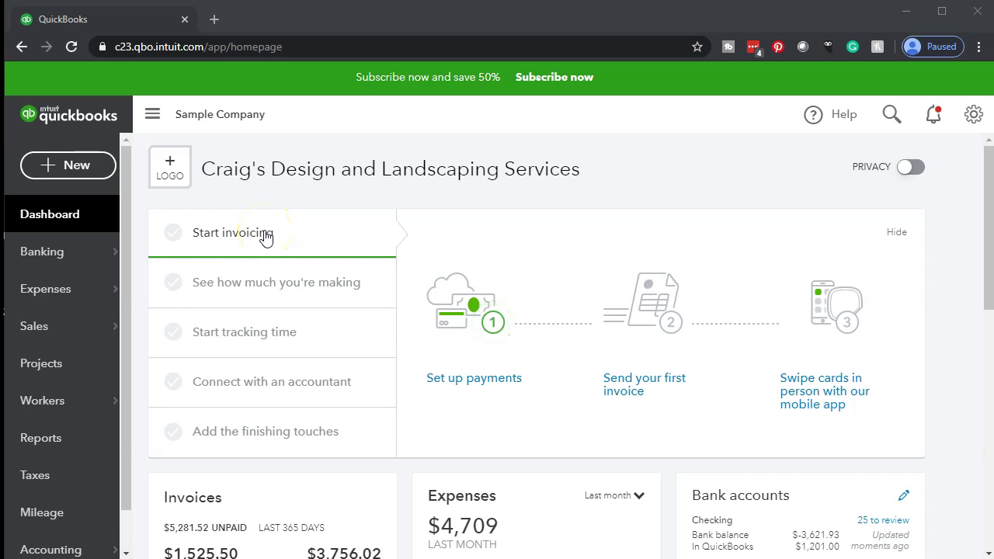
# - Open the Balance Sheet report for the sample company
pyautogui.click(89, 445)
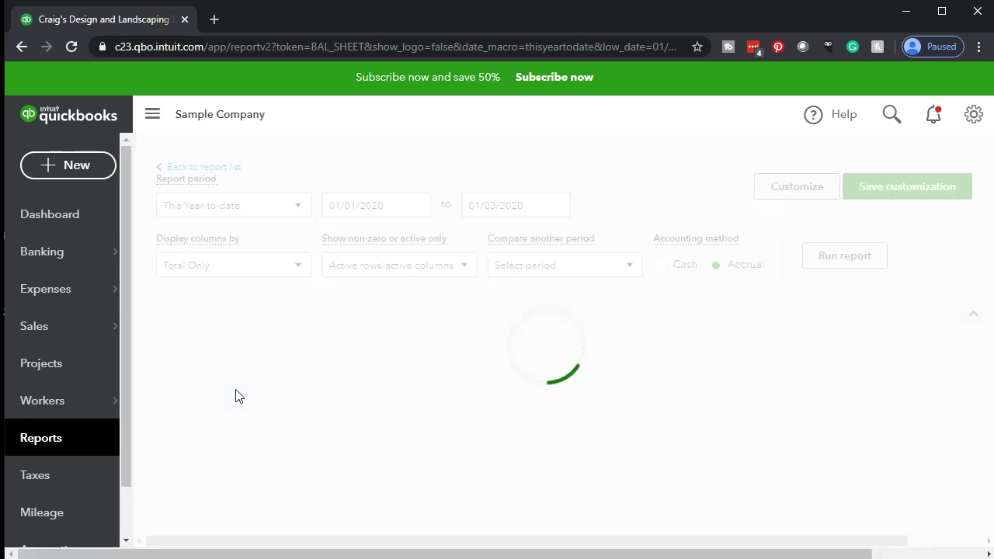
pyautogui.scroll(-3, 237, 388)
pyautogui.click(235, 387)
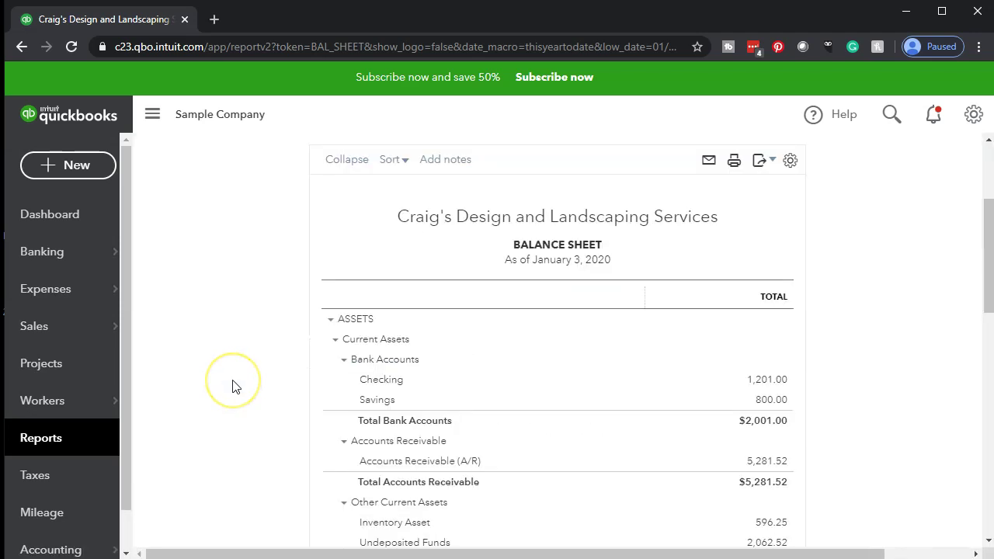
pyautogui.scroll(3, 235, 387)
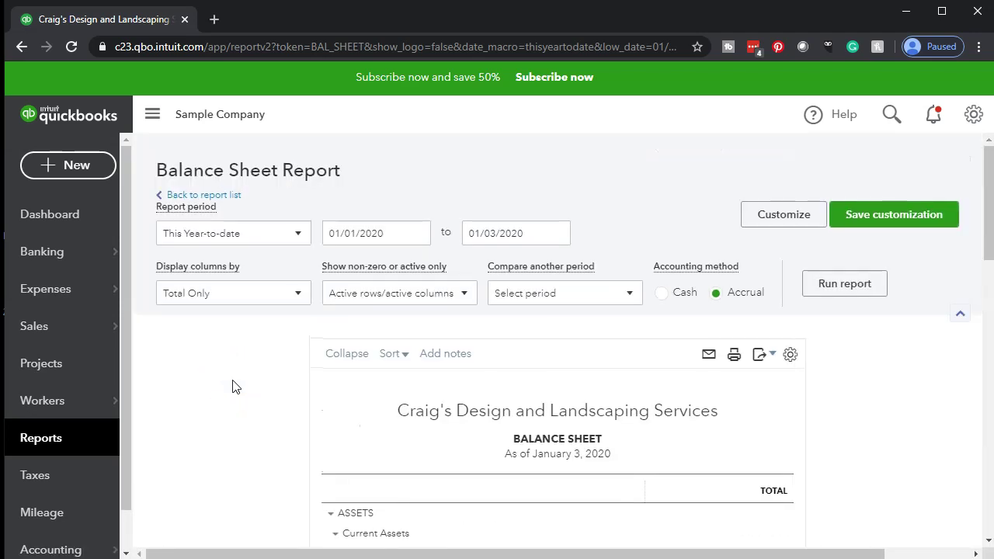
# - Run the balance sheet for the period 01/01/2019 to 12/31/2019
pyautogui.moveTo(388, 232); pyautogui.dragTo(276, 224)
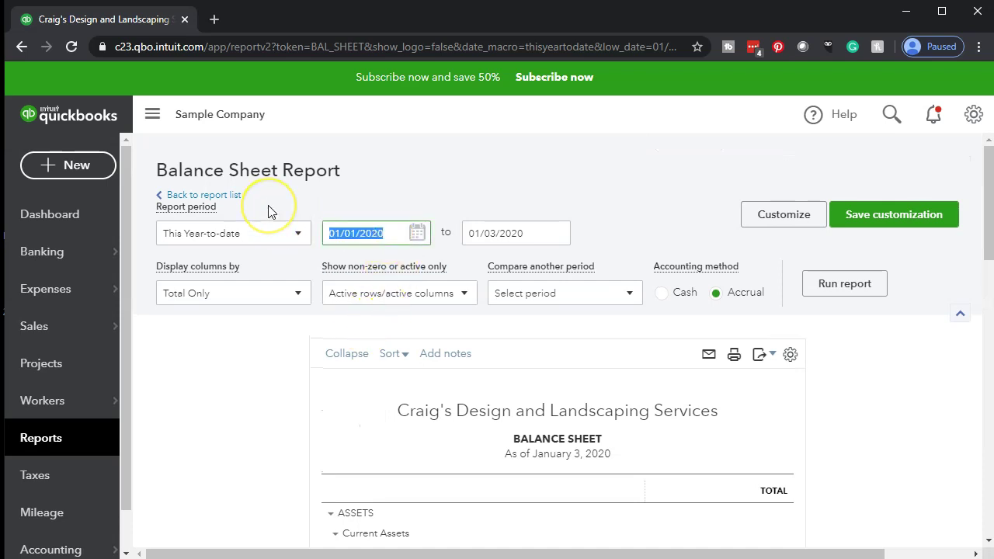
pyautogui.write('01/01/2019')
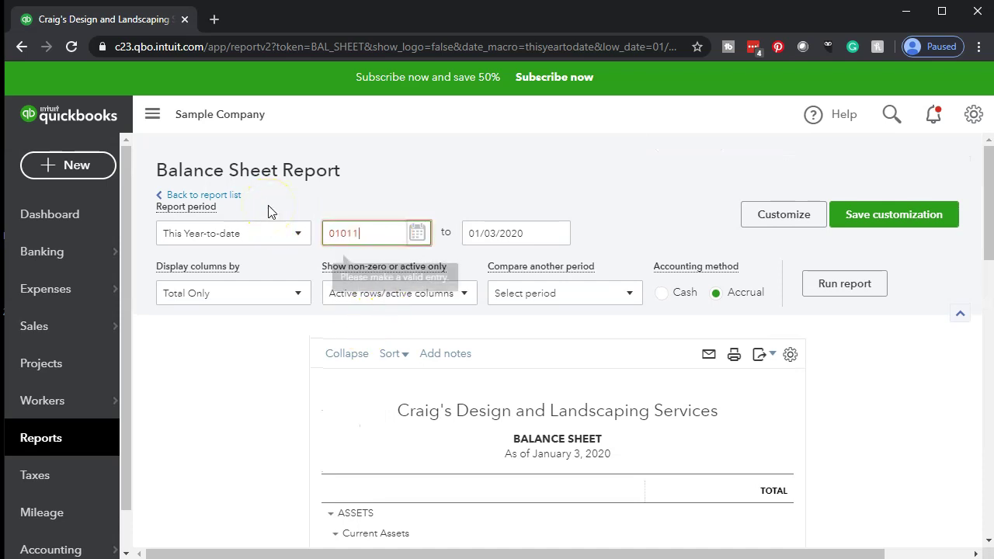
pyautogui.press('Tab')
pyautogui.write('12/31/2019')
pyautogui.press('Tab')
pyautogui.click(862, 299)
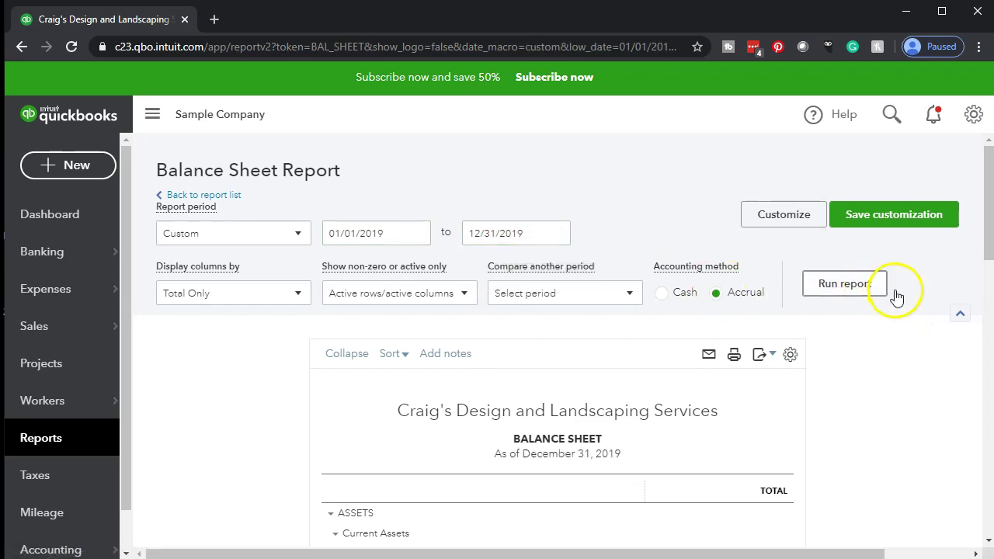
pyautogui.scroll(-2, 891, 299)
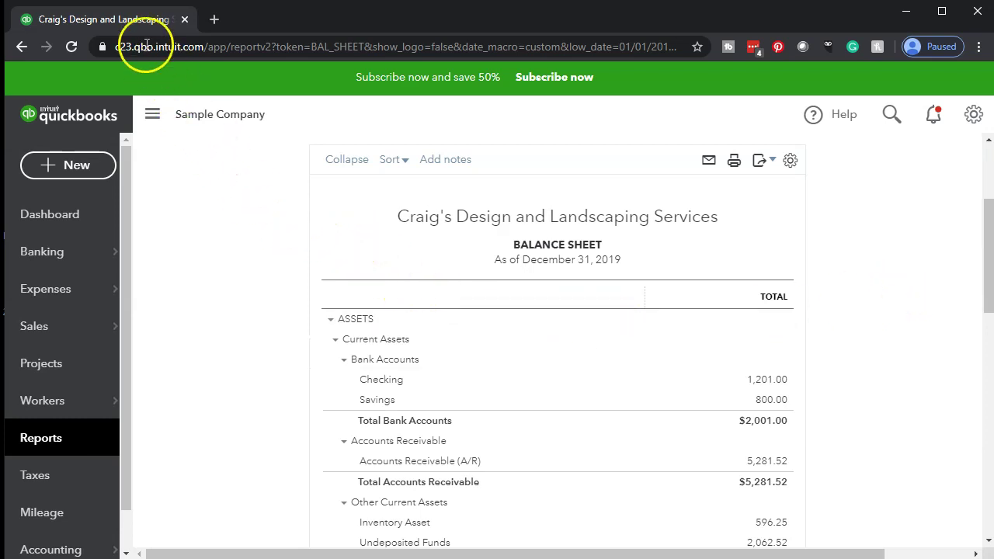
# - Duplicate the balance sheet's browser tab, then hide the navigation menu and enlarge the page in the copy
pyautogui.rightClick(132, 23)
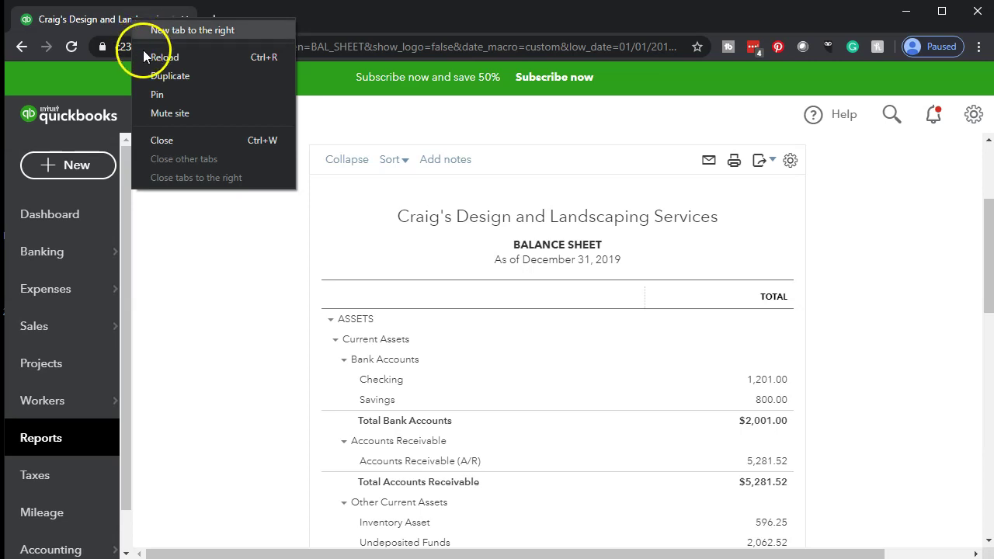
pyautogui.click(155, 77)
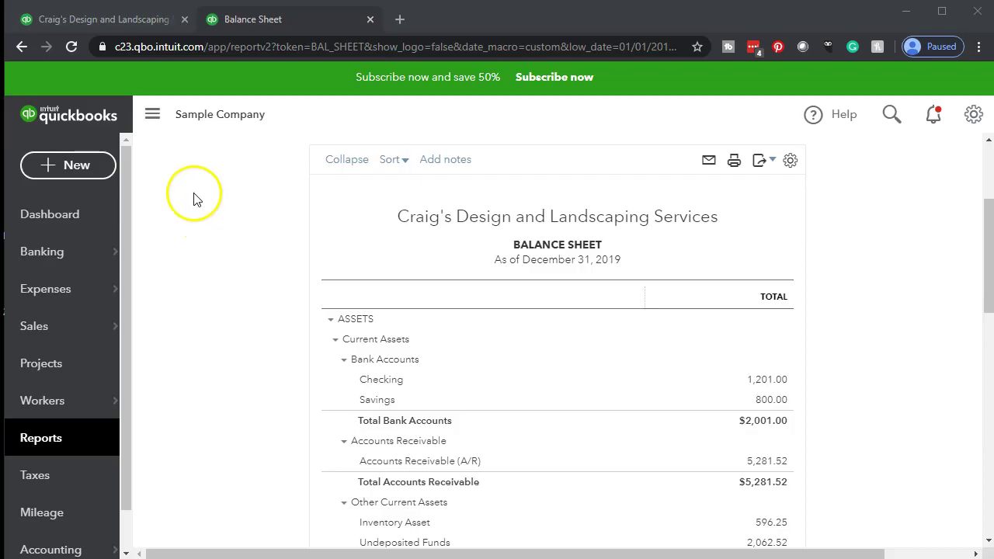
pyautogui.click(154, 117)
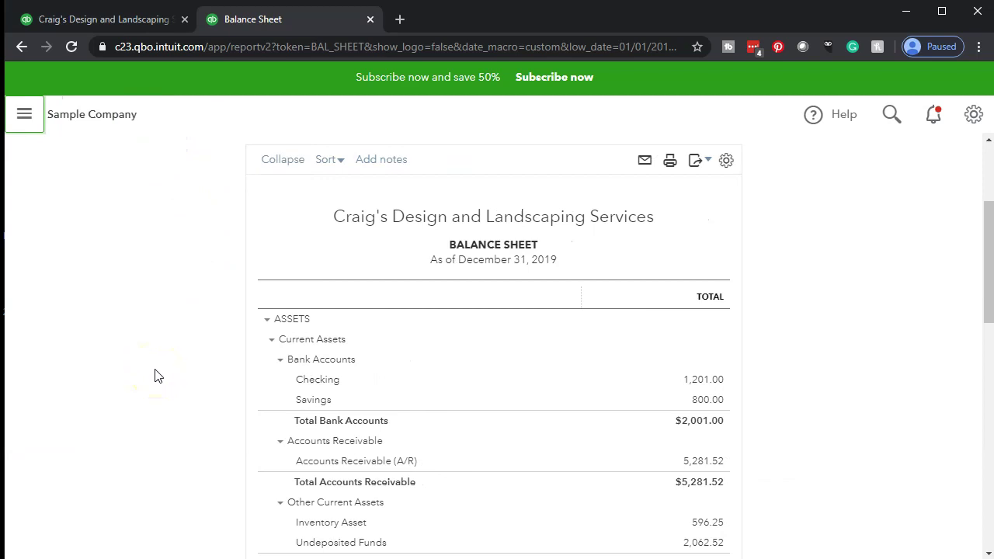
pyautogui.hotkey('ctrl', '+')
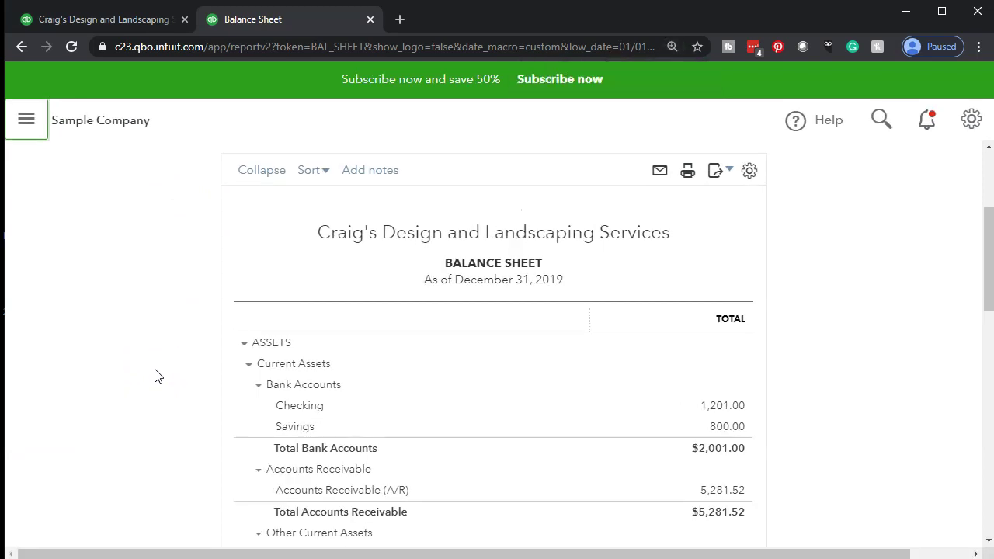
pyautogui.hotkey('ctrl', '+')
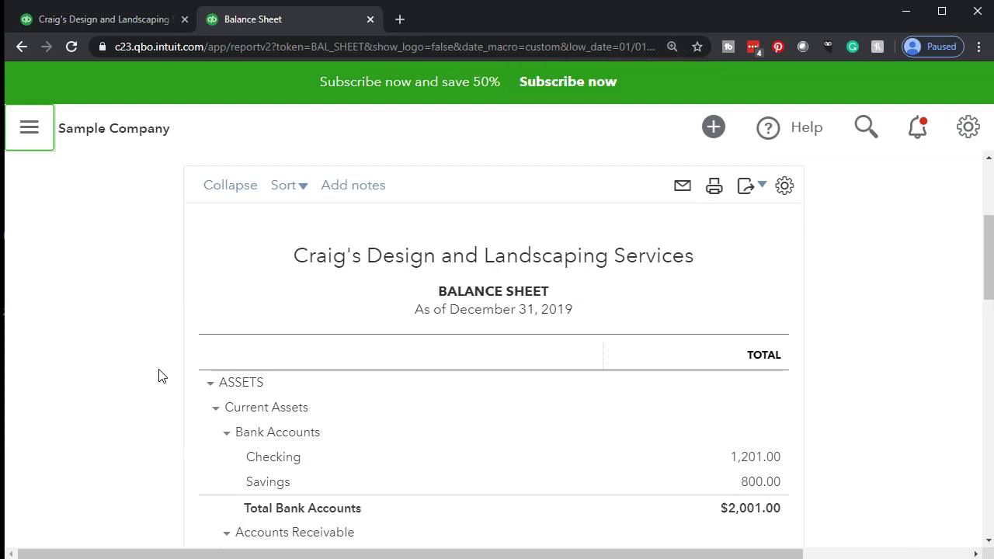
# - Collapse the Assets section and drill into the Accounts Payable (A/P) balance
pyautogui.scroll(-2, 158, 376)
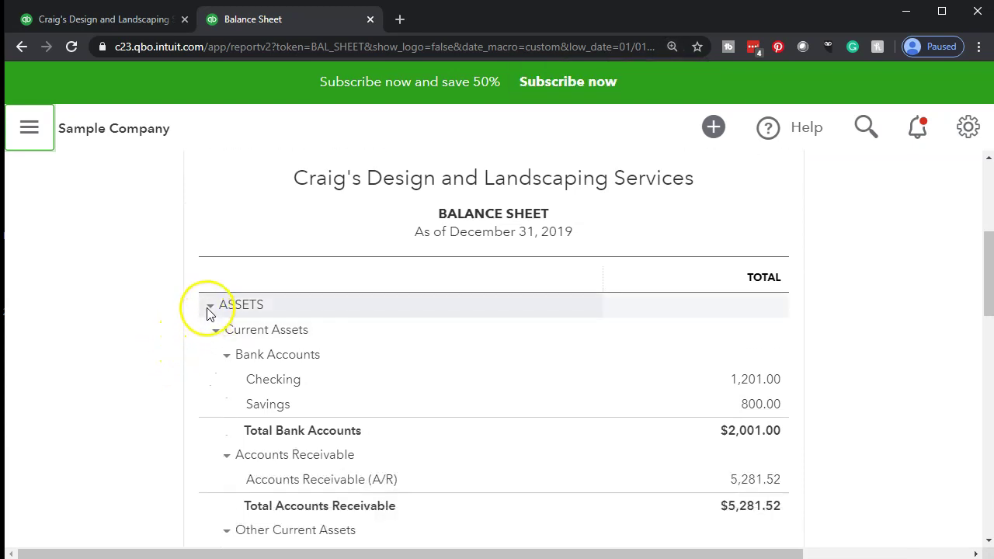
pyautogui.click(210, 305)
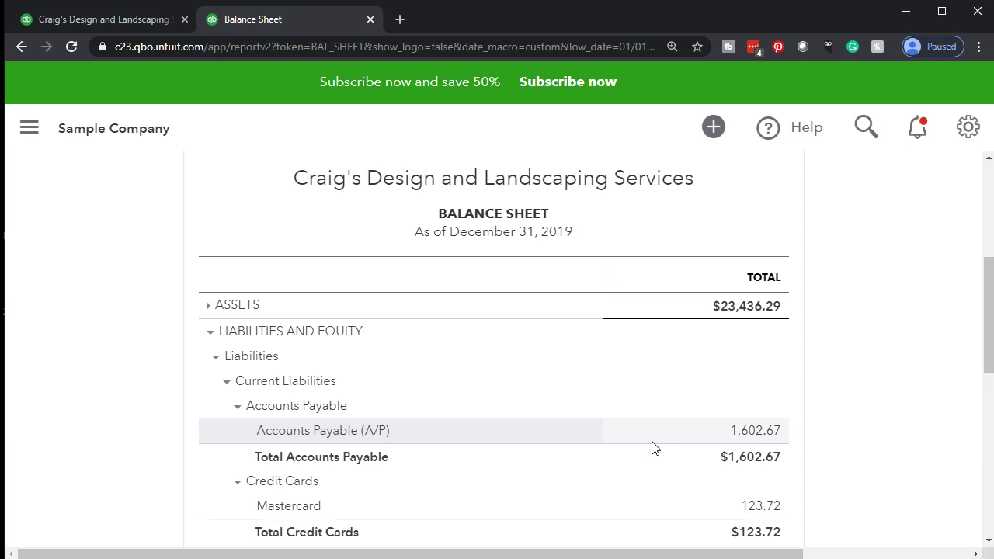
pyautogui.click(751, 437)
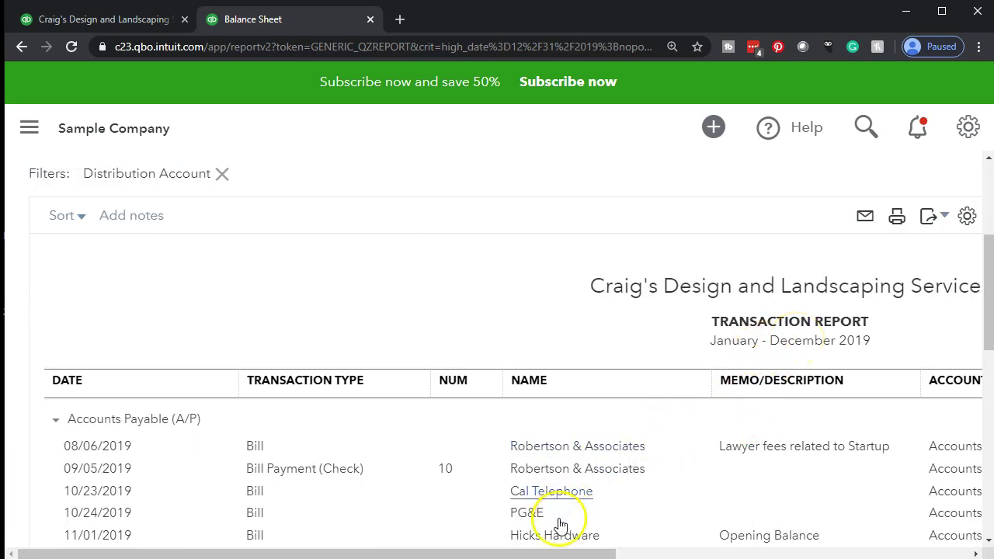
# - Examine the bills and bill payments listed in the Accounts Payable transaction report
pyautogui.moveTo(524, 554); pyautogui.dragTo(528, 553)
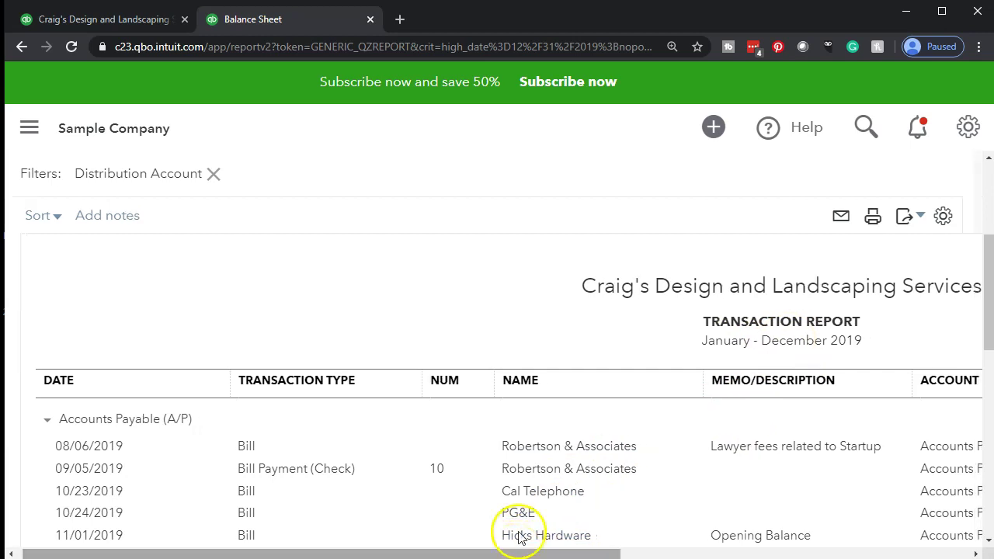
pyautogui.scroll(-1, 316, 450)
pyautogui.scroll(-4, 316, 449)
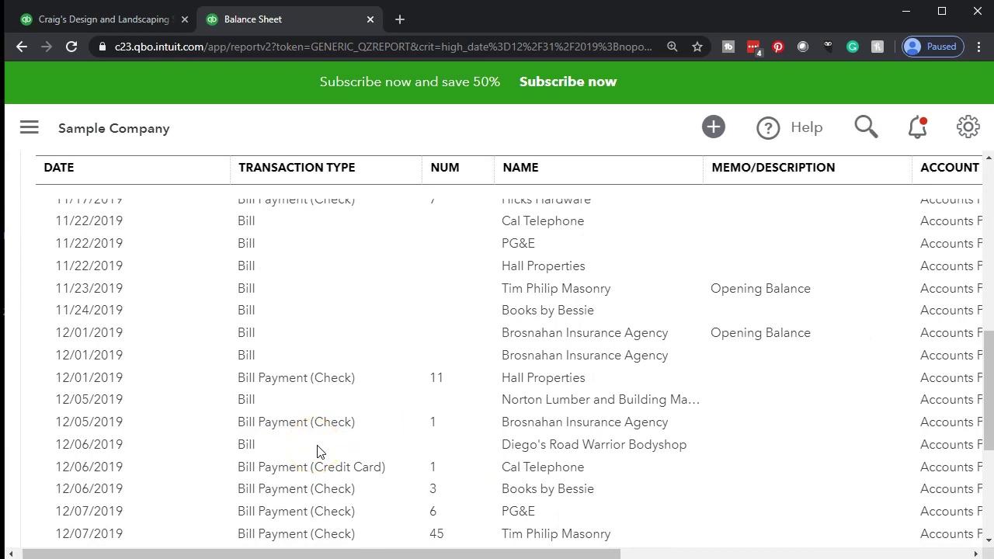
pyautogui.scroll(5, 325, 449)
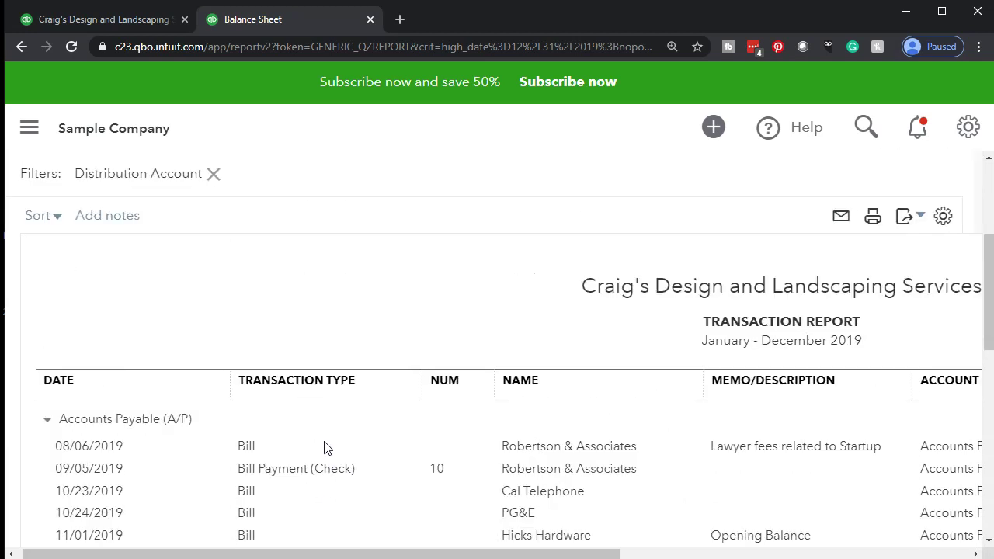
pyautogui.scroll(1, 325, 449)
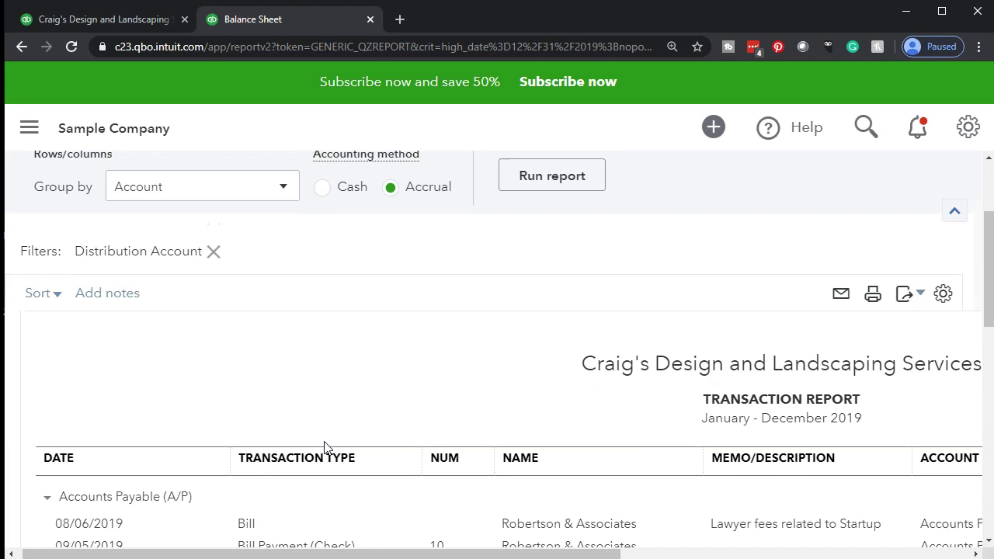
pyautogui.scroll(2, 324, 448)
pyautogui.click(325, 434)
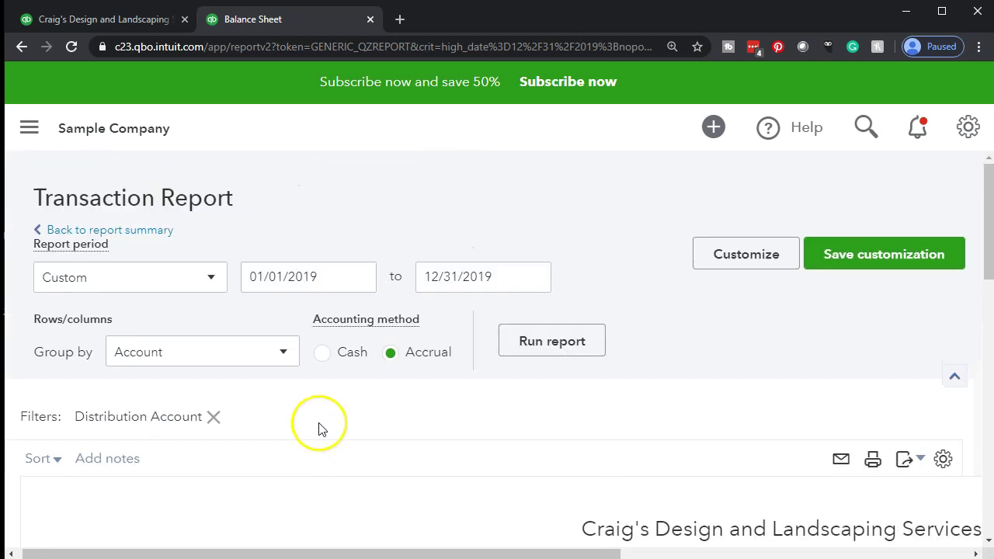
# - Return to the balance sheet summary and collapse its Assets section to bring the Accounts Payable line into focus
pyautogui.click(151, 234)
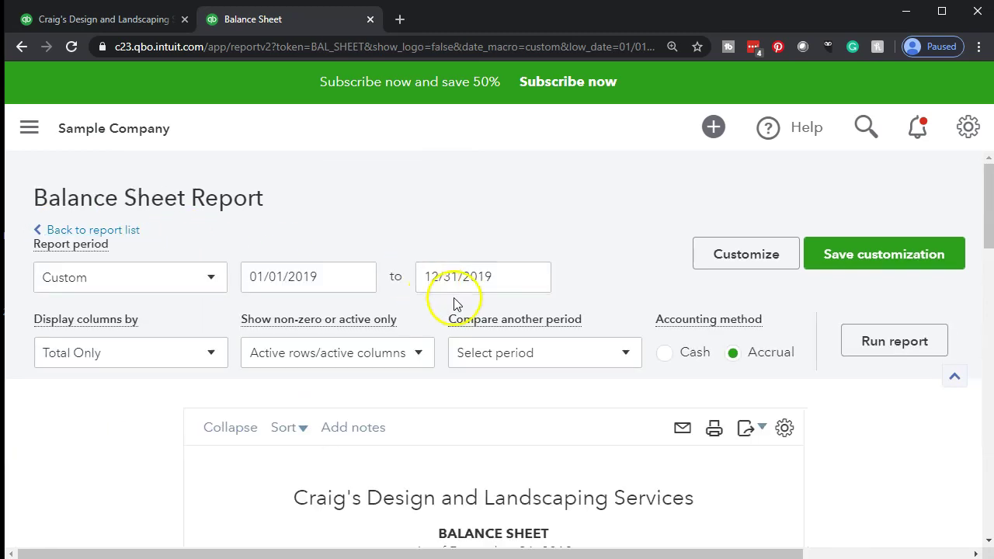
pyautogui.scroll(-4, 248, 382)
pyautogui.scroll(-2, 187, 377)
pyautogui.scroll(-1, 188, 378)
pyautogui.scroll(3, 189, 350)
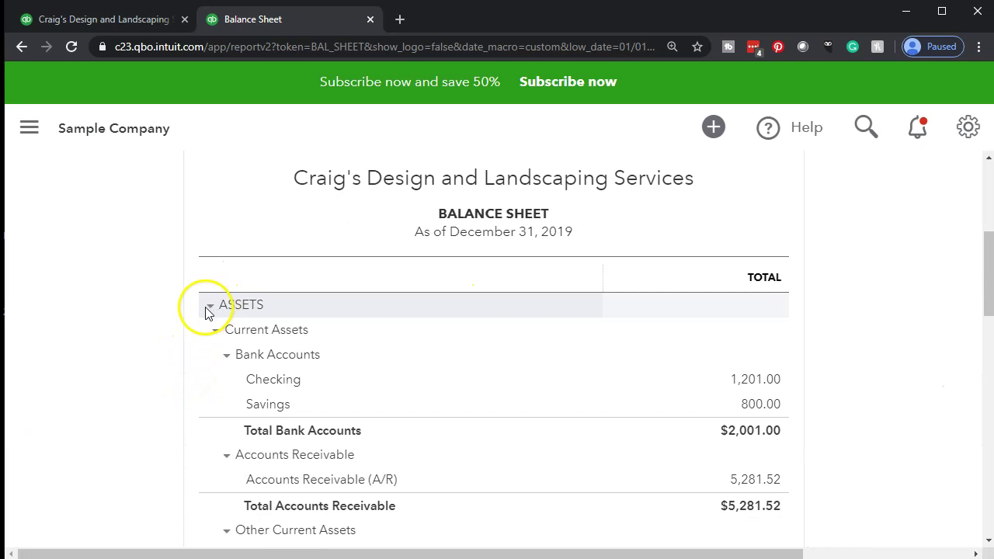
pyautogui.click(208, 307)
pyautogui.scroll(-1, 196, 412)
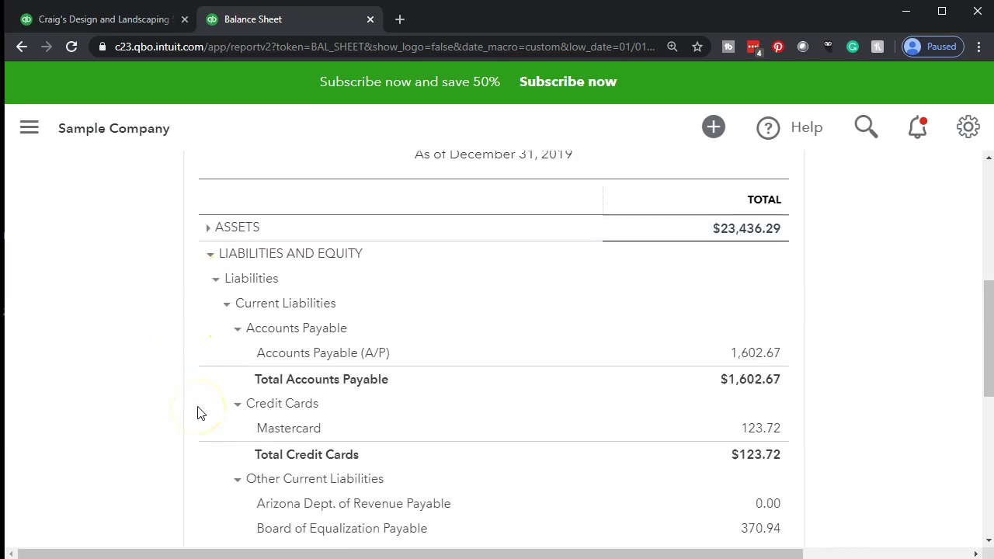
pyautogui.click(261, 347)
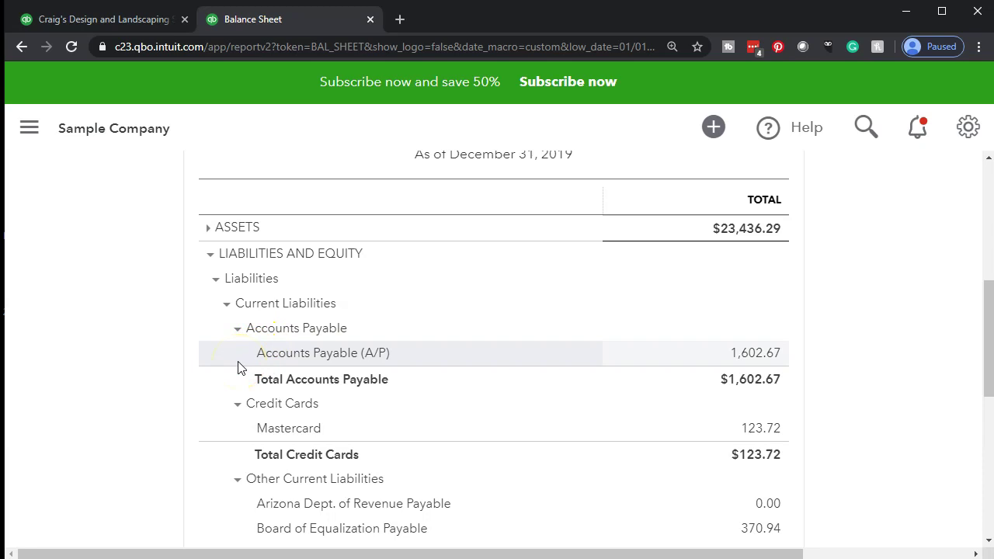
# - Switch to the original browser tab and open the Chart of Accounts
pyautogui.click(102, 28)
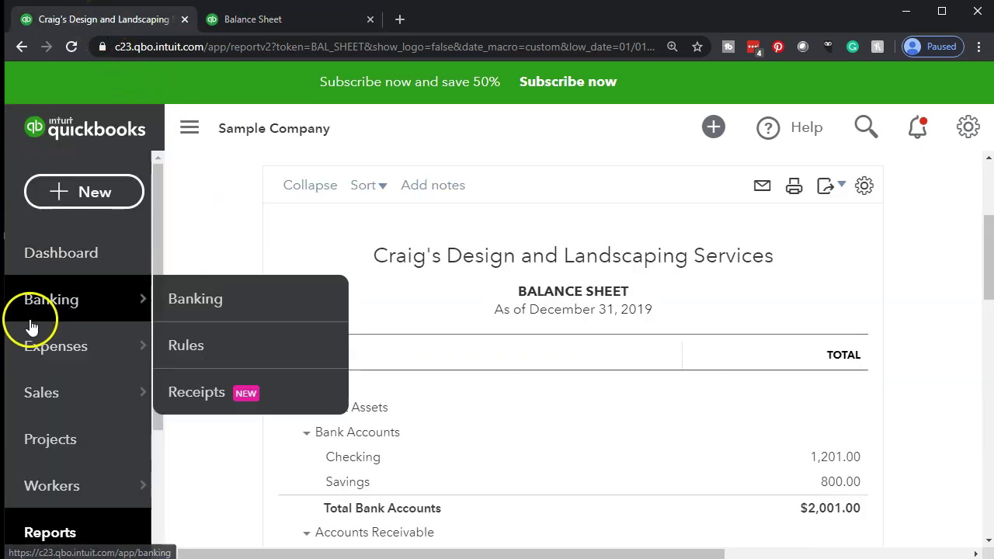
pyautogui.scroll(-3, 31, 328)
pyautogui.moveTo(82, 490)
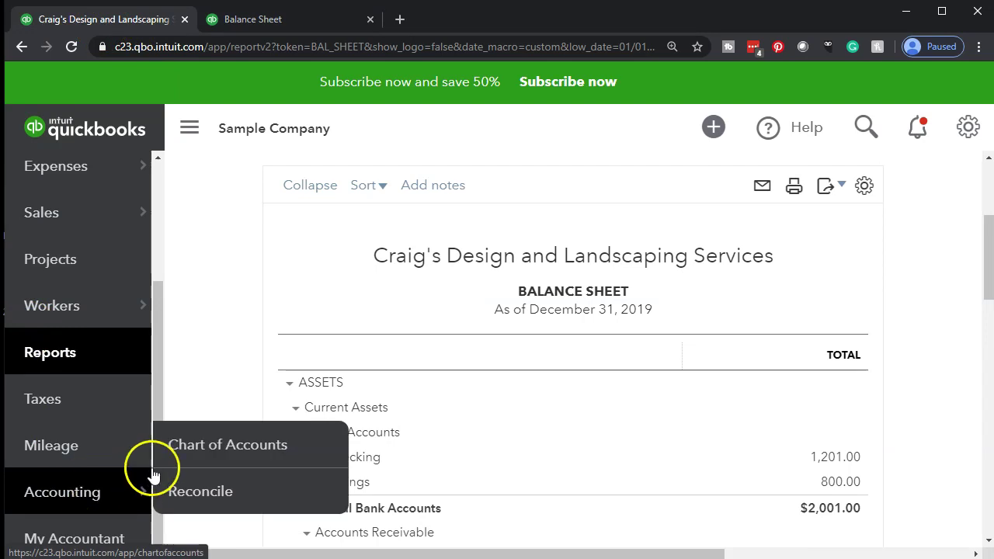
pyautogui.click(188, 454)
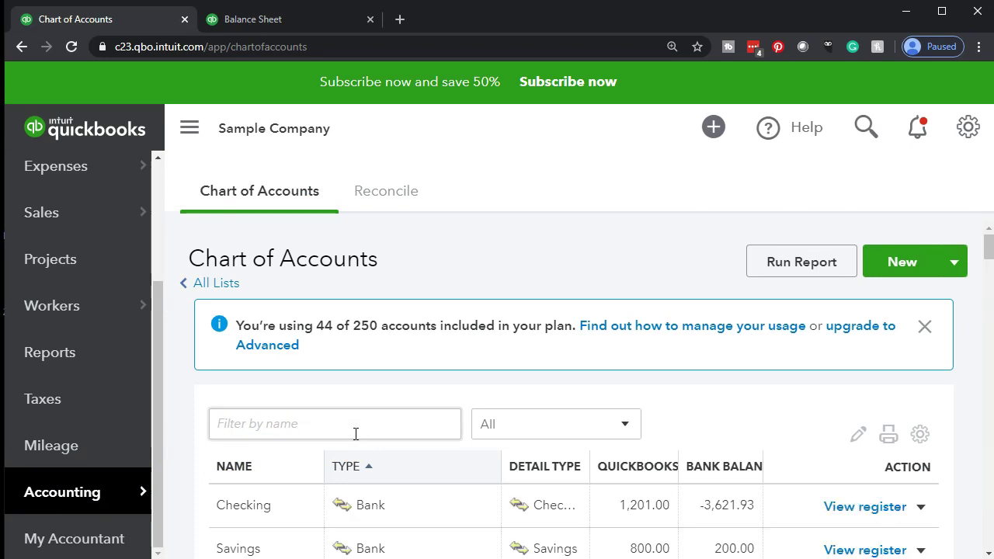
# - Check the Accounts Payable account's type in the Chart of Accounts, then return to the balance sheet's A/P line
pyautogui.scroll(-2, 355, 433)
pyautogui.scroll(-1, 356, 433)
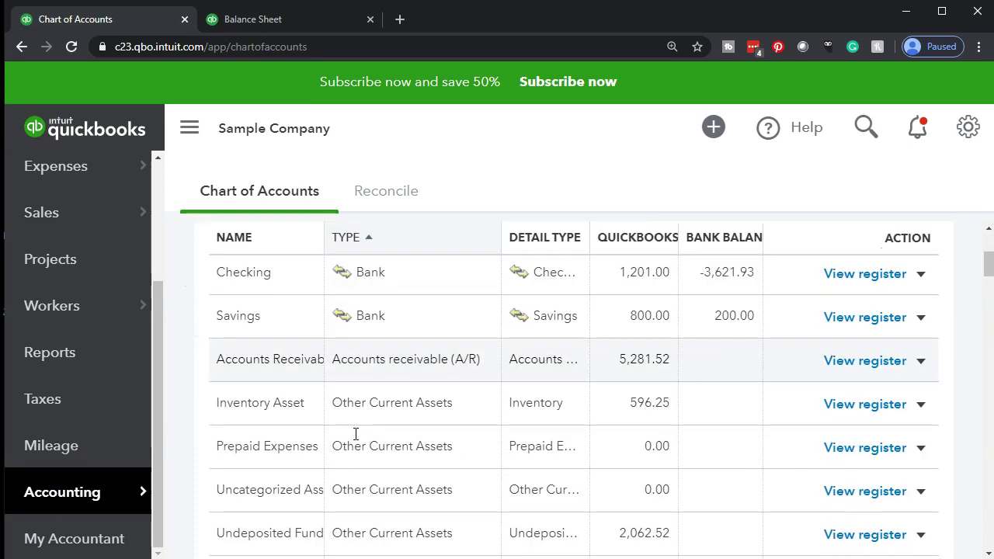
pyautogui.scroll(-3, 355, 433)
pyautogui.scroll(-1, 356, 439)
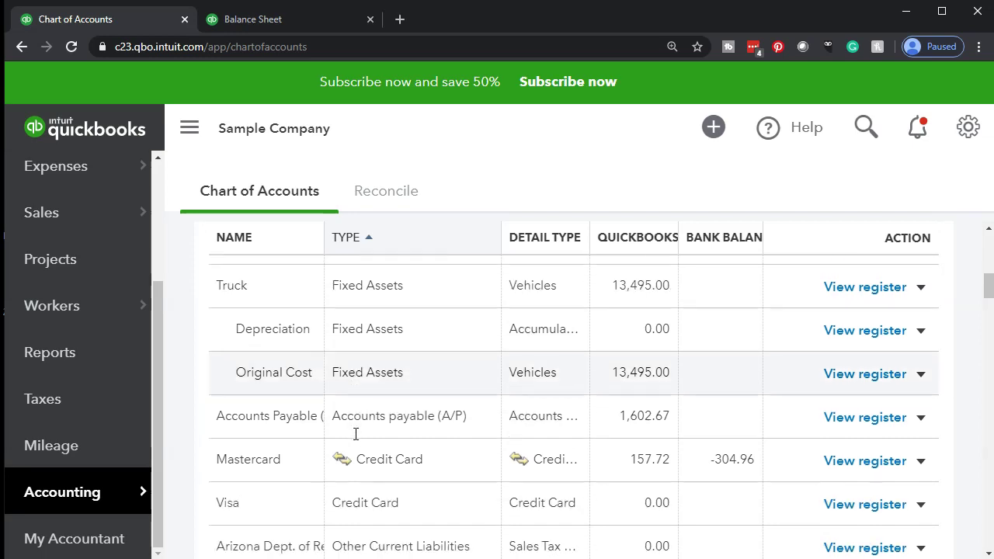
pyautogui.click(388, 396)
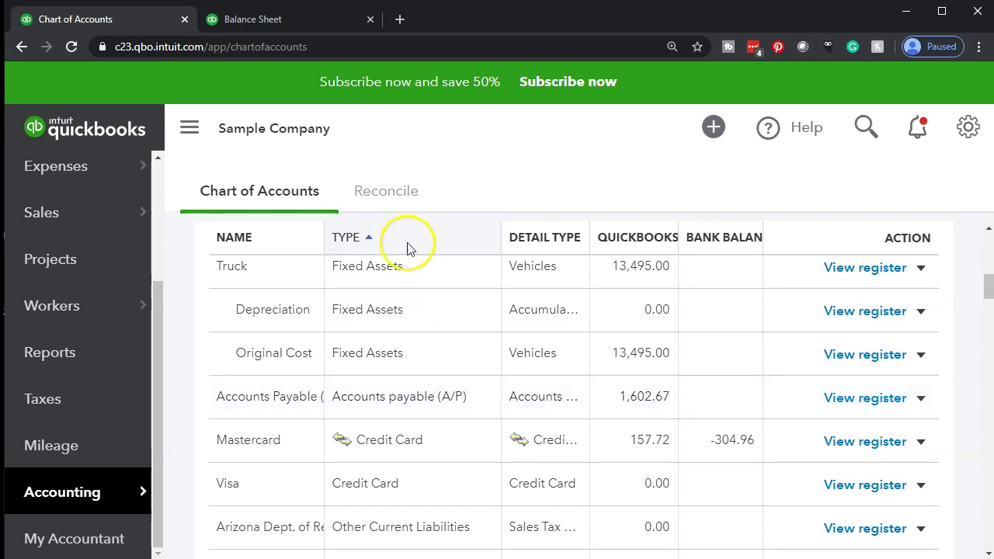
pyautogui.click(299, 24)
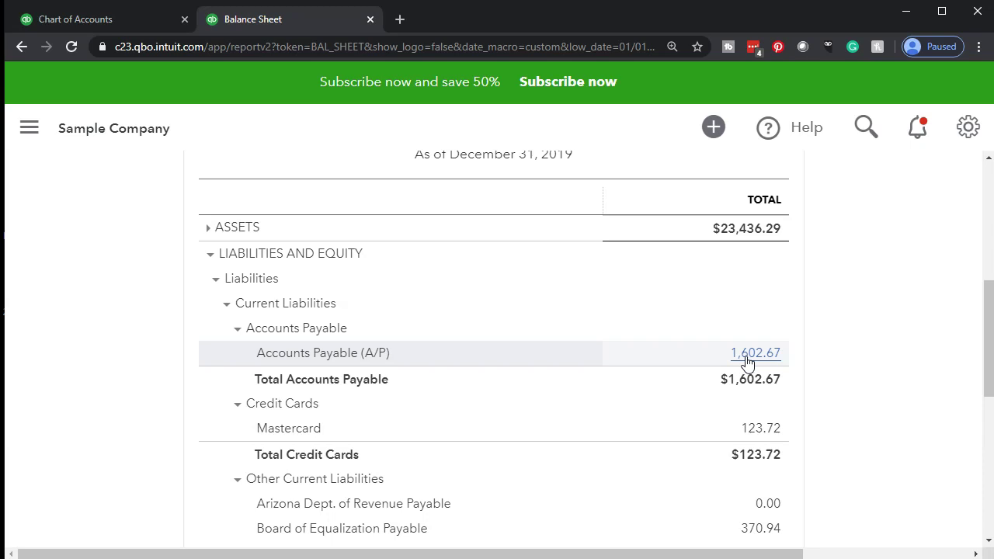
# - Switch to the Chart of Accounts browser tab, open the Reports list and find the What you owe group
pyautogui.click(114, 24)
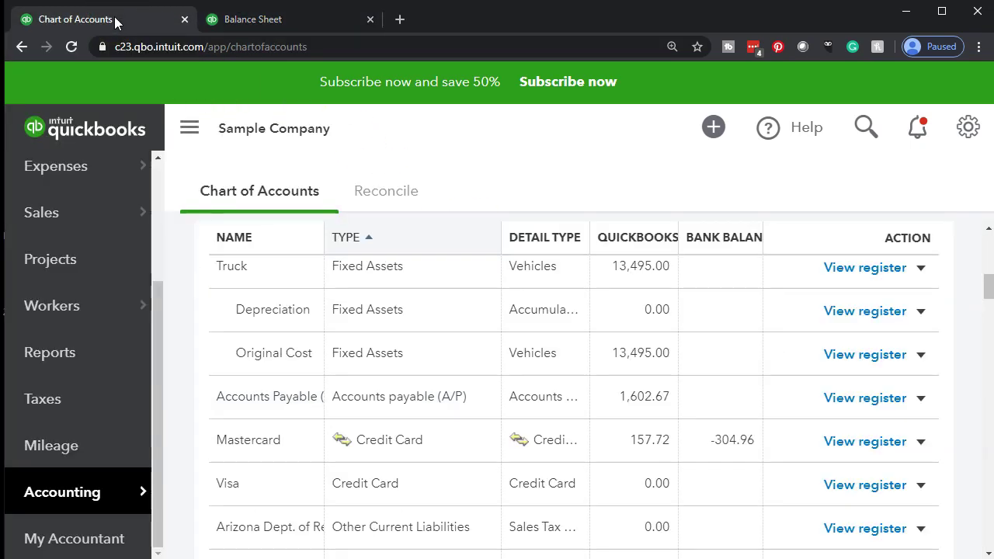
pyautogui.click(66, 371)
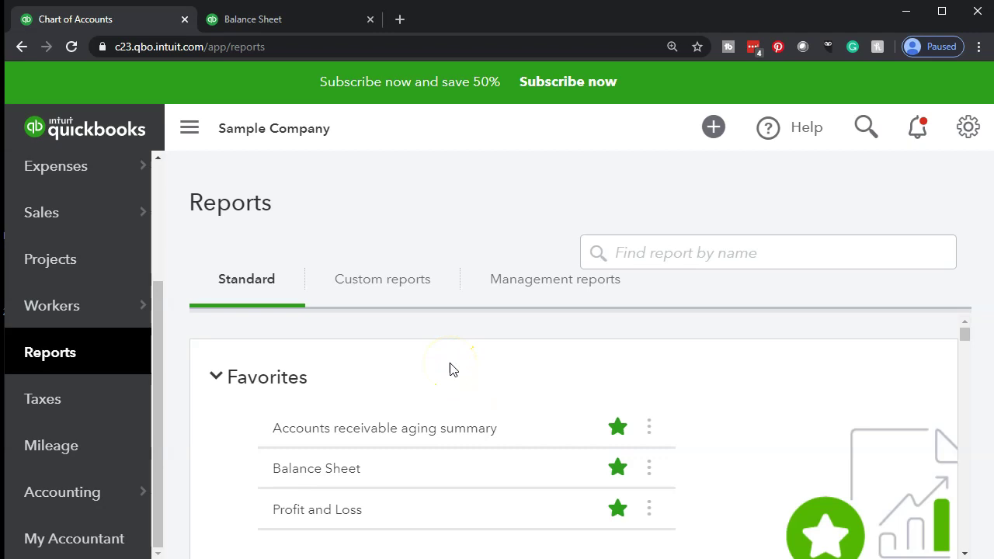
pyautogui.scroll(-2, 214, 442)
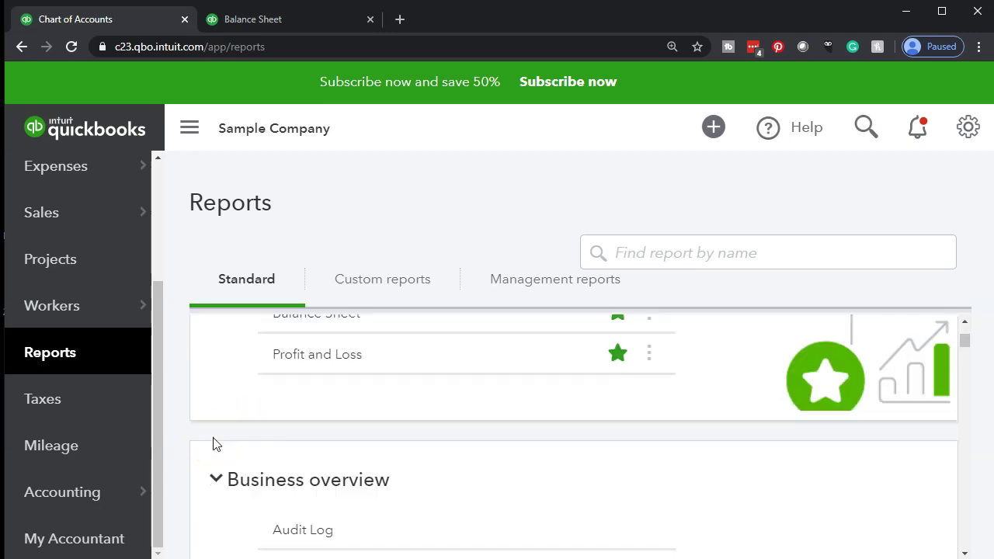
pyautogui.scroll(-1, 216, 442)
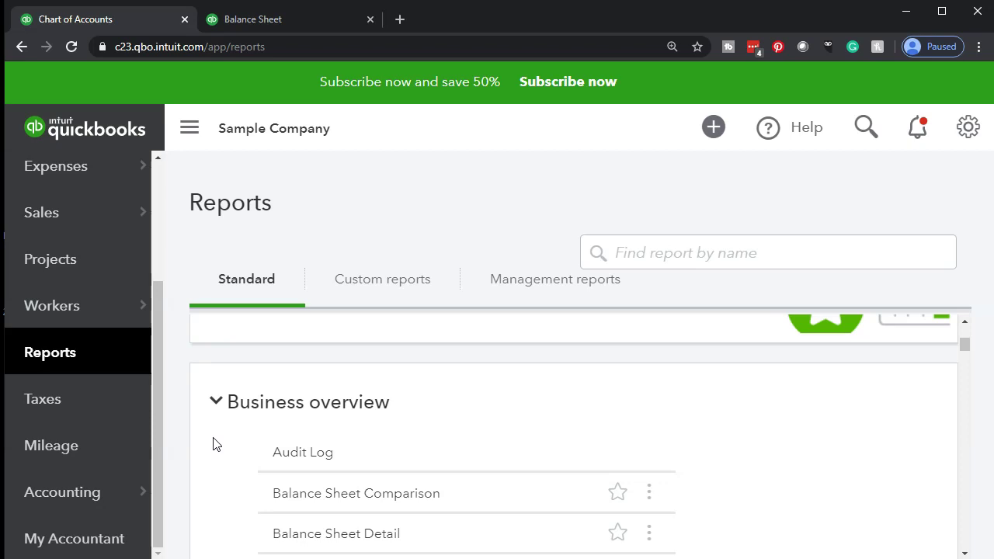
pyautogui.scroll(-4, 216, 444)
pyautogui.scroll(-5, 216, 444)
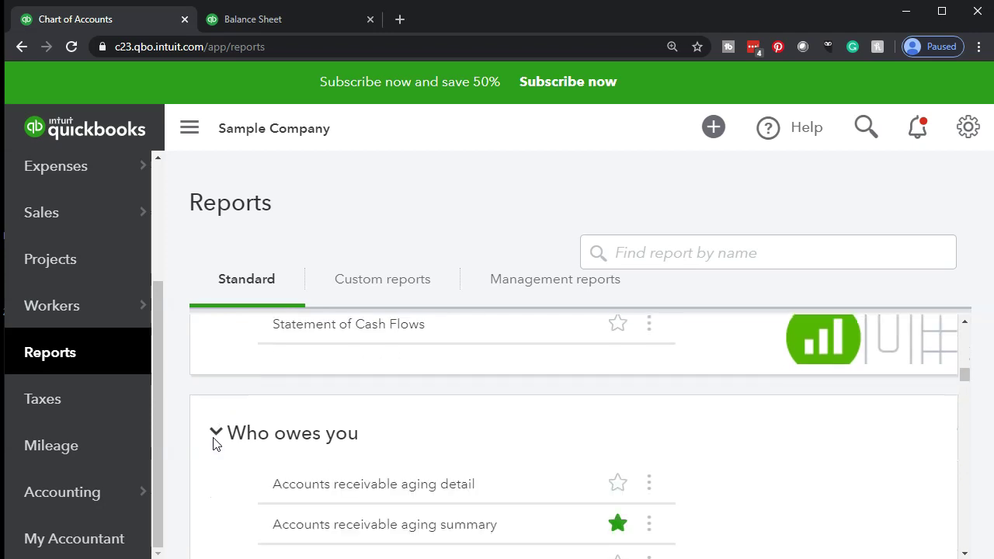
pyautogui.scroll(-1, 216, 444)
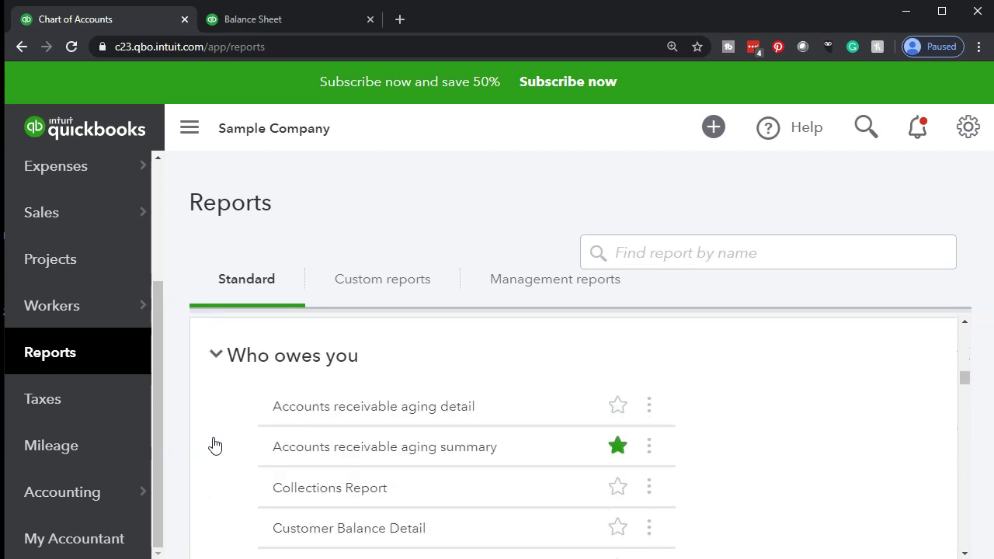
pyautogui.scroll(-5, 215, 444)
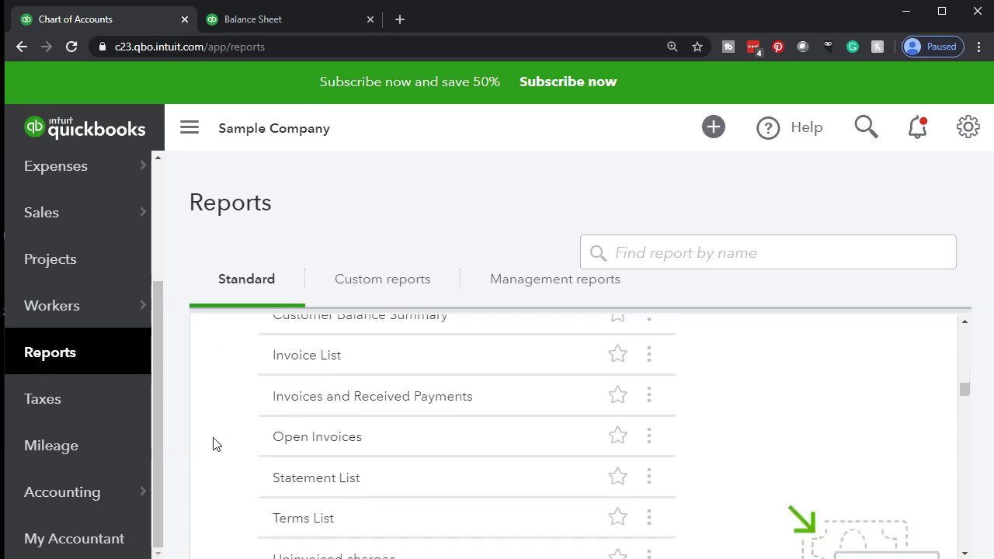
pyautogui.scroll(-2, 216, 444)
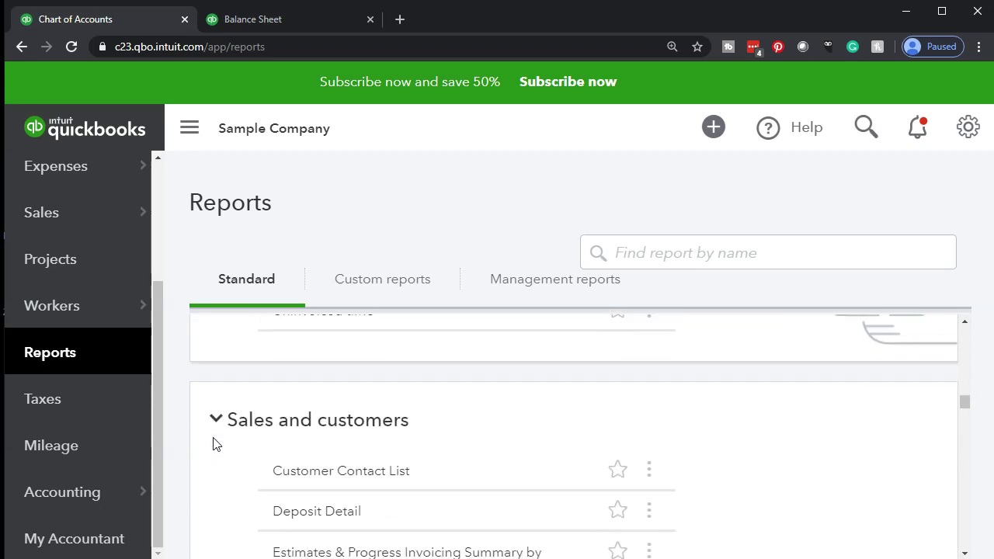
pyautogui.scroll(-6, 216, 445)
pyautogui.scroll(-5, 215, 445)
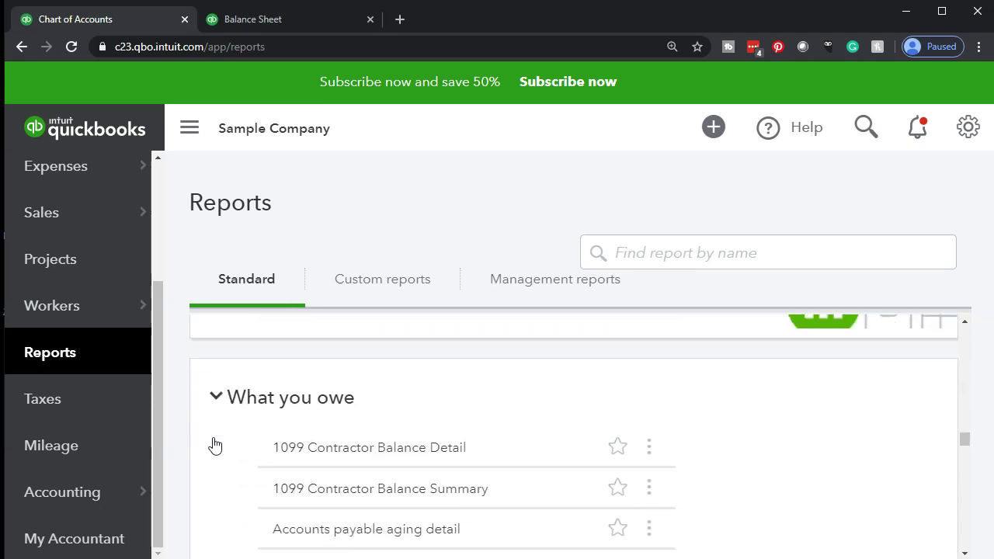
# - Look through the What you owe reports and open Vendor Balance Detail
pyautogui.scroll(-1, 215, 445)
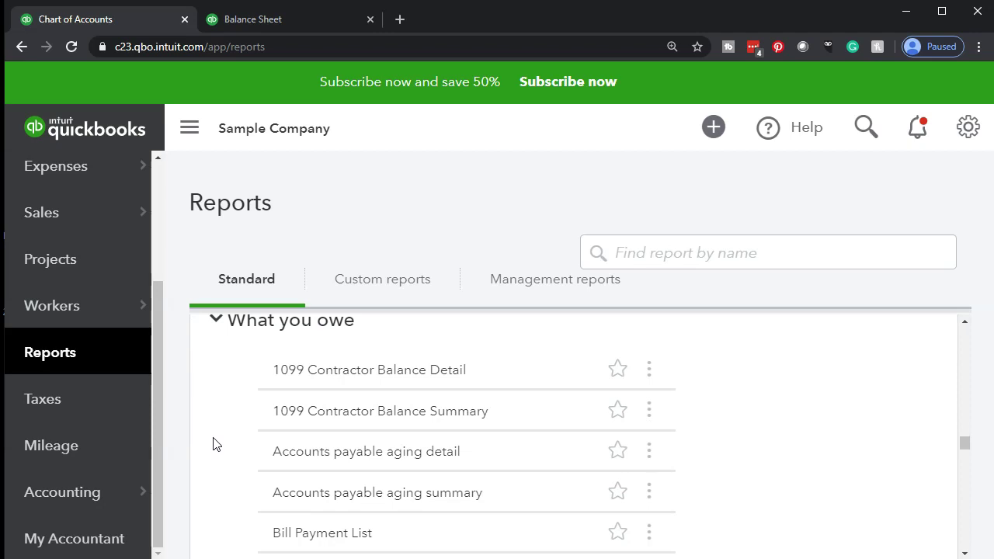
pyautogui.scroll(-1, 215, 444)
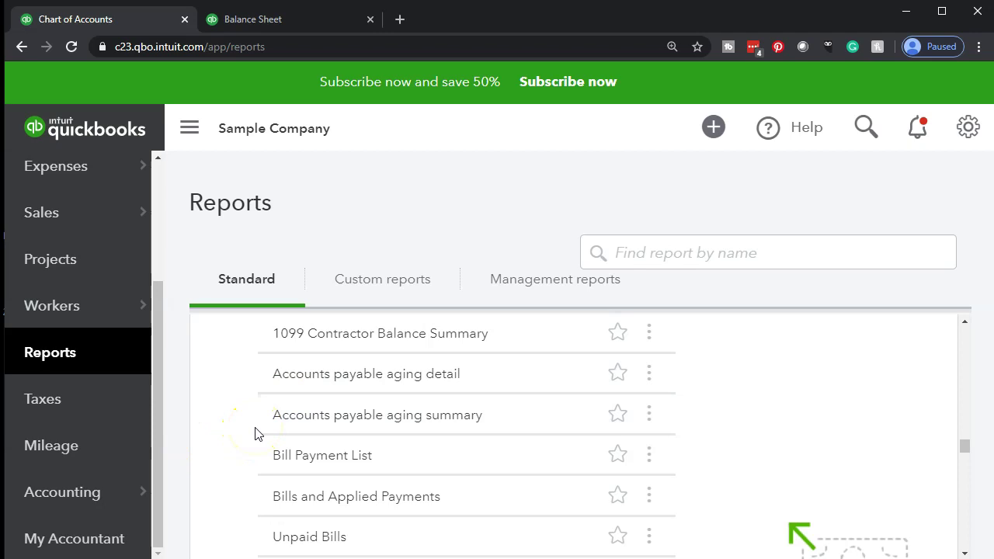
pyautogui.scroll(-1, 259, 433)
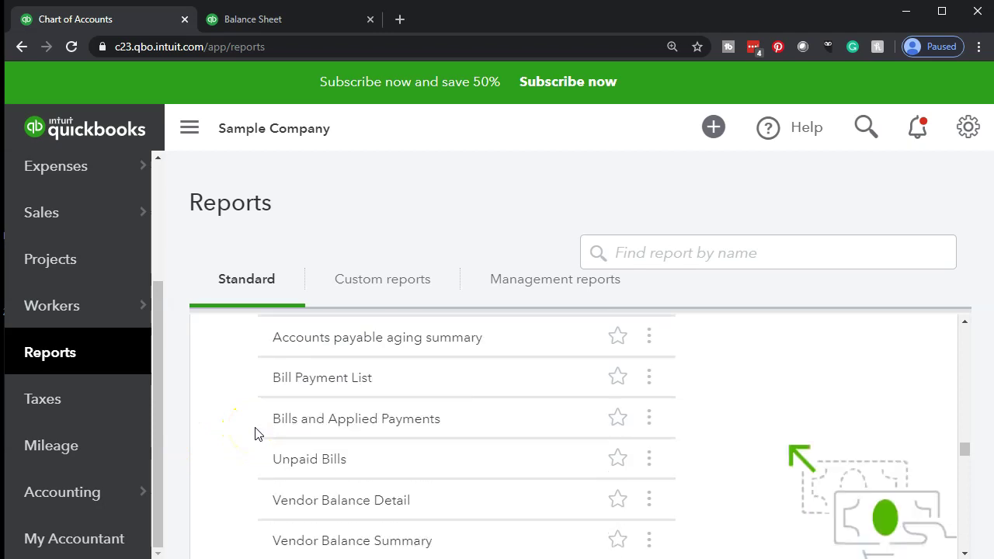
pyautogui.scroll(-1, 256, 435)
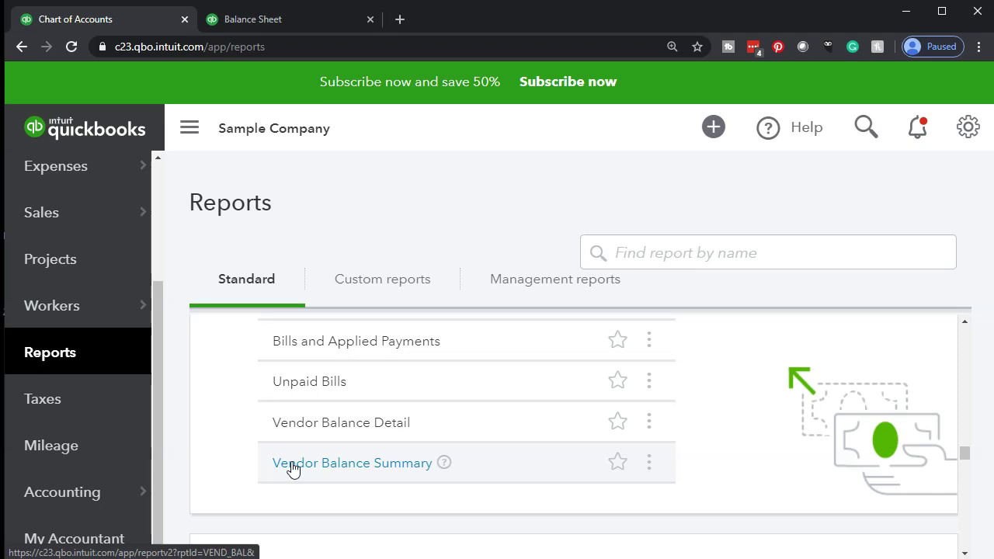
pyautogui.click(315, 432)
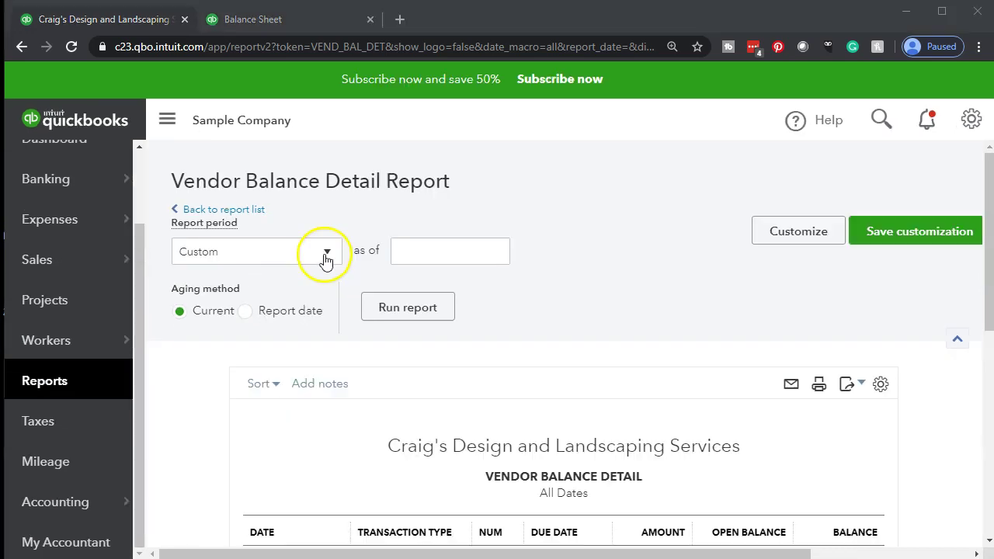
# - Run the Vendor Balance Detail report with a custom period as of 12/31/2019
pyautogui.click(326, 253)
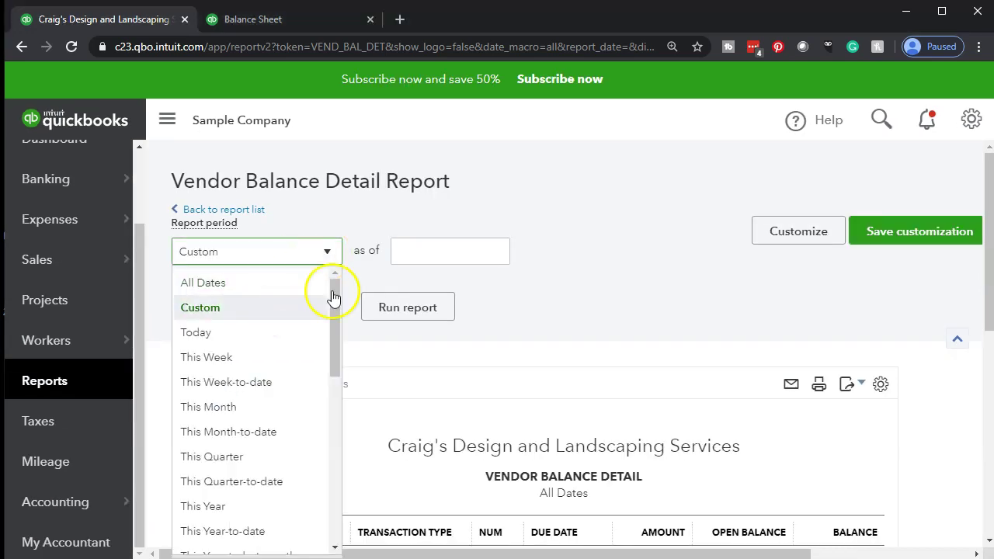
pyautogui.click(419, 257)
pyautogui.write('12/31/2019')
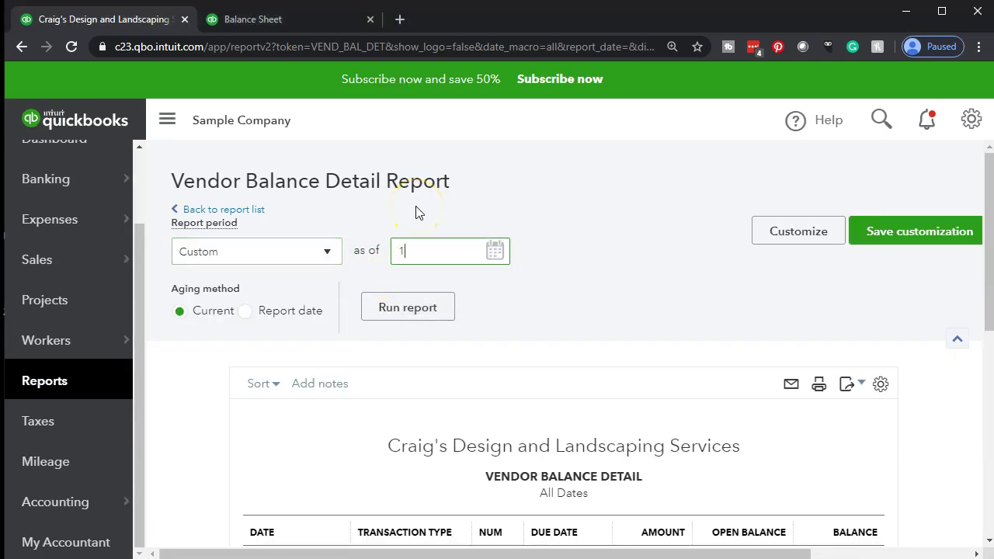
pyautogui.press('Tab')
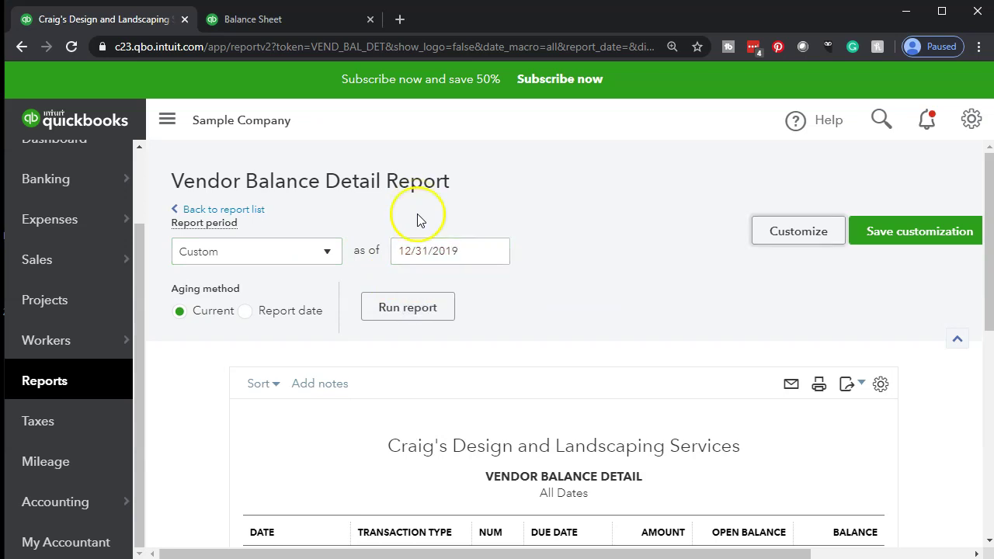
pyautogui.click(425, 319)
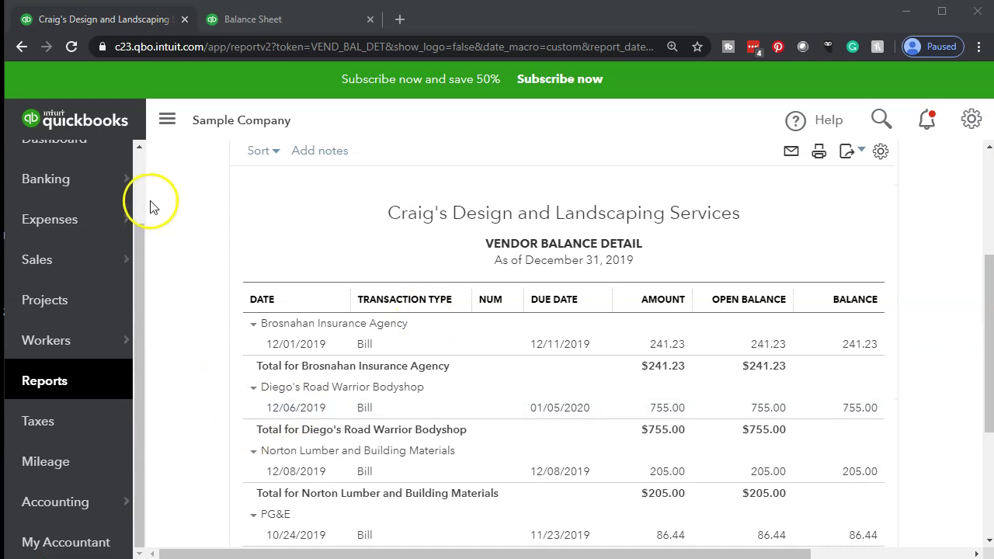
# - Duplicate the Vendor Balance Detail report into another browser tab and hide the navigation sidebar in both copies
pyautogui.click(162, 135)
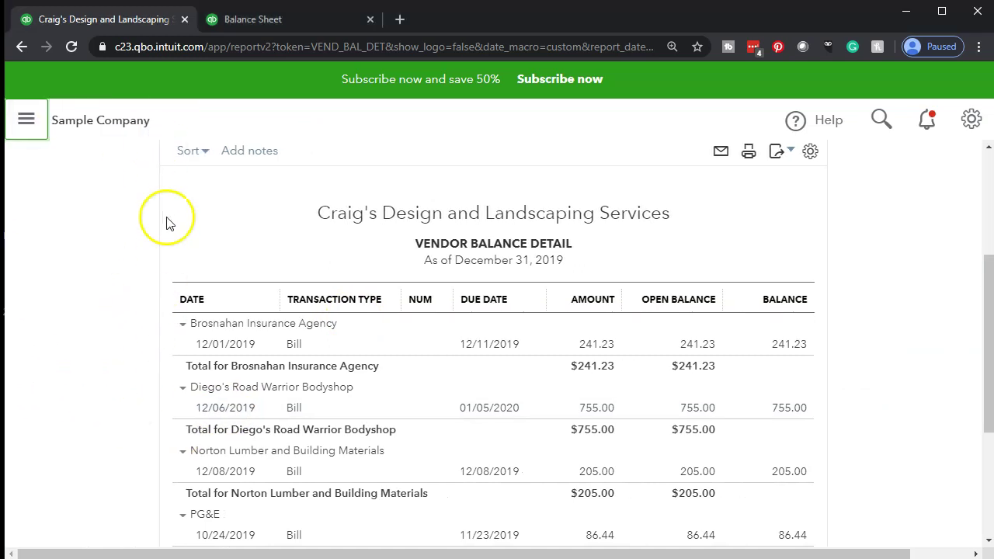
pyautogui.rightClick(137, 19)
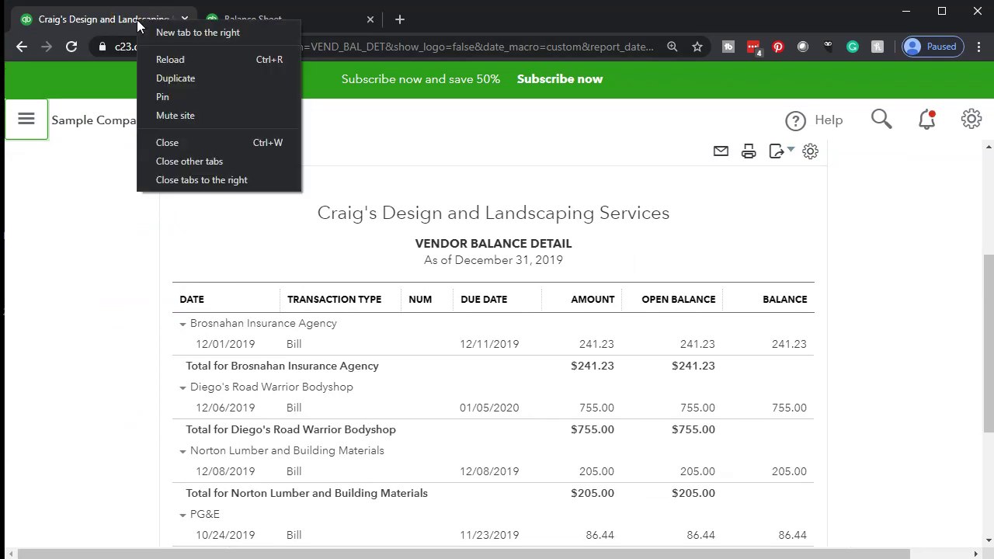
pyautogui.click(167, 81)
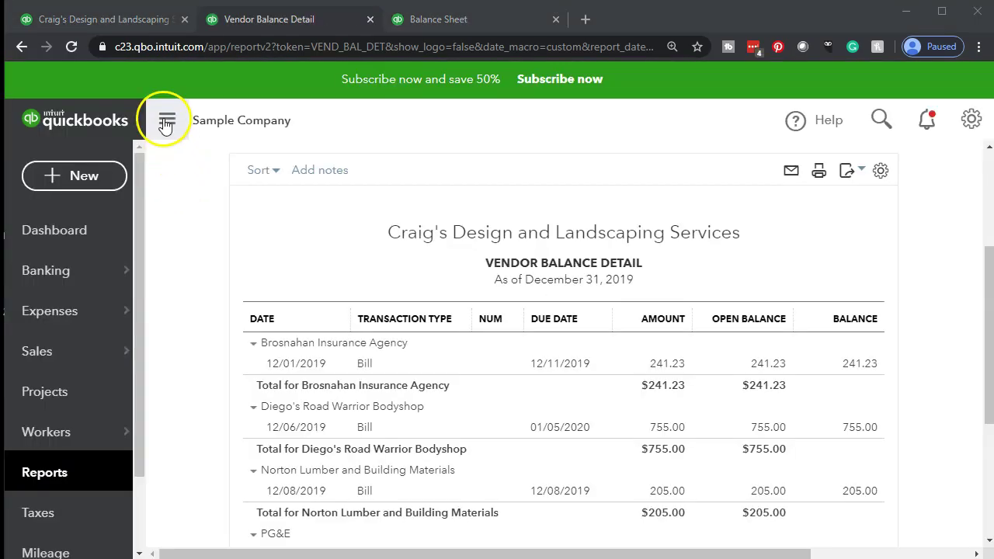
pyautogui.click(166, 123)
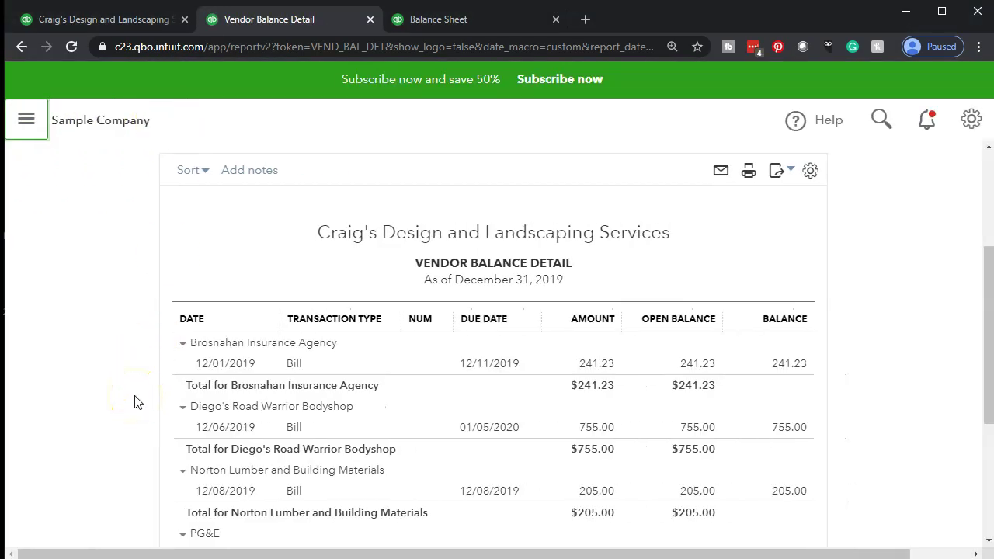
pyautogui.hotkey('ctrl', '+')
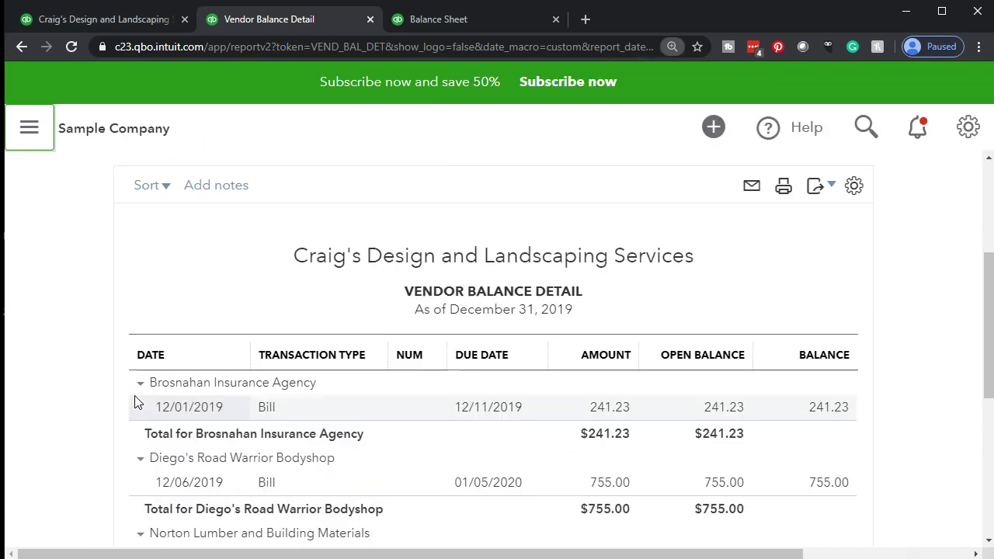
pyautogui.hotkey('ctrl', '+')
pyautogui.click(189, 377)
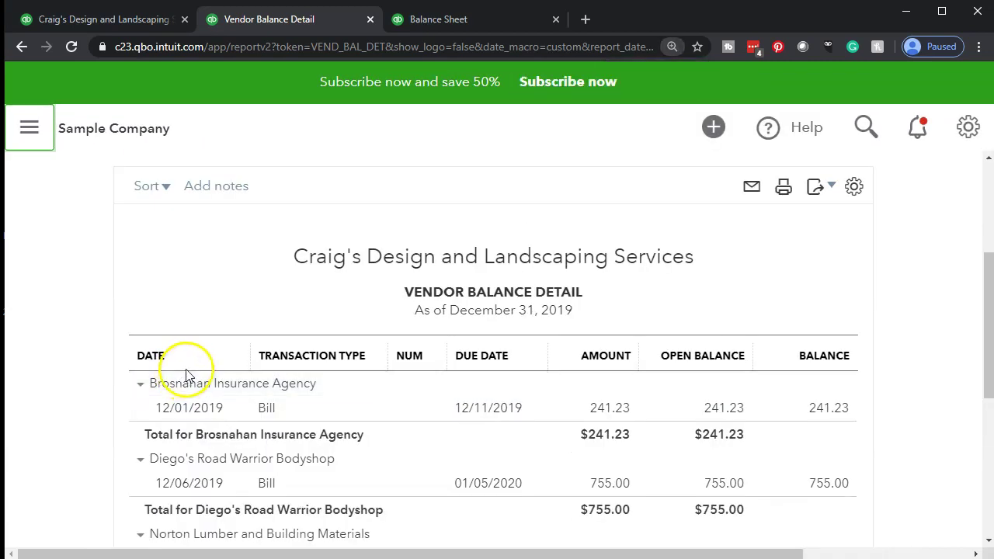
# - Compare the Vendor Balance Detail total with the Accounts Payable line on the balance sheet
pyautogui.scroll(-4, 190, 375)
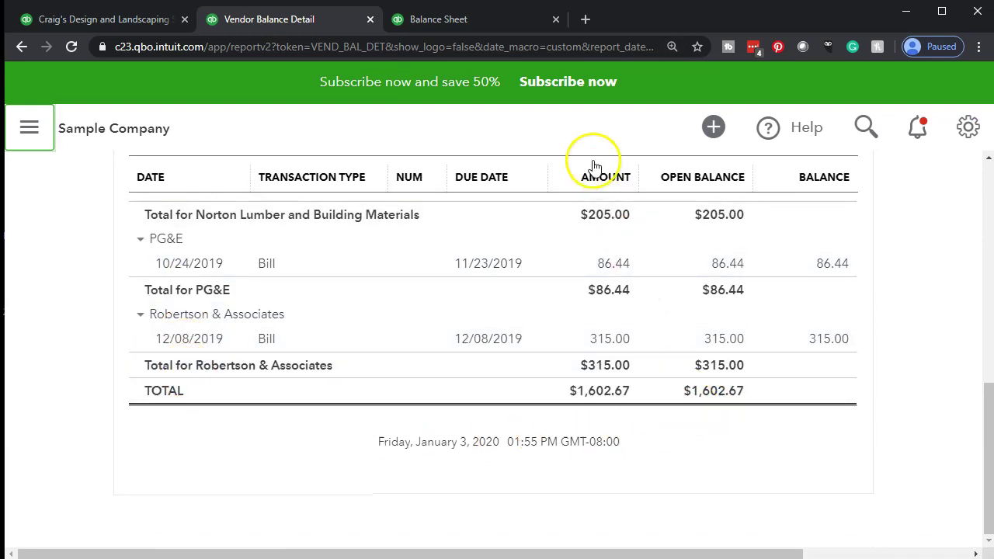
pyautogui.click(489, 23)
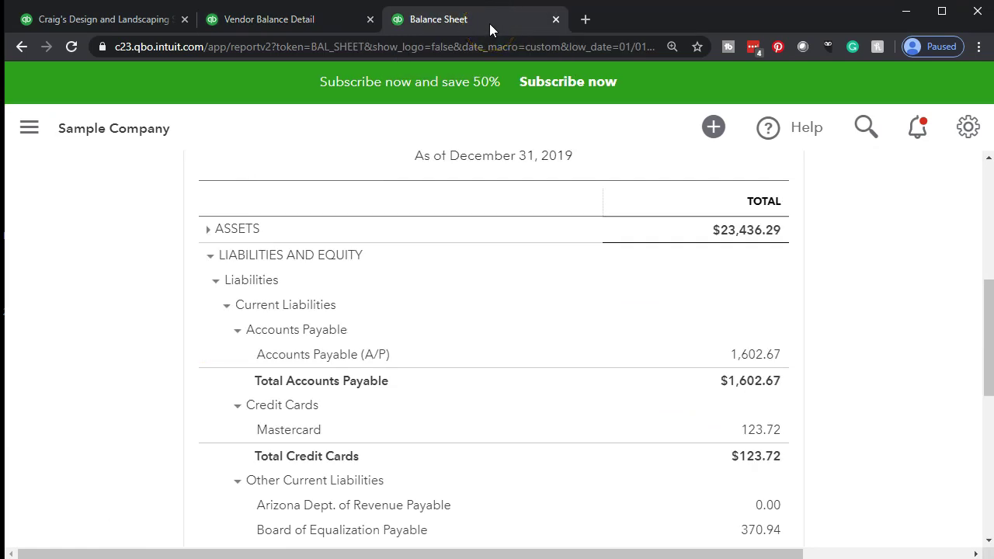
pyautogui.click(737, 386)
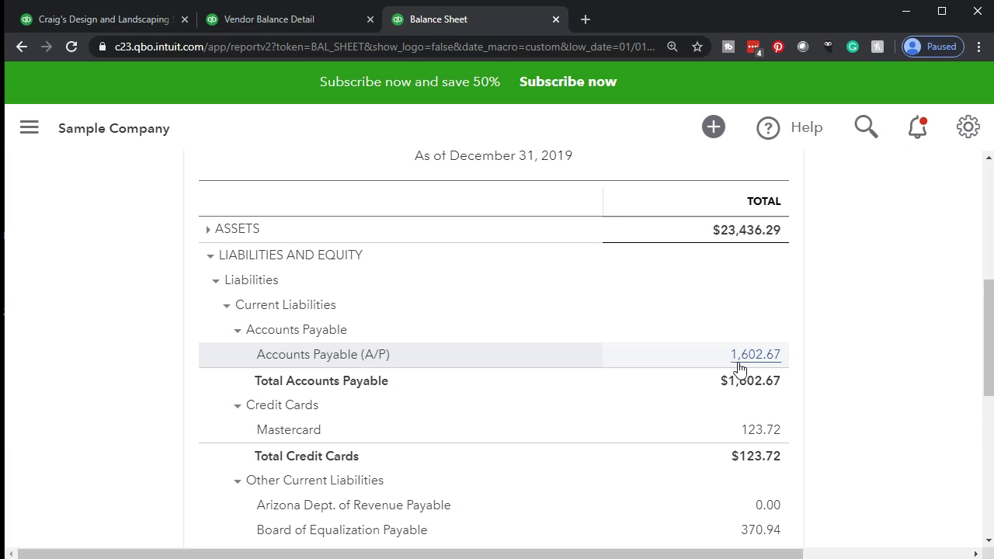
# - Return to the duplicated Vendor Balance Detail report and examine the open bills listed for each vendor
pyautogui.click(288, 21)
pyautogui.scroll(5, 89, 399)
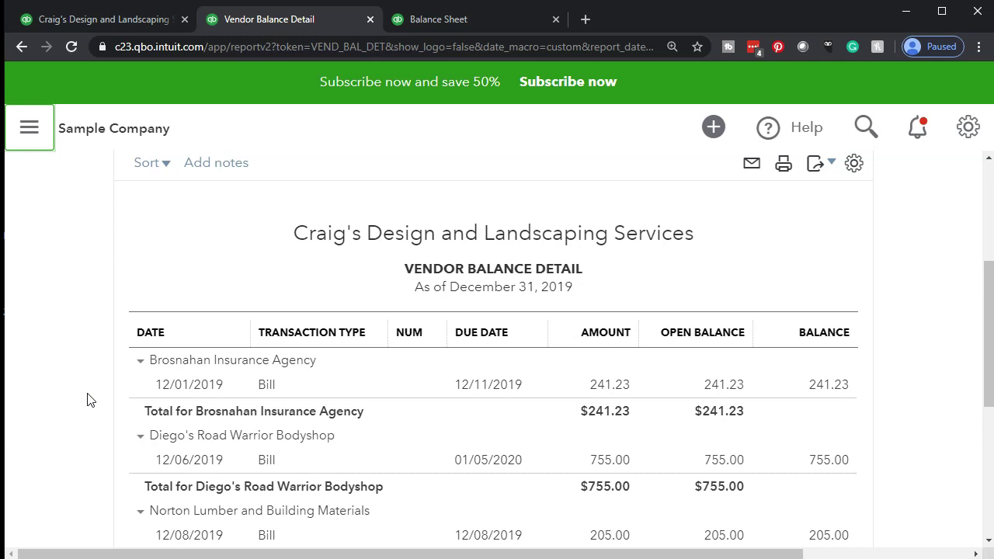
pyautogui.click(257, 389)
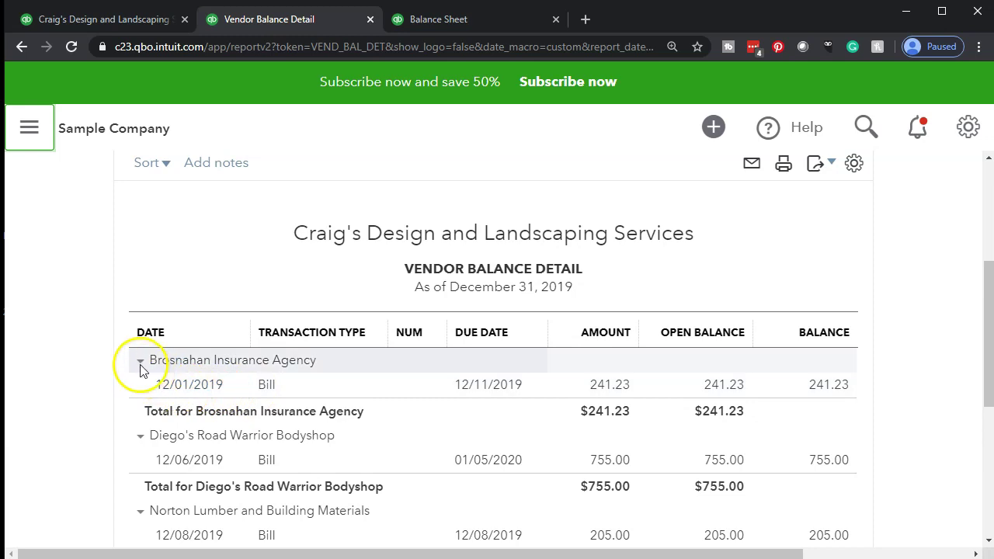
pyautogui.scroll(-1, 141, 444)
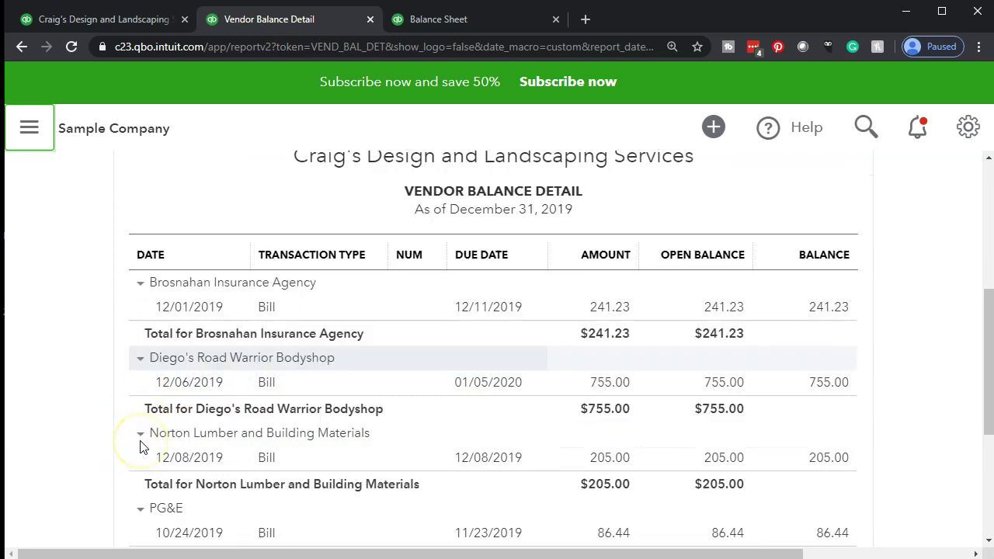
pyautogui.scroll(-2, 141, 444)
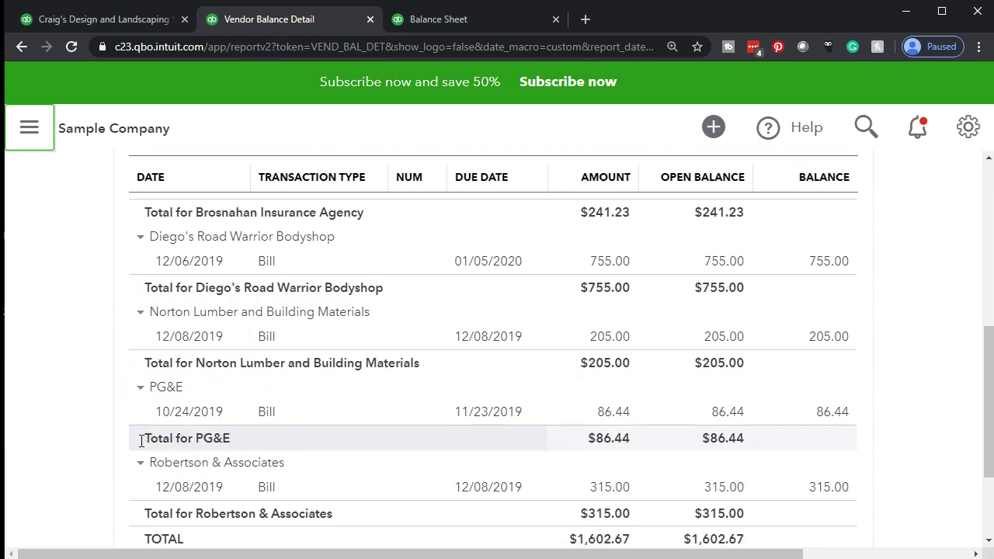
pyautogui.scroll(-1, 142, 441)
pyautogui.scroll(1, 141, 441)
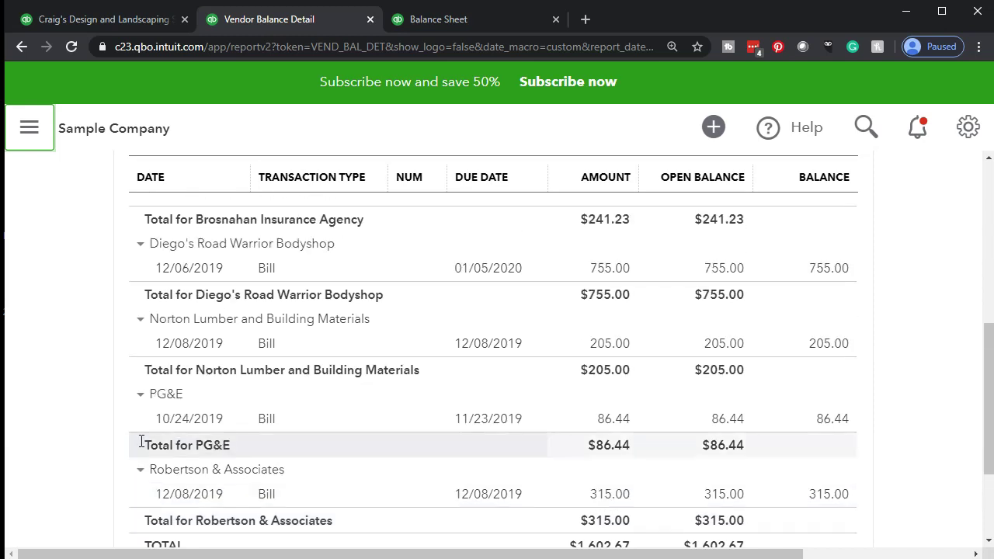
# - Recheck the balance sheet's Accounts Payable line against the vendor detail and return to the original report tab
pyautogui.click(464, 26)
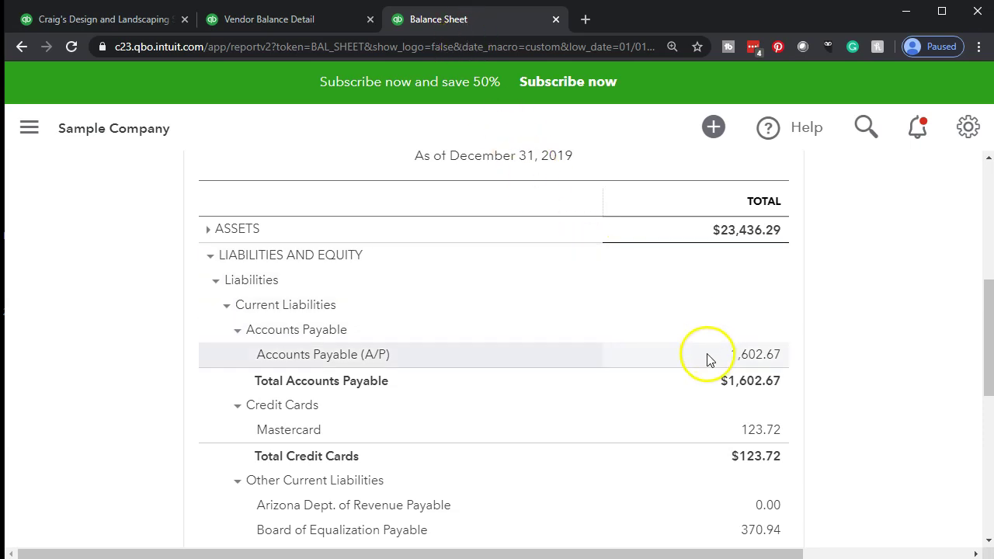
pyautogui.click(321, 19)
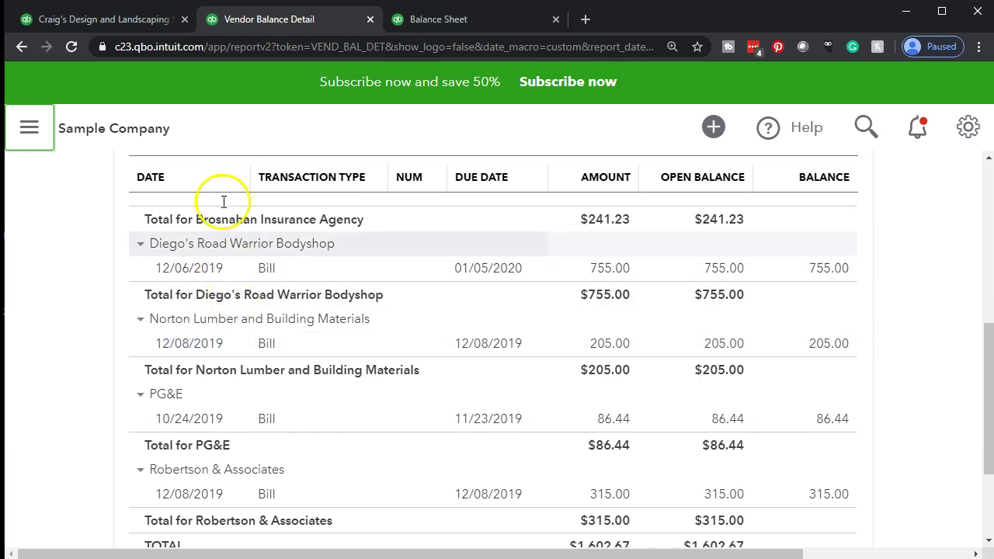
pyautogui.click(130, 27)
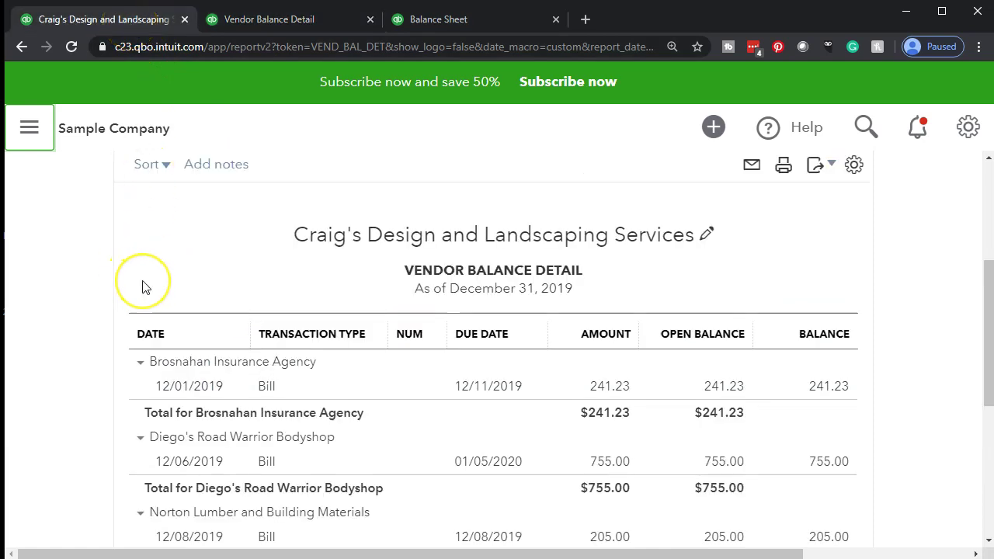
# - Open the Accounts payable aging detail report from the What you owe section of the reports list
pyautogui.click(31, 139)
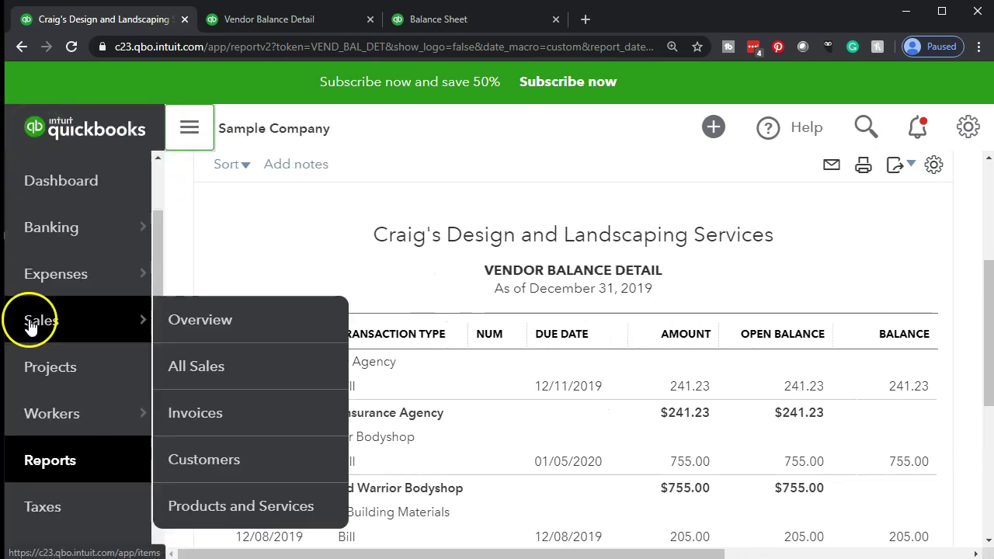
pyautogui.click(39, 459)
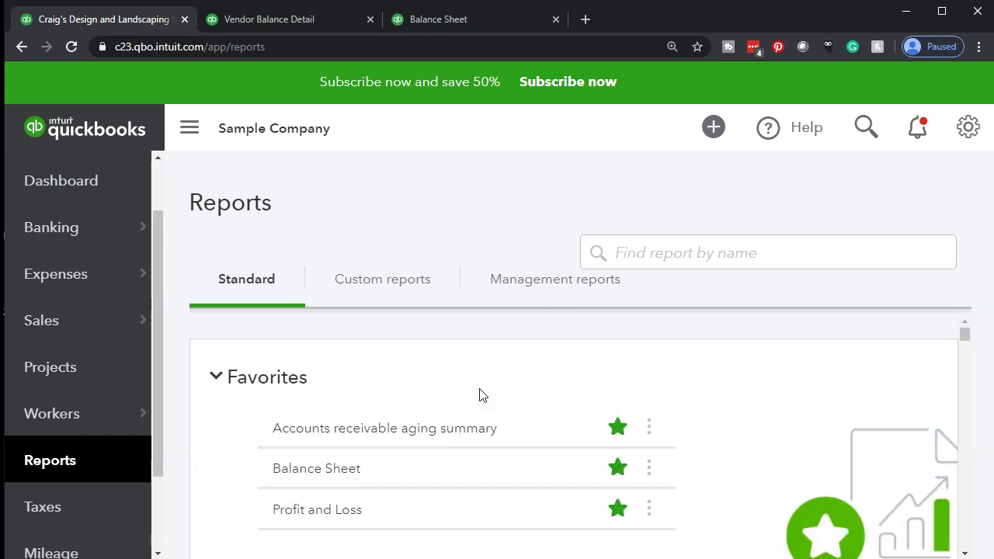
pyautogui.scroll(-1, 231, 472)
pyautogui.scroll(-3, 215, 466)
pyautogui.scroll(-10, 215, 466)
pyautogui.scroll(-10, 215, 466)
pyautogui.scroll(-8, 215, 466)
pyautogui.scroll(-5, 215, 467)
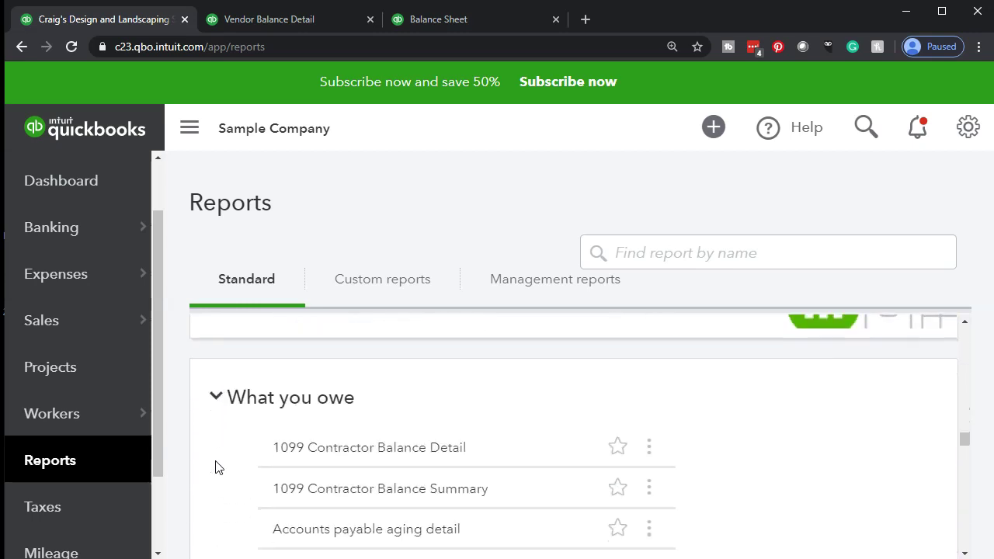
pyautogui.scroll(-1, 215, 466)
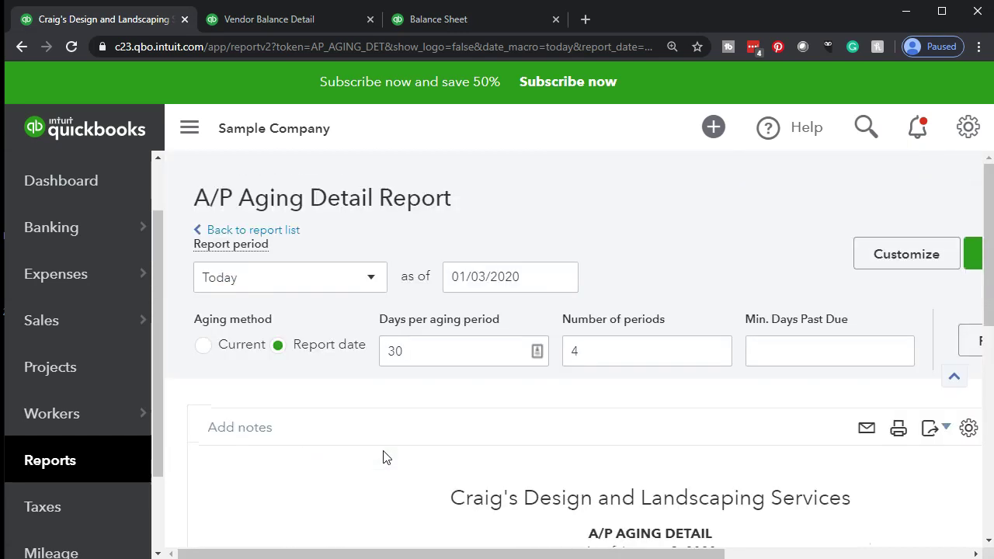
# - Run the A/P Aging Detail report as of 12/31/2019 and hide the navigation sidebar
pyautogui.moveTo(543, 277); pyautogui.dragTo(329, 253)
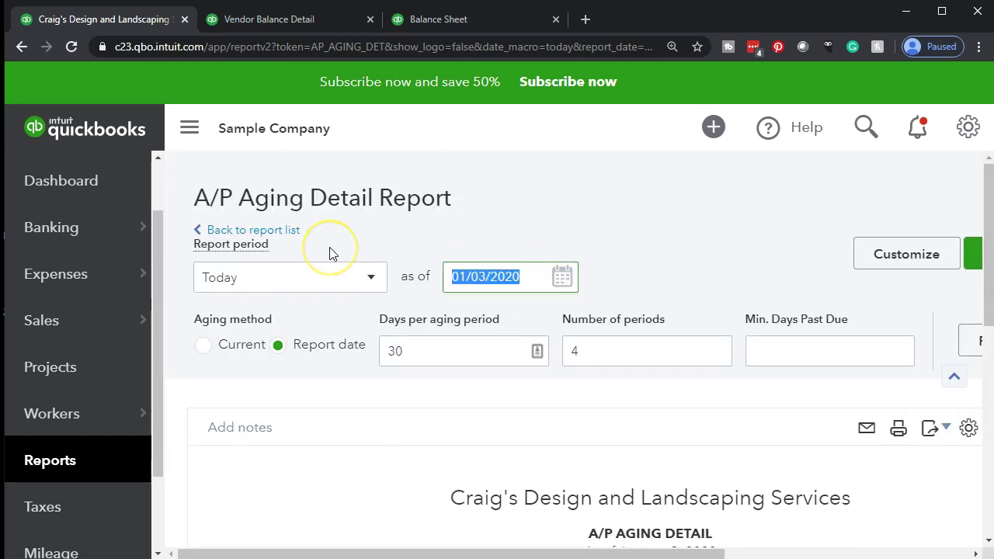
pyautogui.write('123119')
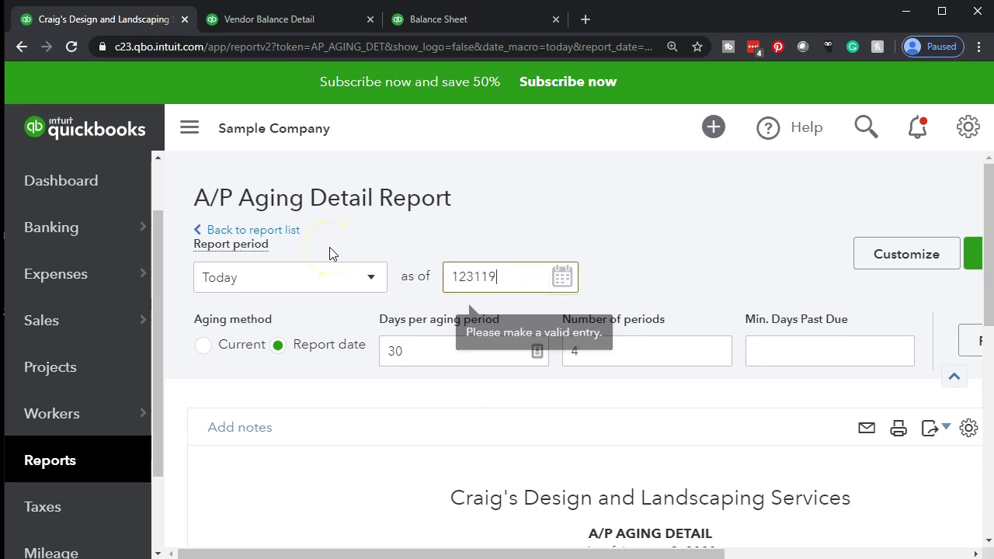
pyautogui.press('Tab')
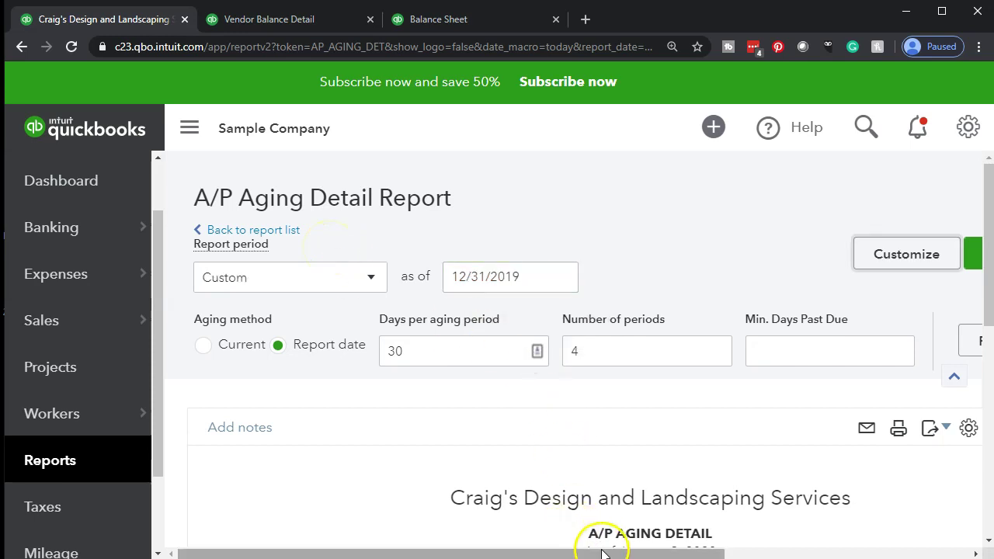
pyautogui.moveTo(602, 553); pyautogui.dragTo(627, 552)
pyautogui.click(967, 346)
pyautogui.scroll(-3, 394, 395)
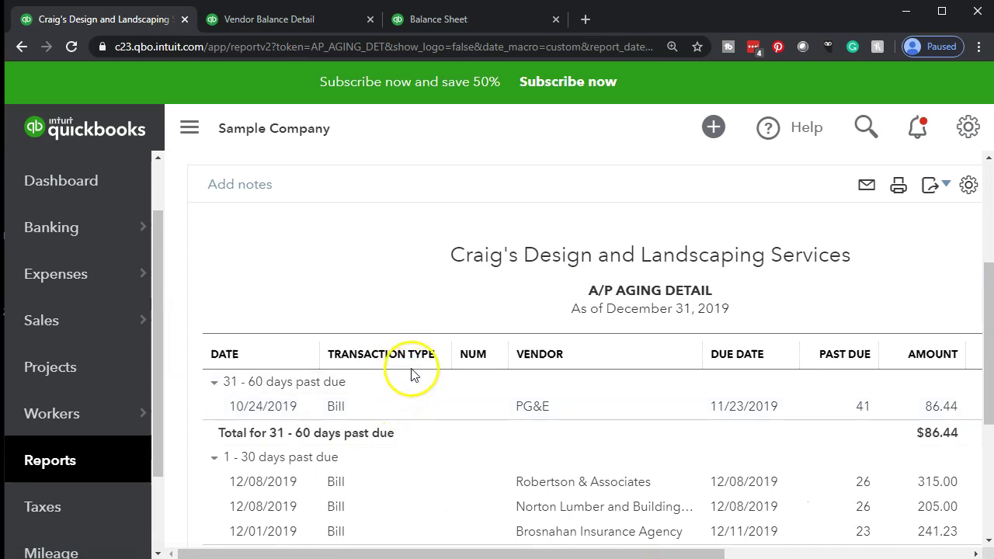
pyautogui.click(191, 128)
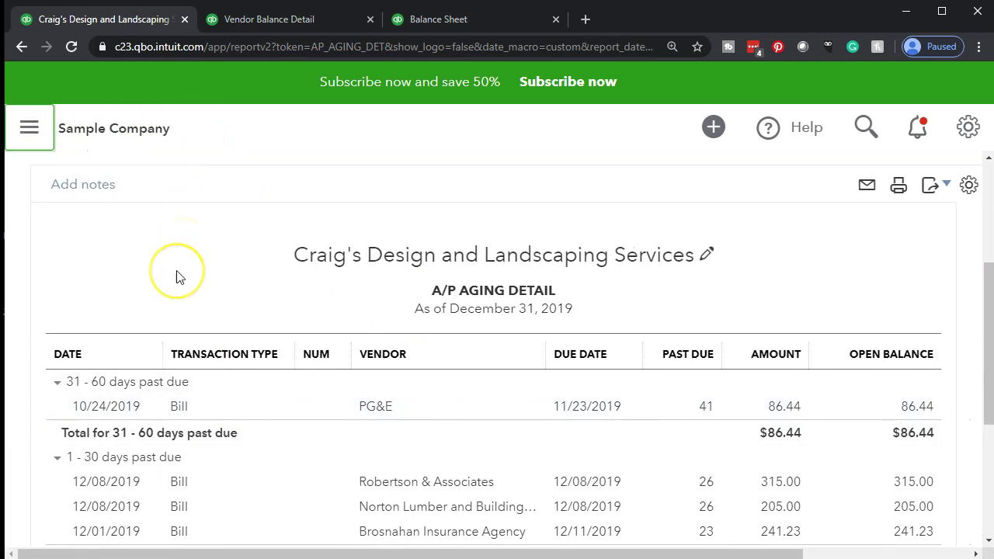
# - Compare the A/P Aging Detail total with the Accounts Payable line on the balance sheet and return to the aging report
pyautogui.scroll(-3, 177, 274)
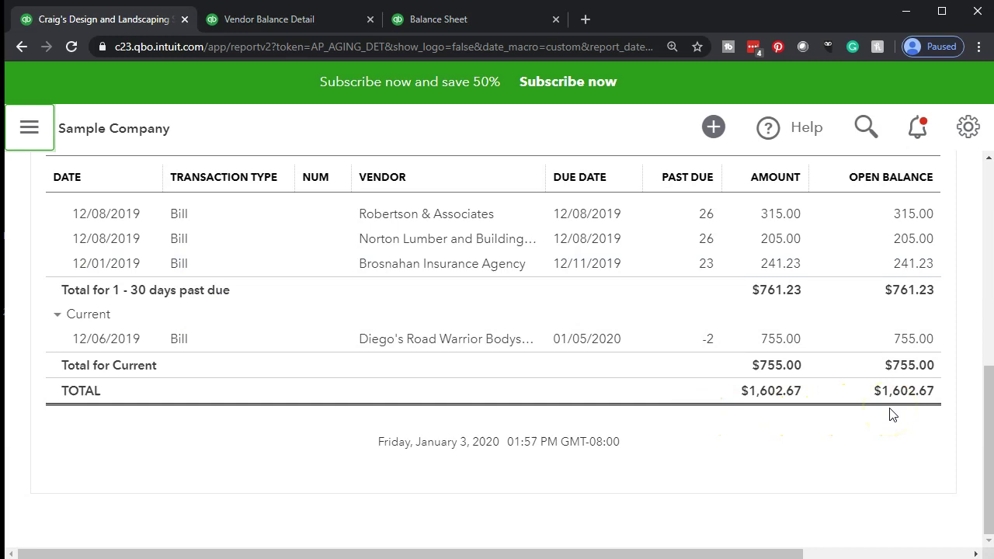
pyautogui.click(484, 20)
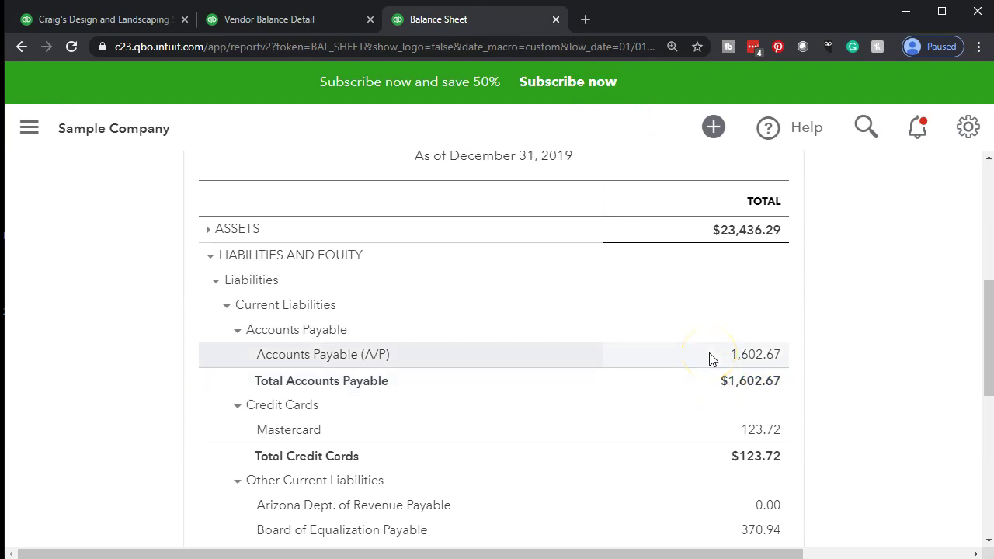
pyautogui.click(118, 24)
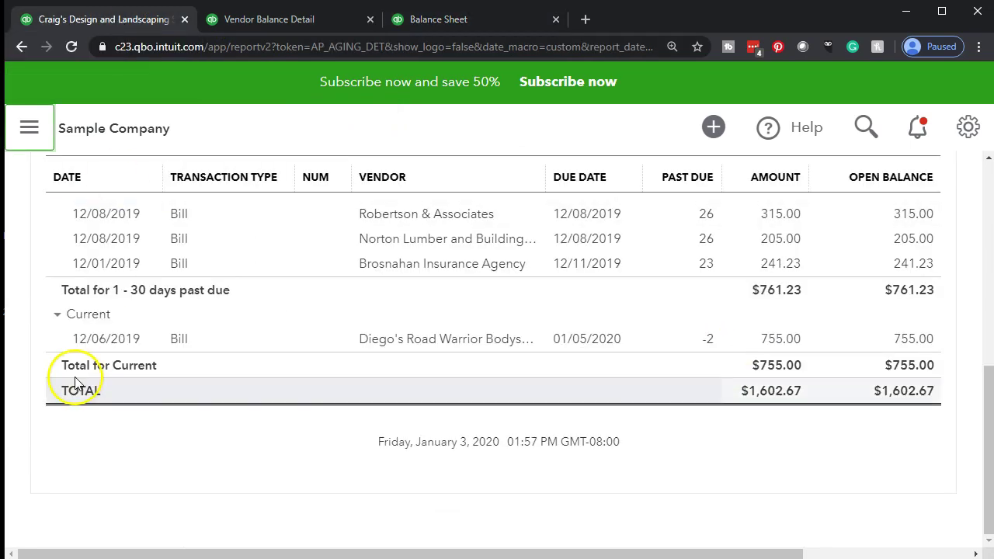
# - Examine the bills in each past-due group and the current group of the A/P Aging Detail report
pyautogui.scroll(2, 70, 383)
pyautogui.scroll(-1, 47, 412)
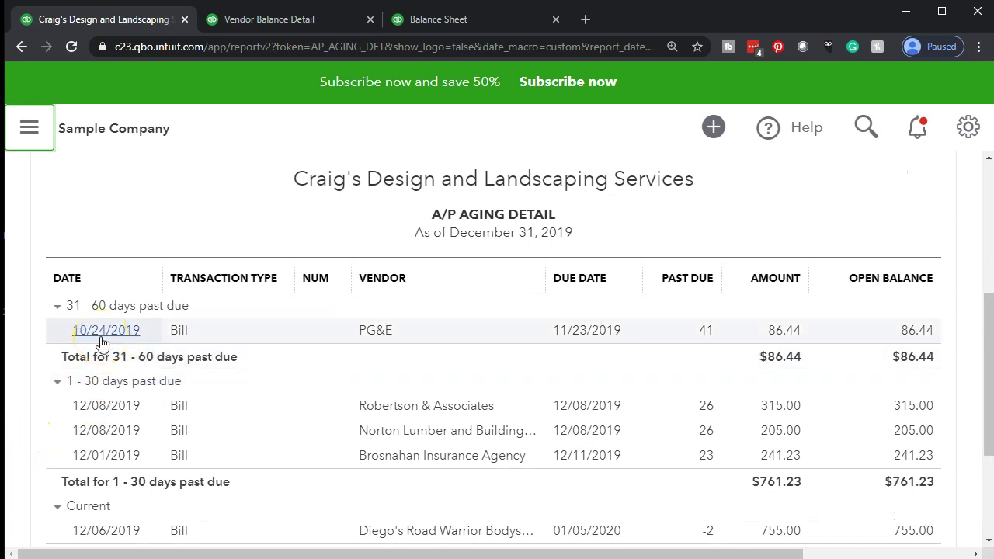
pyautogui.click(76, 323)
pyautogui.scroll(-1, 76, 334)
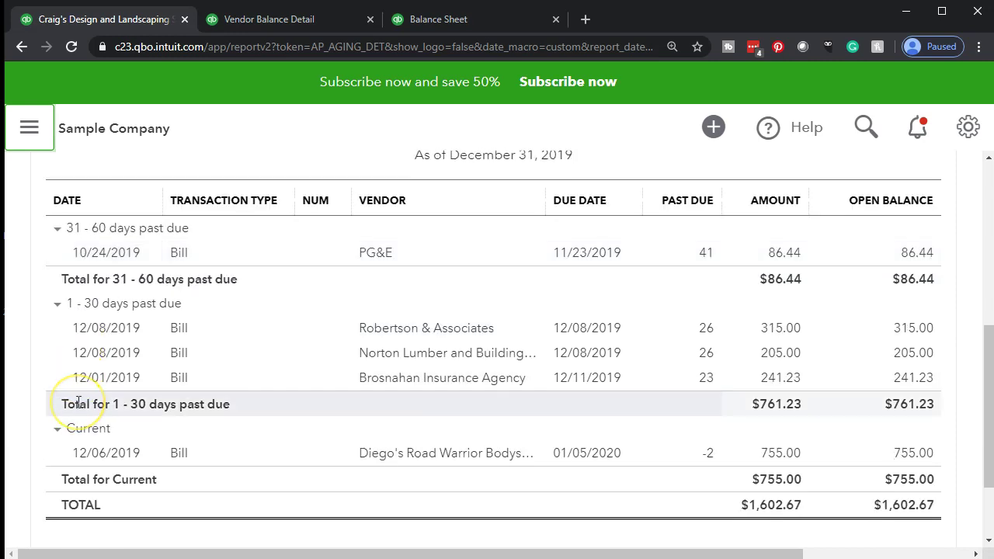
pyautogui.scroll(1, 78, 402)
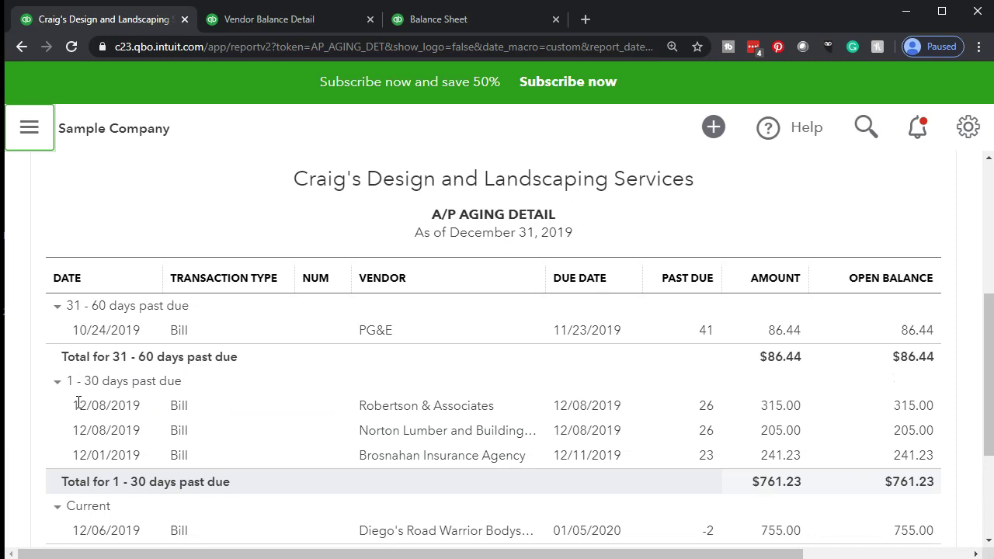
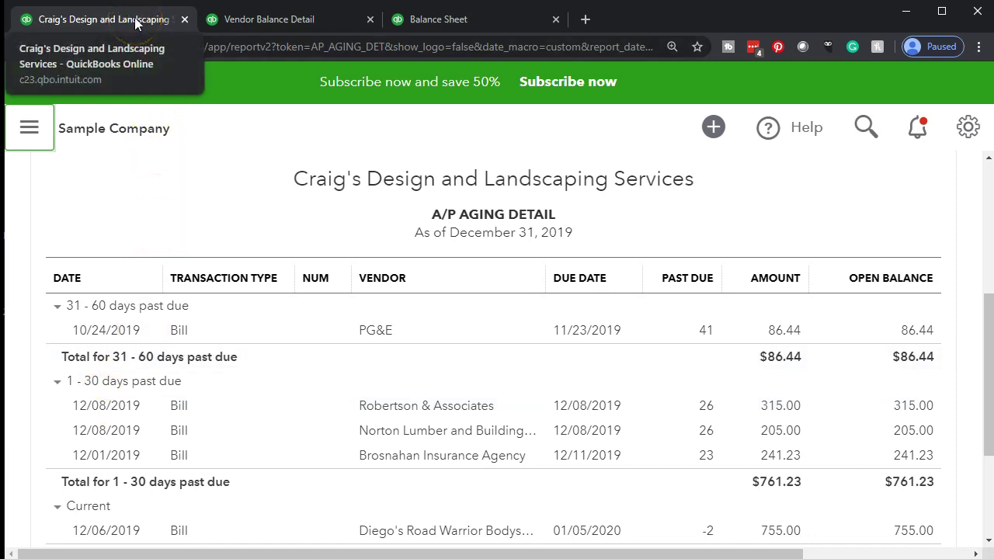
# - Check the Vendor Balance Detail report, duplicate the A/P Aging Detail report into another browser tab, and return to the original tab
pyautogui.click(233, 20)
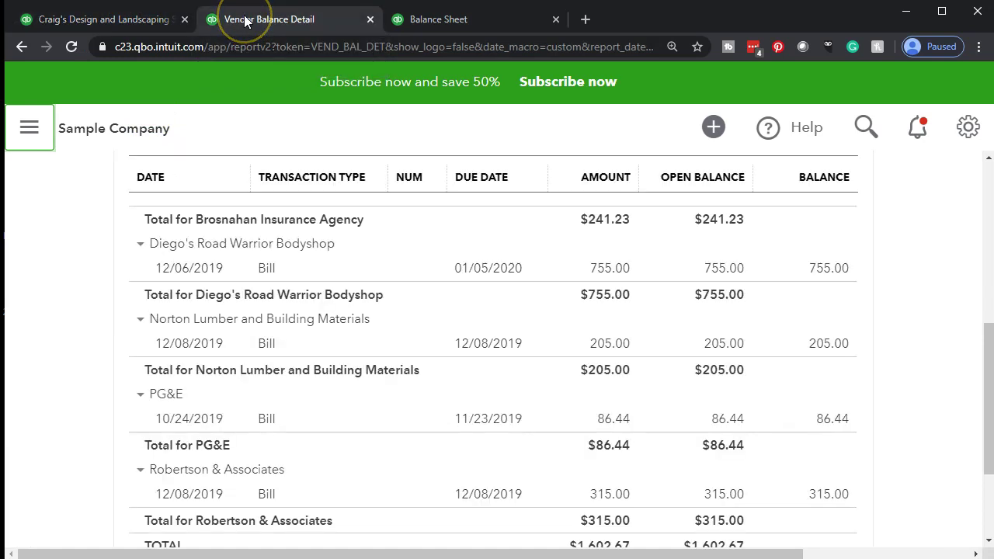
pyautogui.click(145, 23)
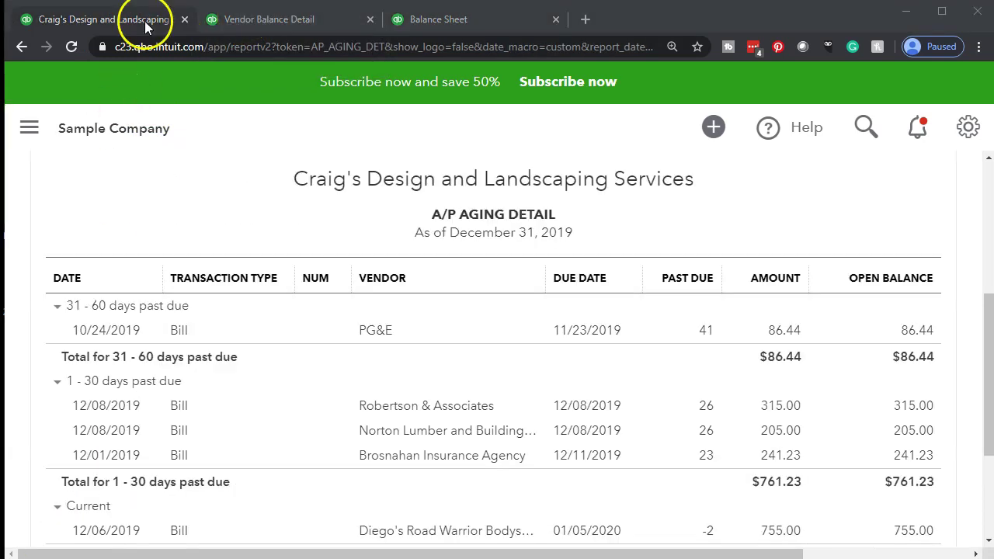
pyautogui.rightClick(145, 26)
pyautogui.click(165, 83)
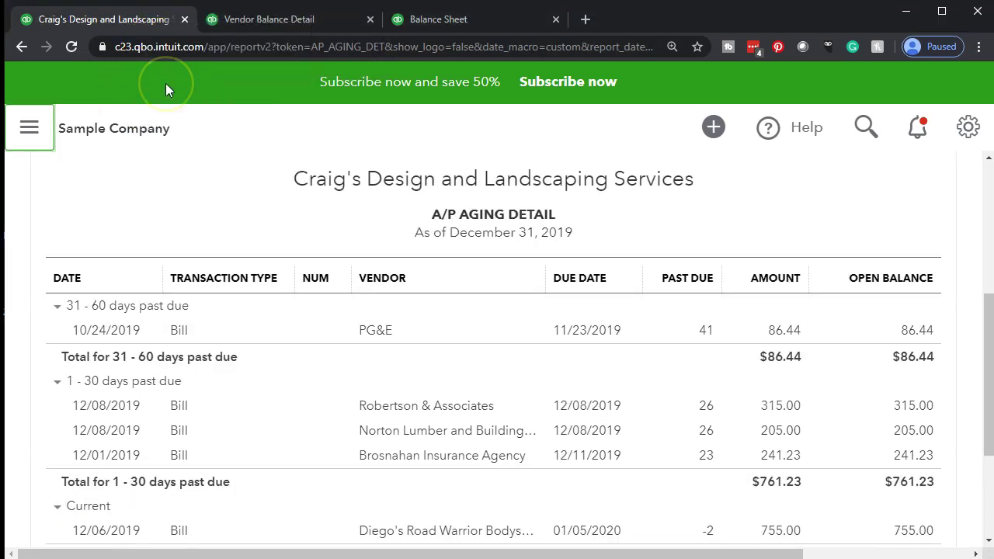
pyautogui.click(167, 271)
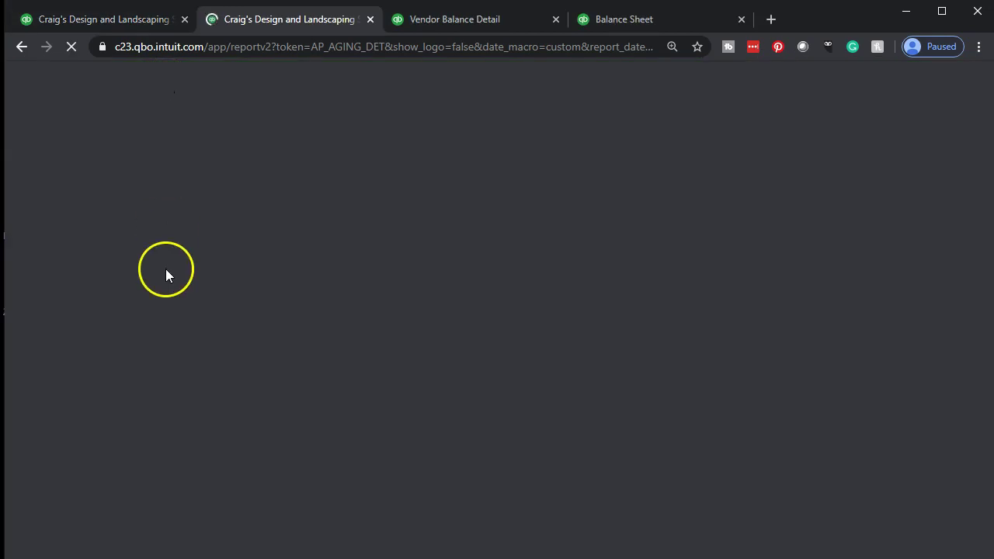
pyautogui.click(97, 21)
# - Open the Pay Bills form, examine the open bills and their due dates, and close it without paying any
pyautogui.click(34, 129)
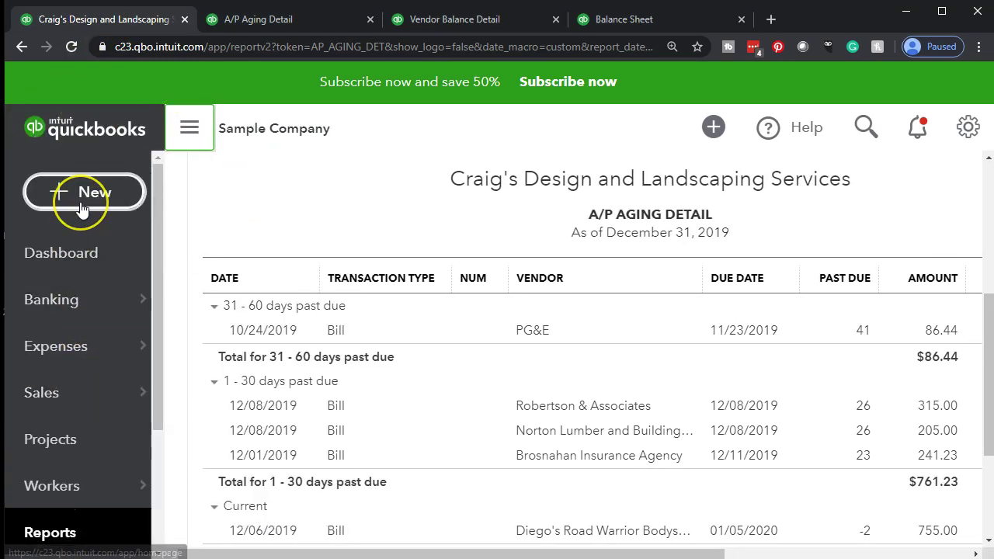
pyautogui.click(82, 206)
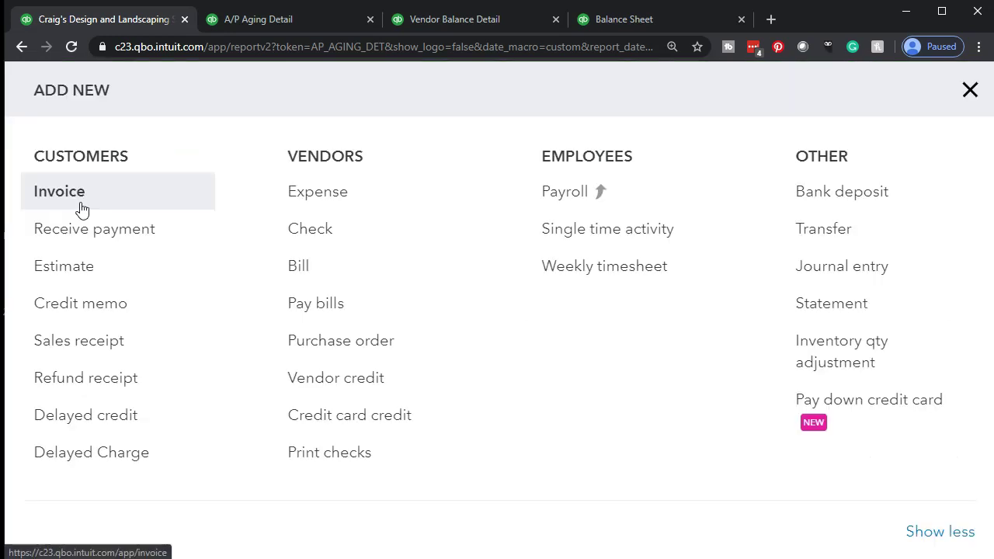
pyautogui.click(323, 308)
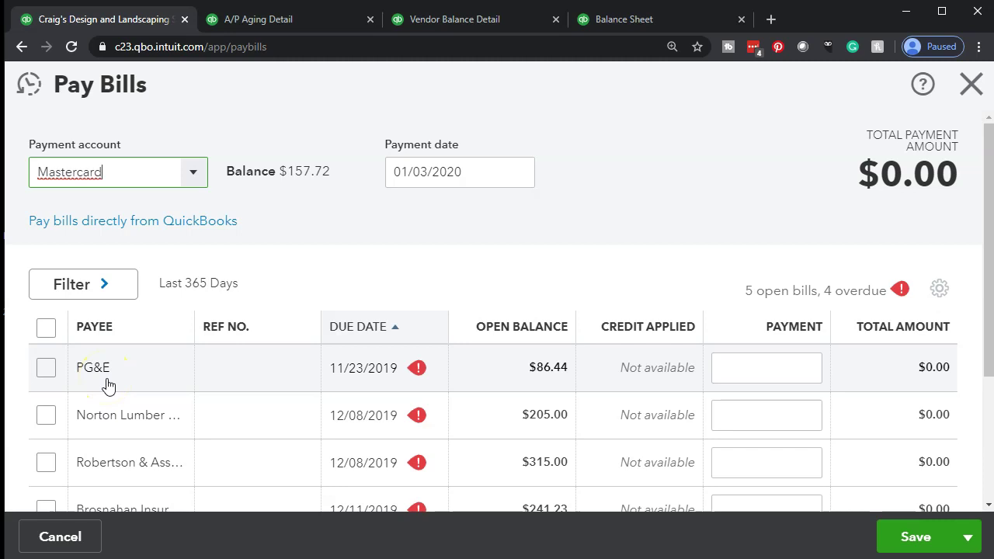
pyautogui.scroll(-4, 108, 385)
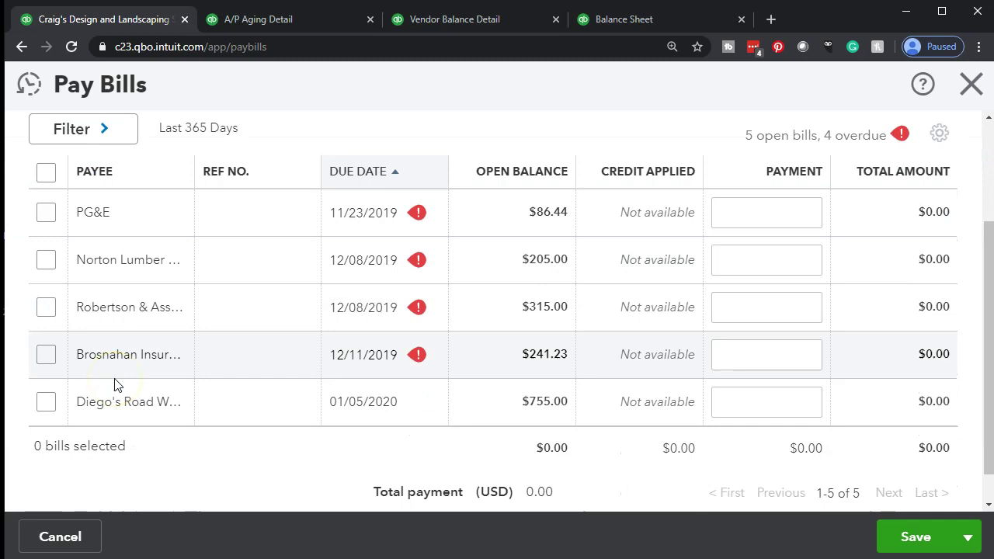
pyautogui.click(972, 86)
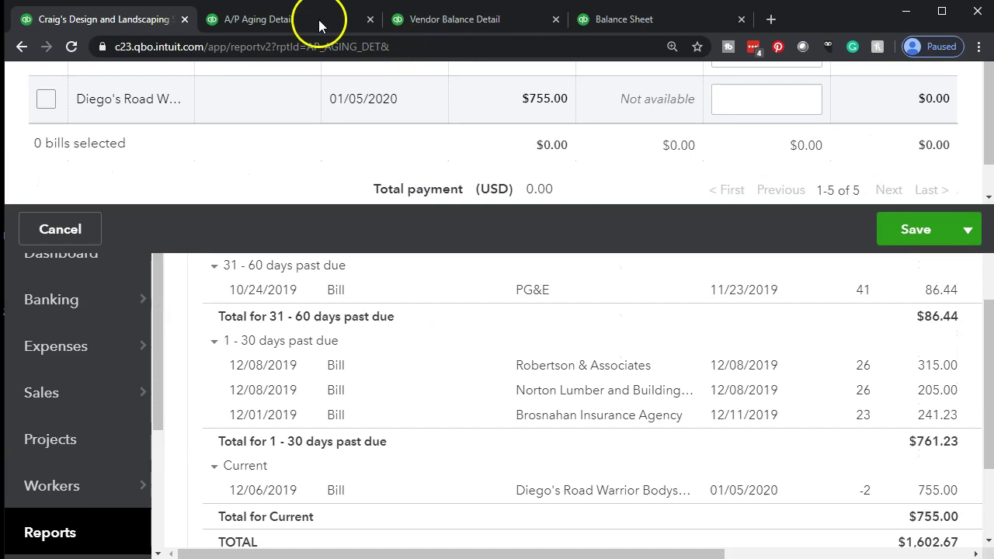
# - Review the aging groups and total in the duplicated A/P Aging Detail report
pyautogui.click(249, 20)
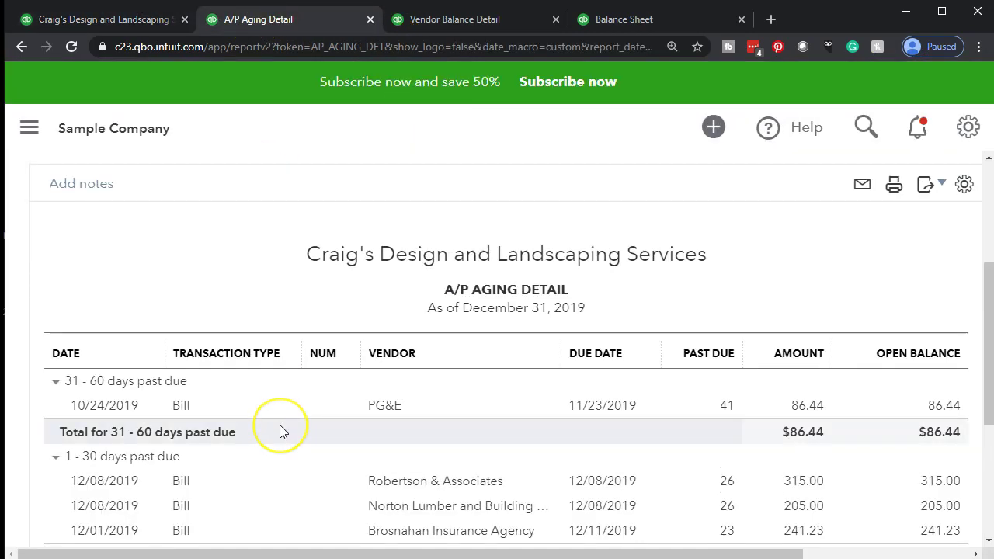
pyautogui.scroll(-3, 281, 427)
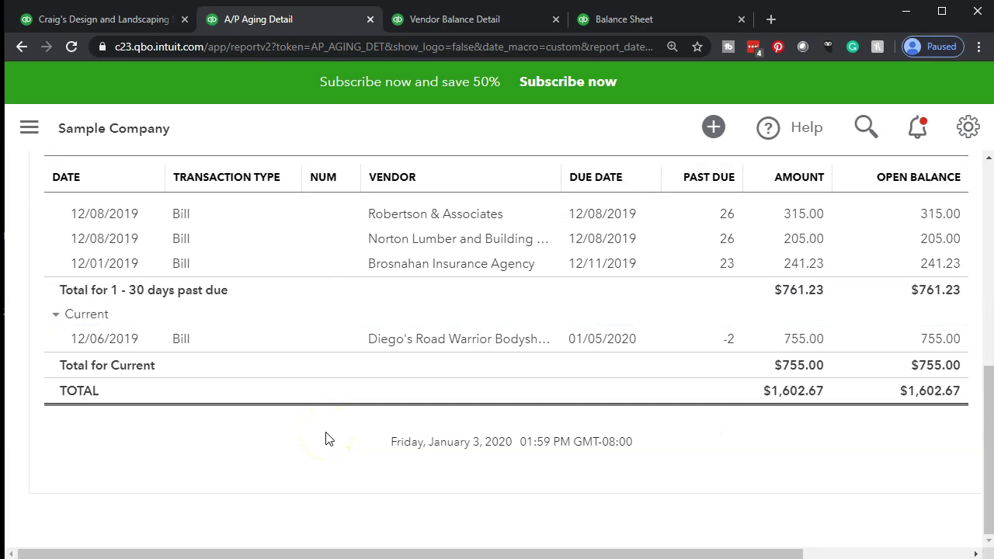
pyautogui.scroll(2, 325, 438)
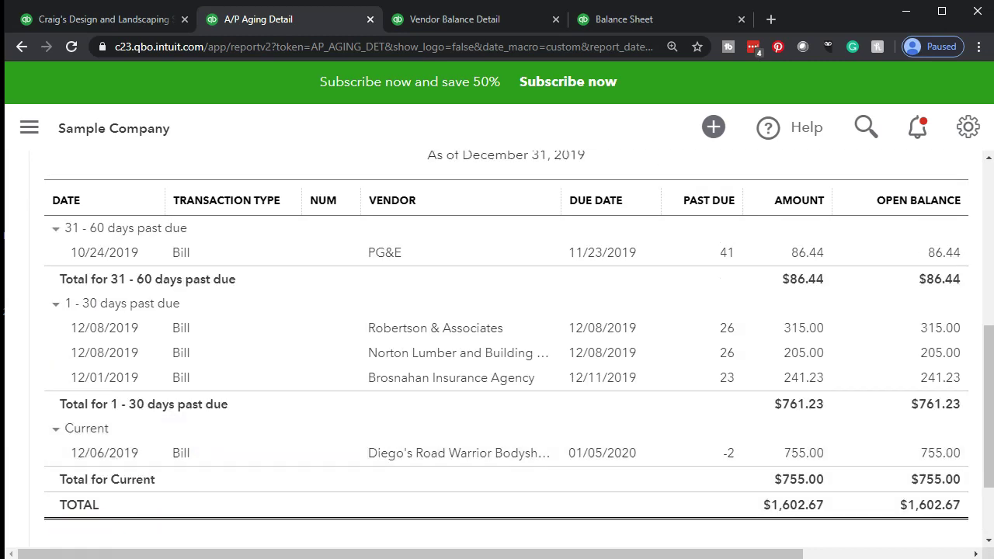
# - Open the Accounts payable aging summary report from the What you owe group of the reports list, using the original company tab
pyautogui.click(117, 22)
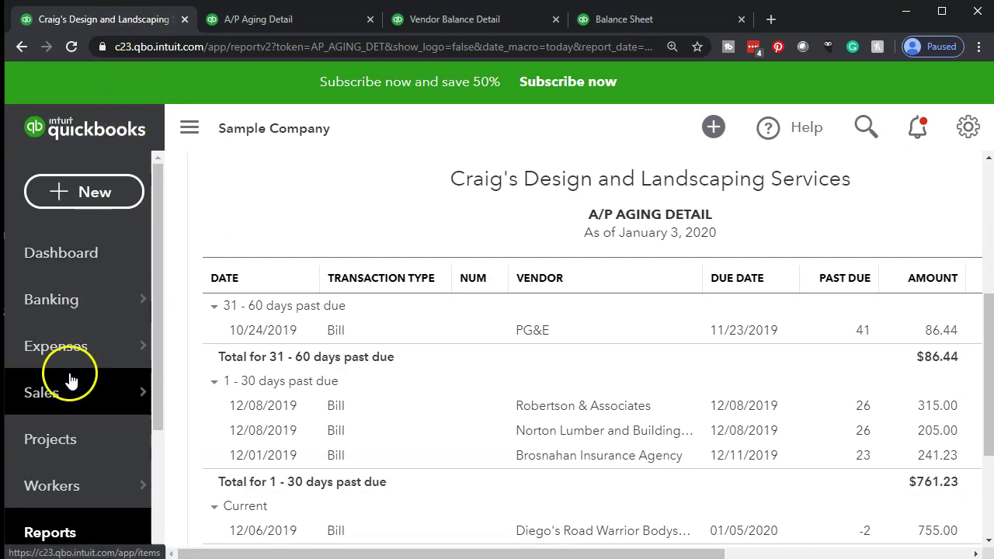
pyautogui.scroll(-2, 74, 377)
pyautogui.click(84, 396)
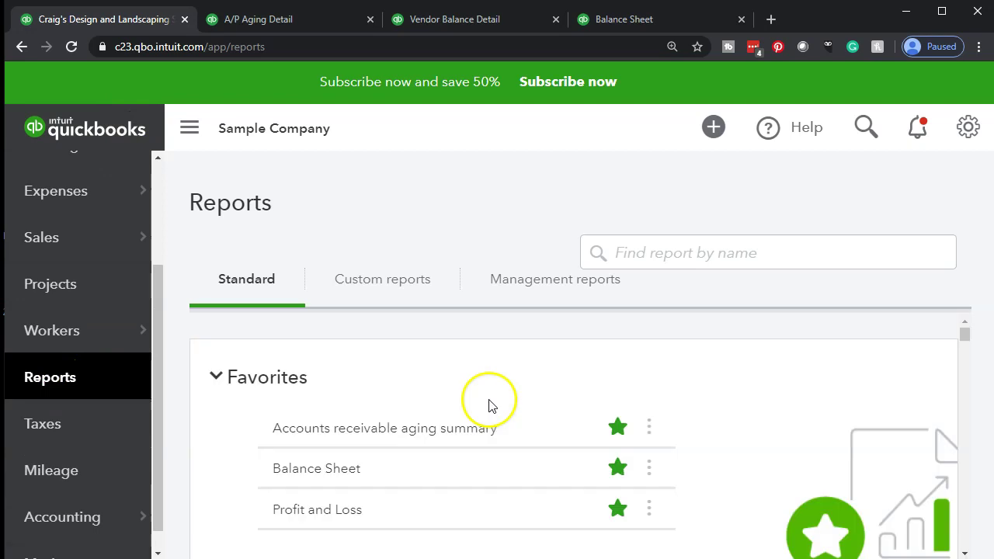
pyautogui.scroll(-3, 233, 423)
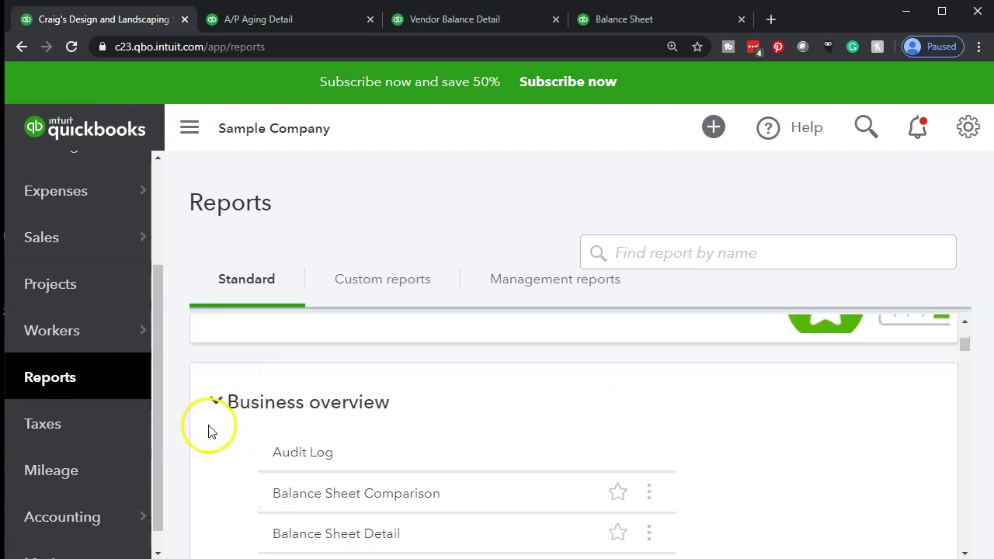
pyautogui.scroll(-6, 208, 432)
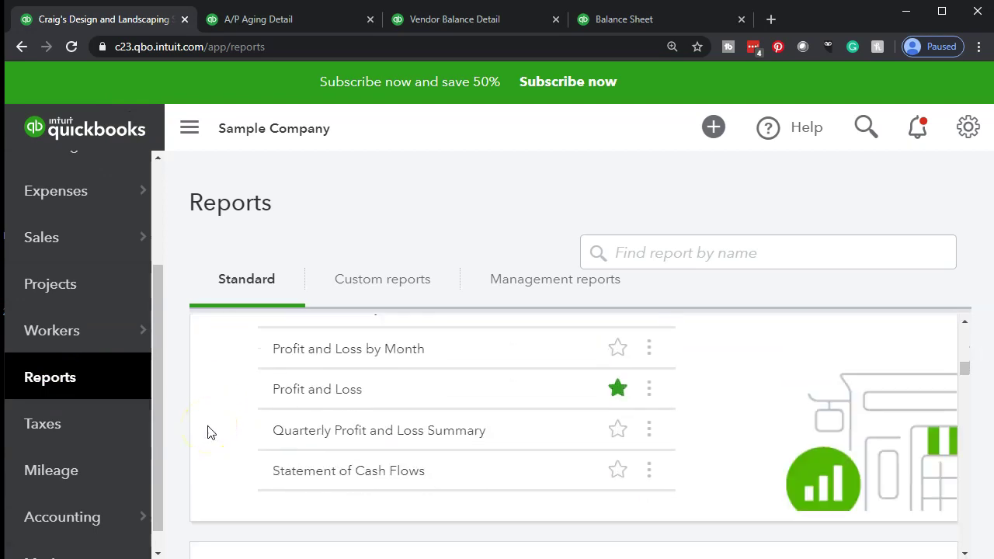
pyautogui.scroll(-10, 208, 431)
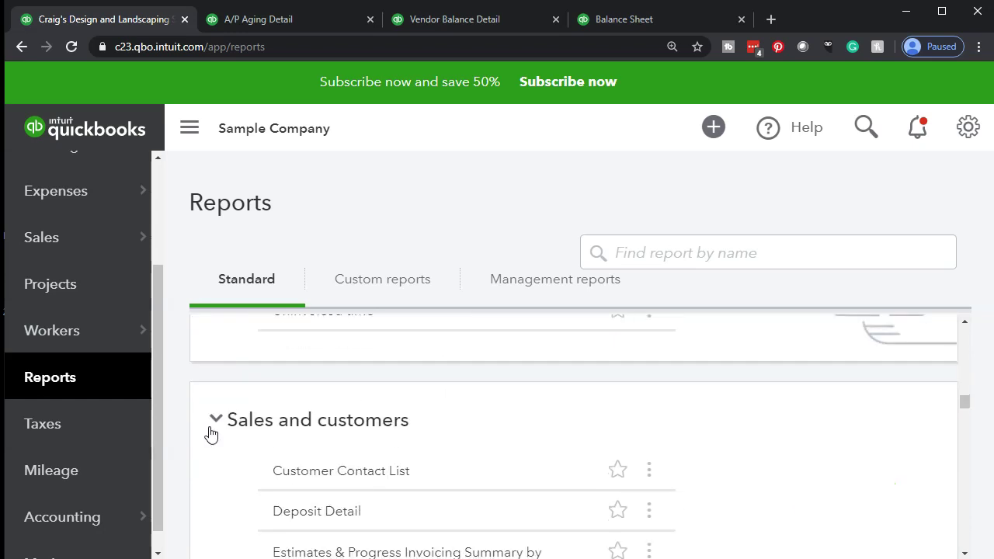
pyautogui.scroll(-10, 211, 434)
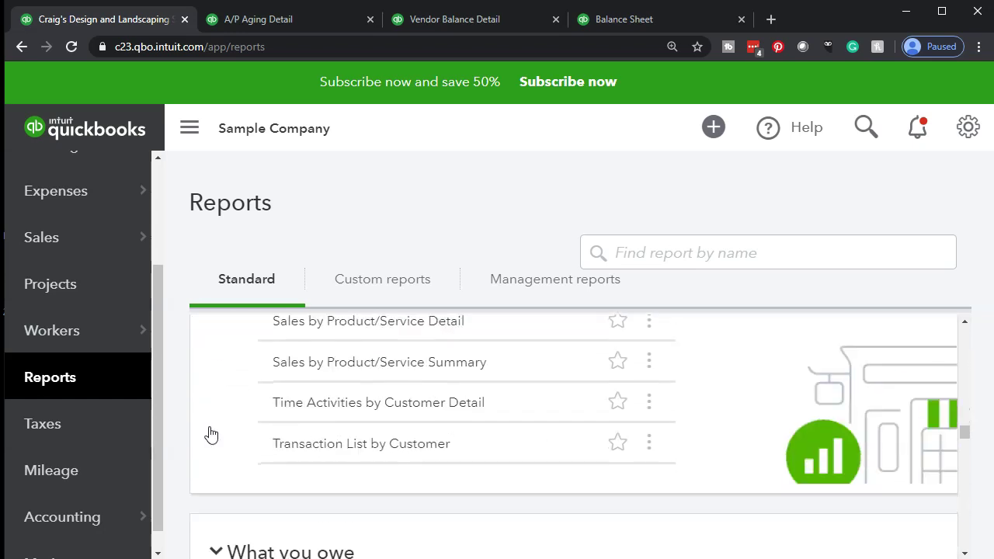
pyautogui.scroll(-5, 212, 434)
pyautogui.click(215, 433)
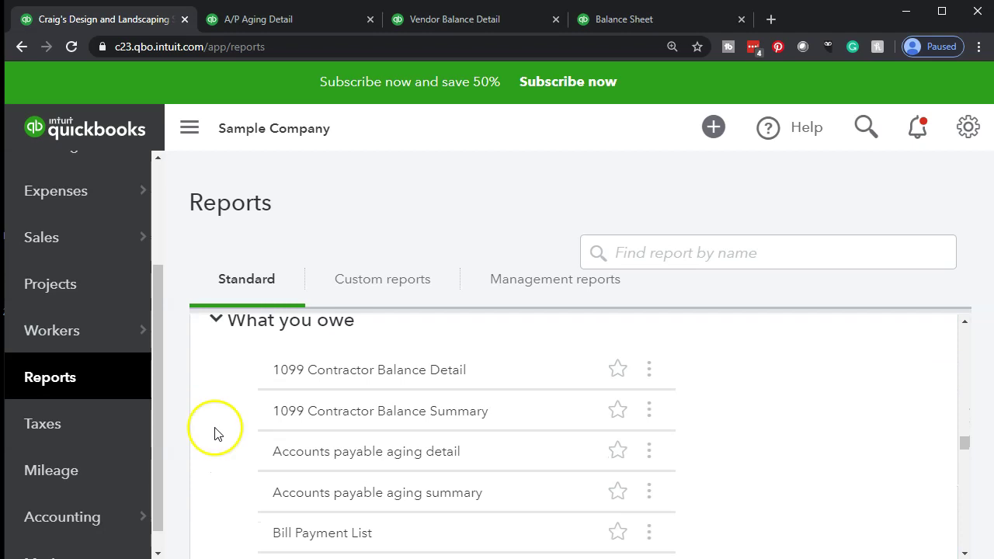
pyautogui.click(312, 501)
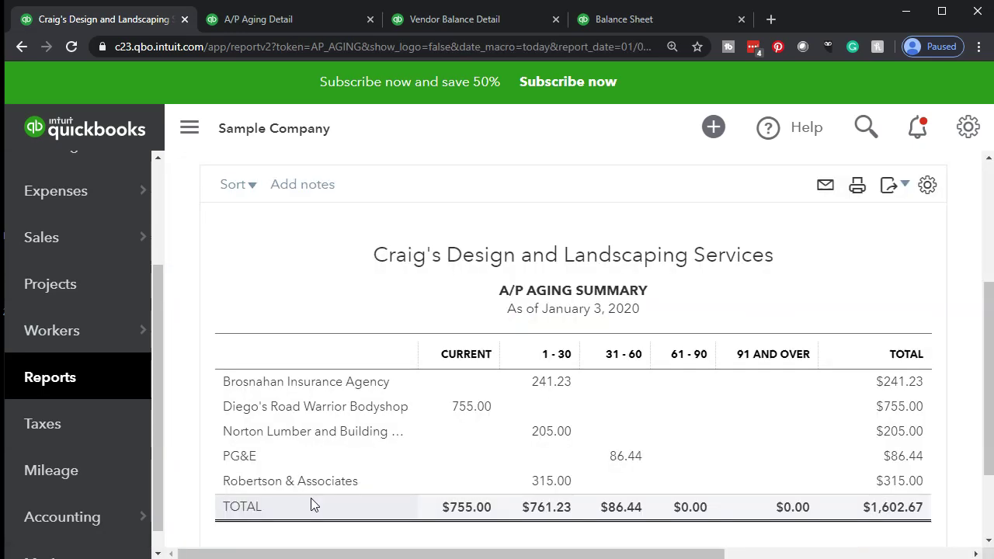
# - Run the A/P Aging Summary report as of 12/31/2019 and collapse the navigation menu
pyautogui.scroll(3, 355, 455)
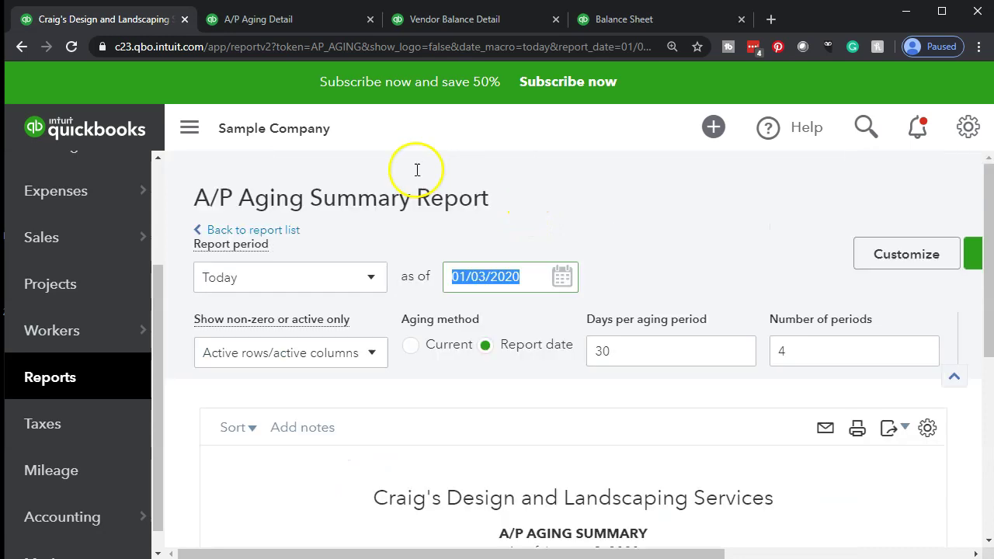
pyautogui.write('123119')
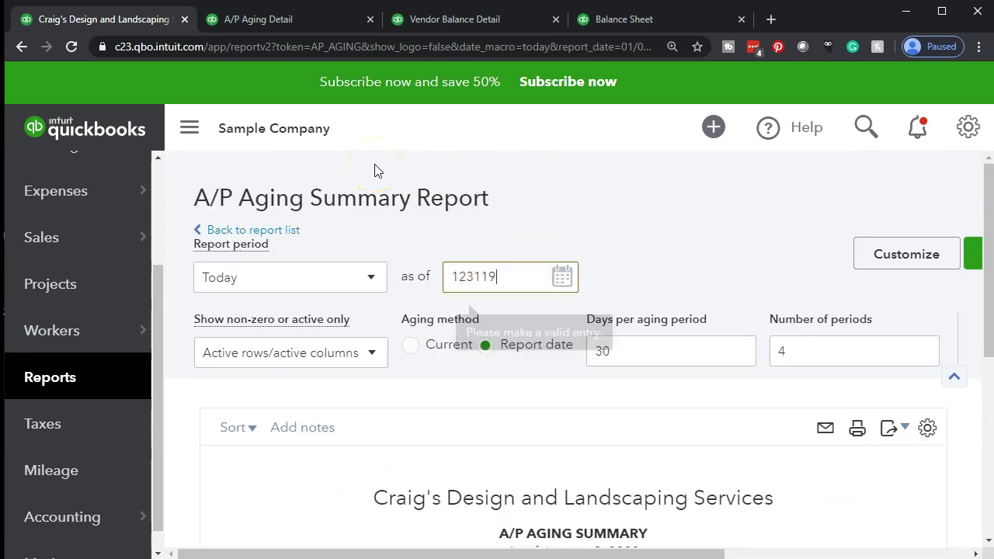
pyautogui.press('Tab')
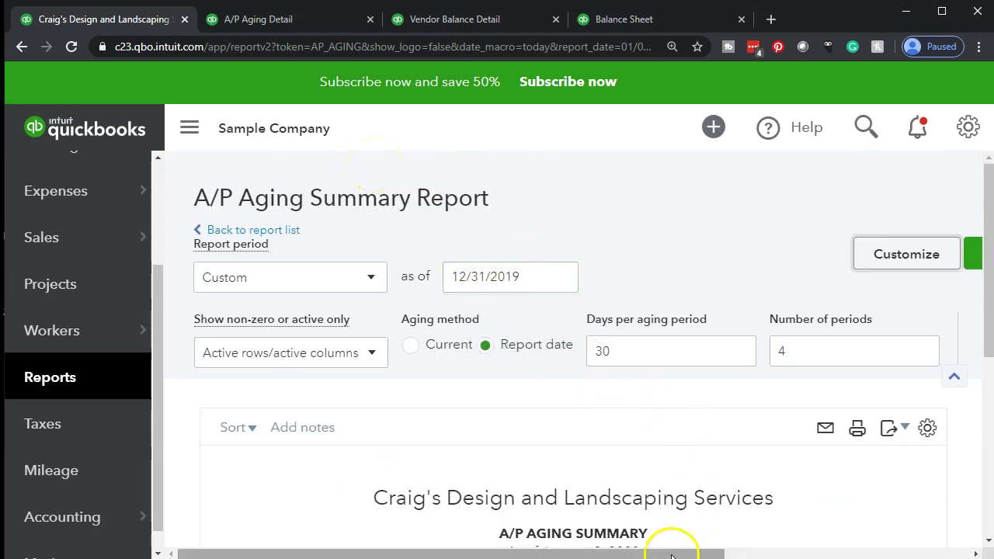
pyautogui.moveTo(665, 552); pyautogui.dragTo(809, 552)
pyautogui.click(799, 339)
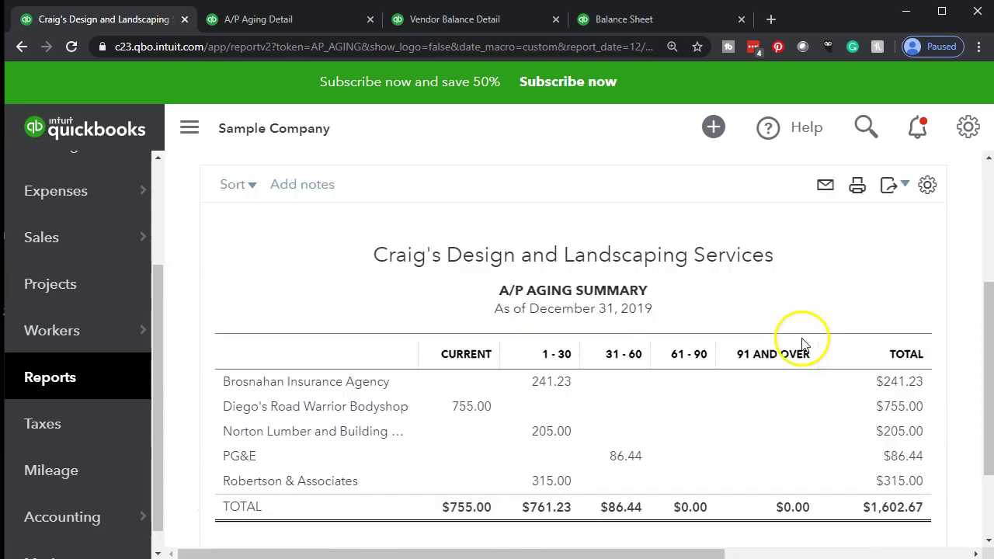
pyautogui.click(190, 127)
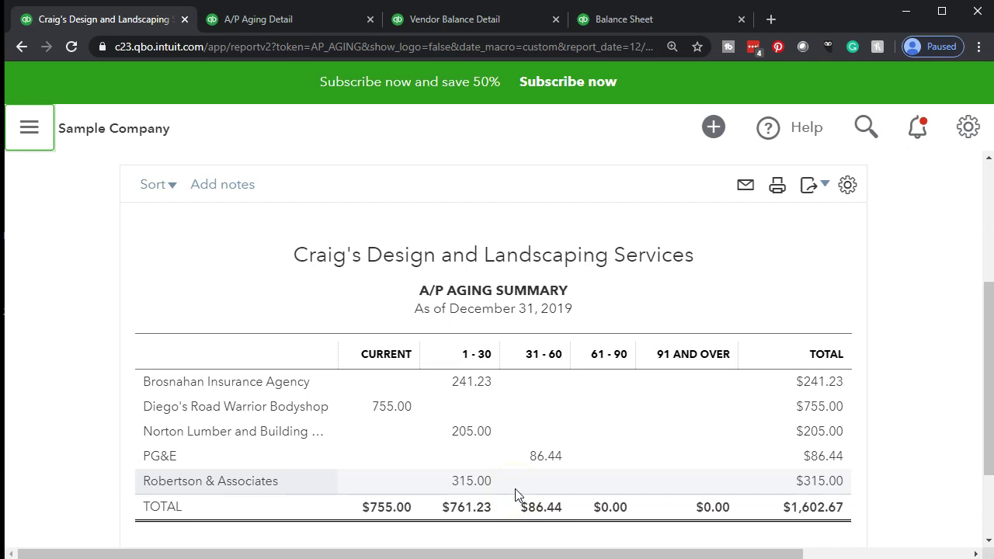
# - Customize the A/P Aging Summary to show negative numbers as (100) in red and amounts without cents
pyautogui.scroll(1, 516, 495)
pyautogui.scroll(1, 517, 494)
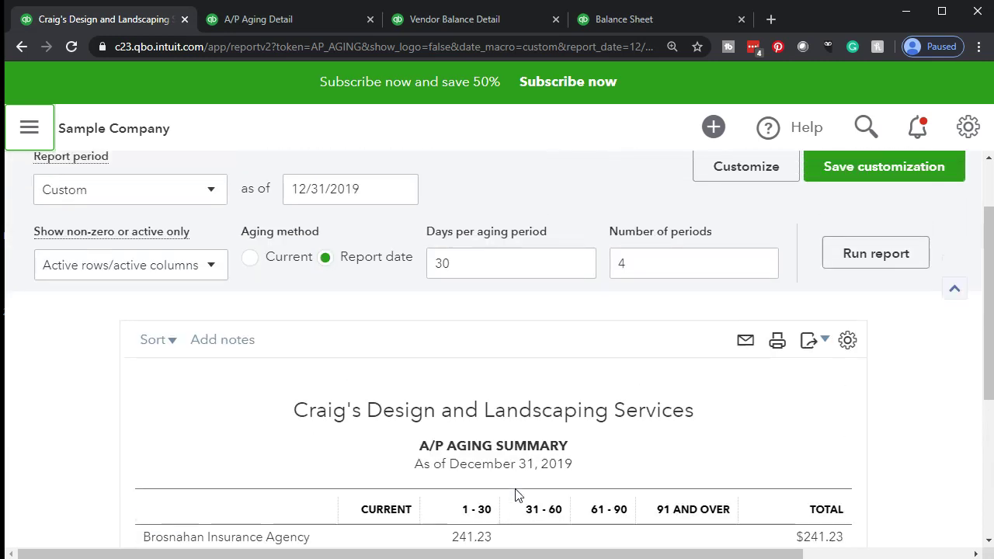
pyautogui.scroll(1, 516, 495)
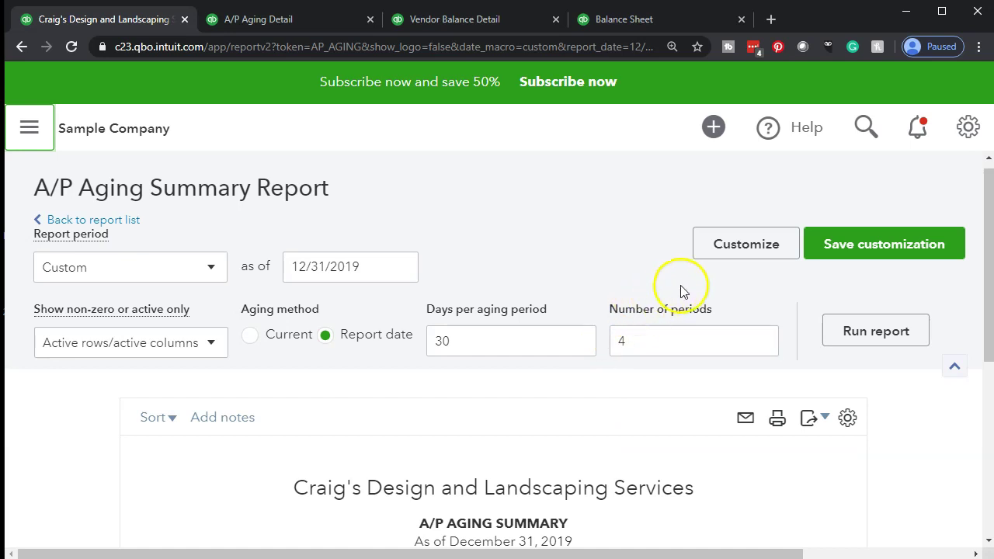
pyautogui.click(733, 253)
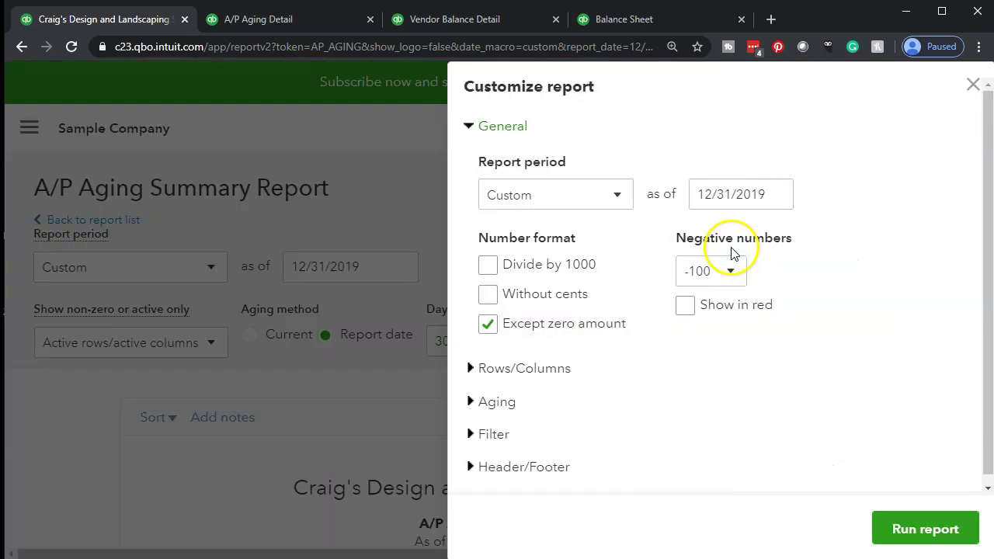
pyautogui.click(729, 272)
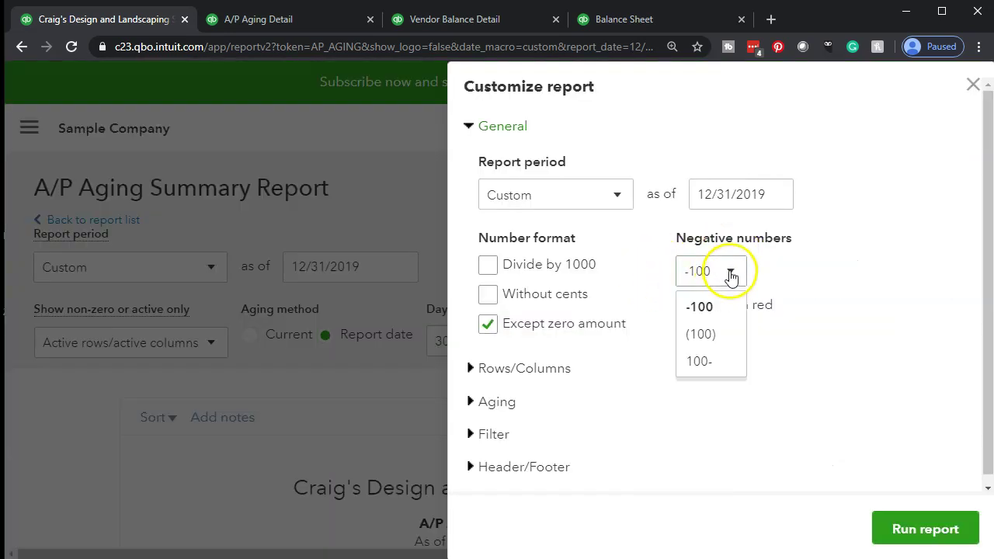
pyautogui.click(714, 335)
pyautogui.click(687, 310)
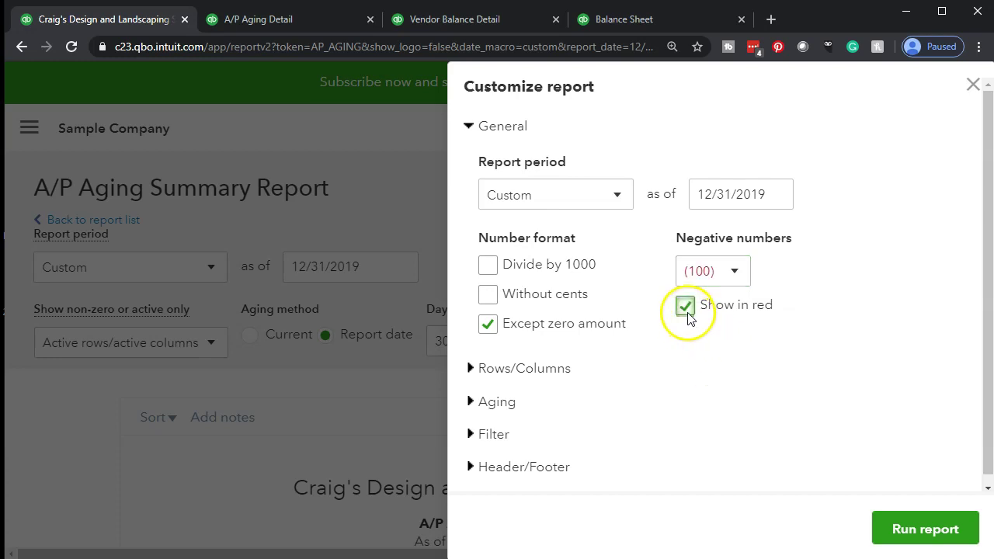
pyautogui.click(486, 298)
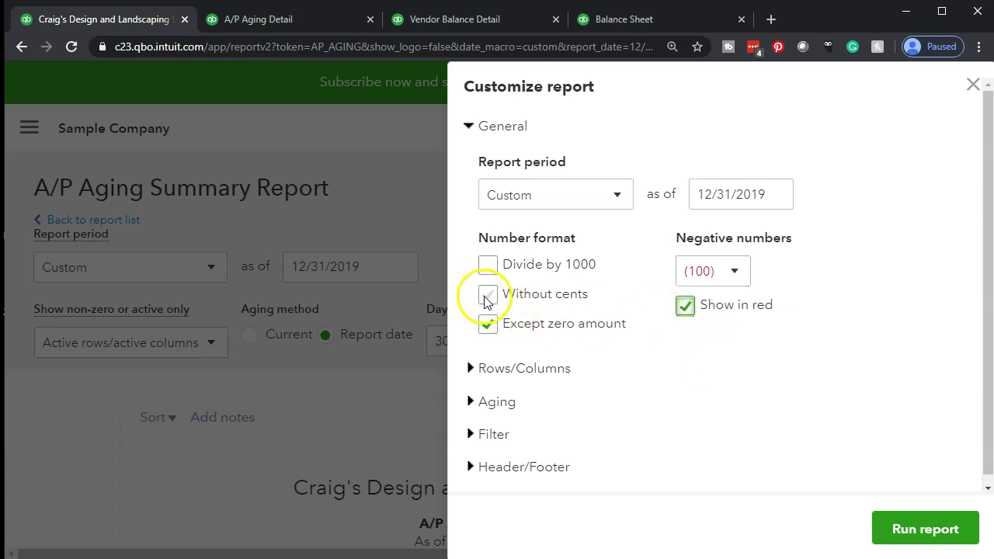
# - Remove the date prepared and time prepared from the report footer and run the customized report
pyautogui.scroll(-1, 621, 341)
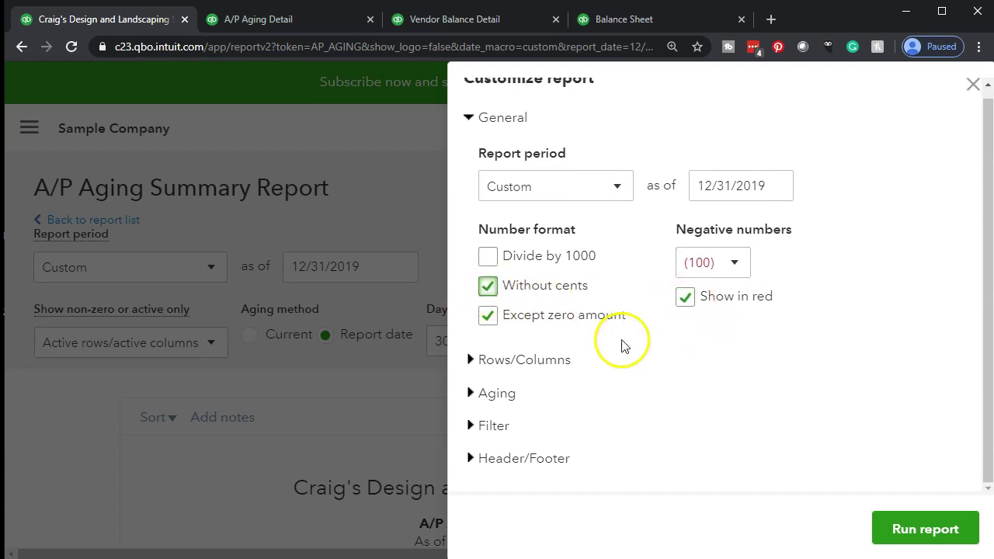
pyautogui.click(570, 459)
pyautogui.scroll(-3, 569, 460)
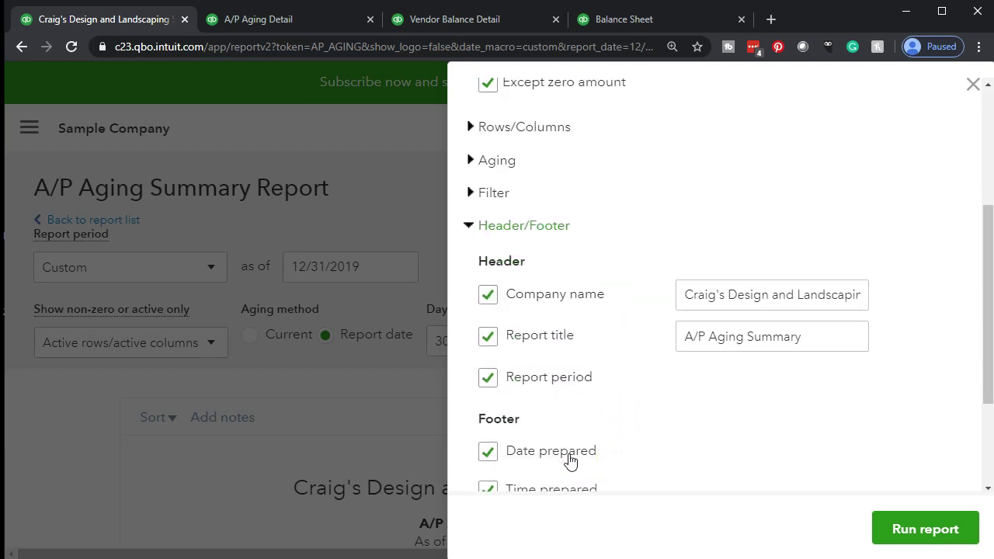
pyautogui.scroll(-2, 567, 435)
pyautogui.click(487, 297)
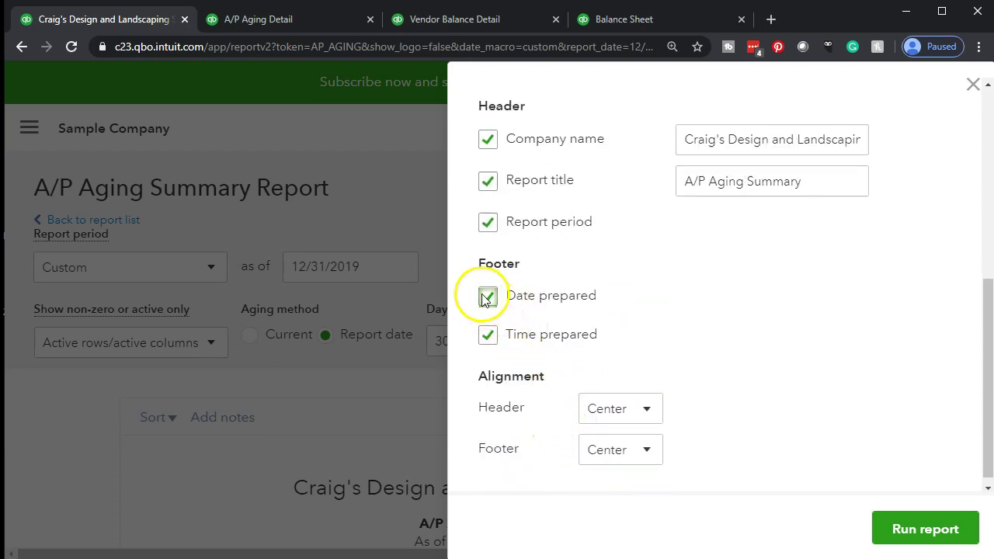
pyautogui.click(487, 340)
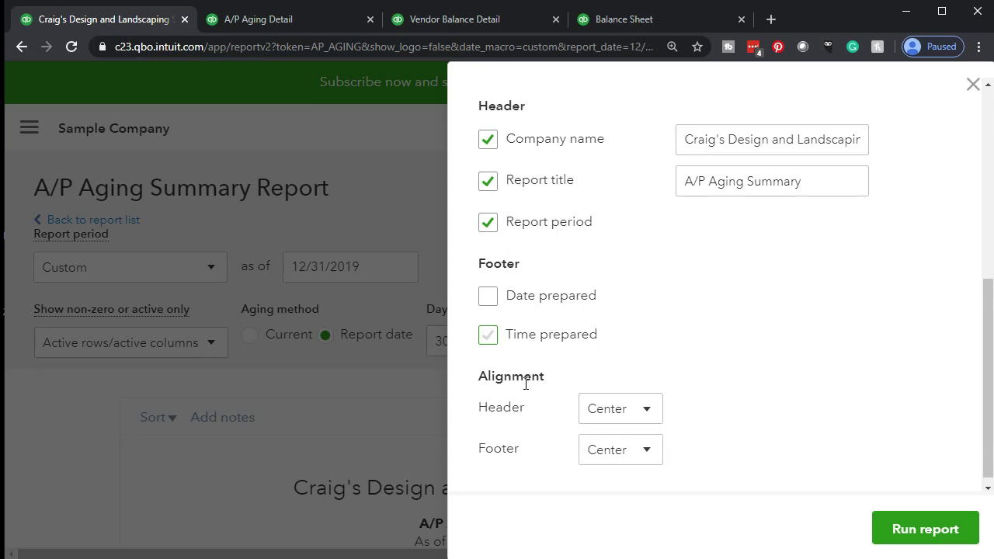
pyautogui.click(910, 525)
# - Review the customized A/P Aging Summary by vendor and aging period, and check the available export formats
pyautogui.scroll(-3, 869, 517)
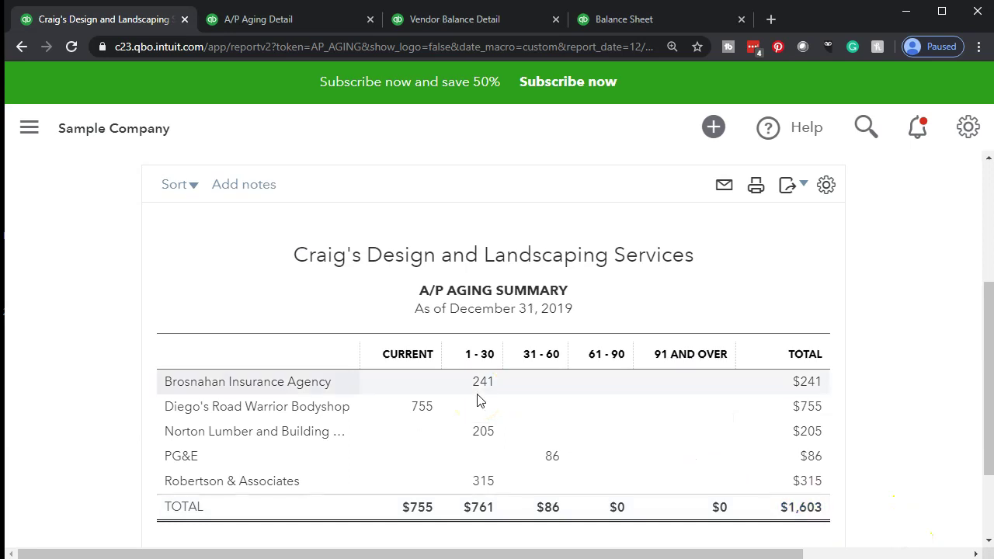
pyautogui.scroll(-1, 476, 399)
pyautogui.scroll(2, 466, 446)
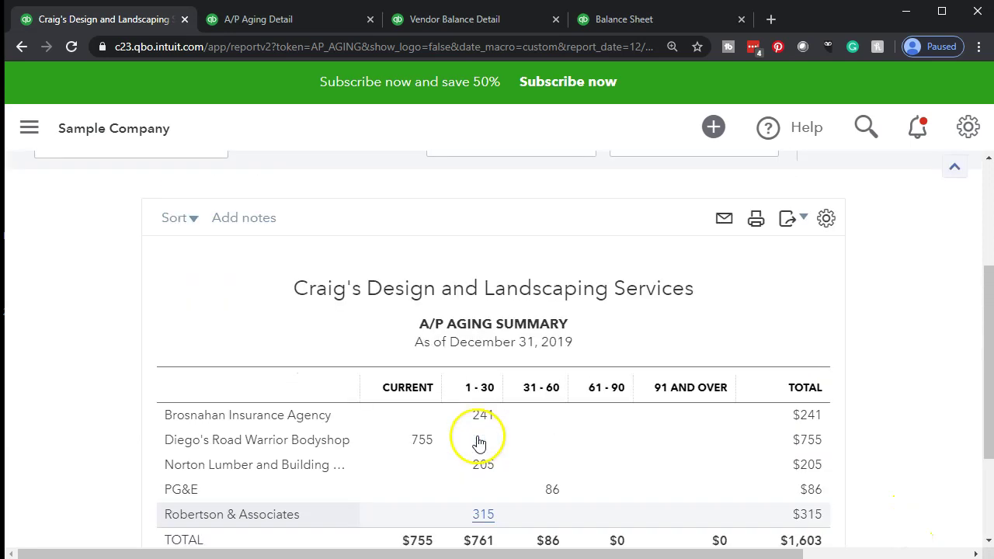
pyautogui.scroll(1, 479, 442)
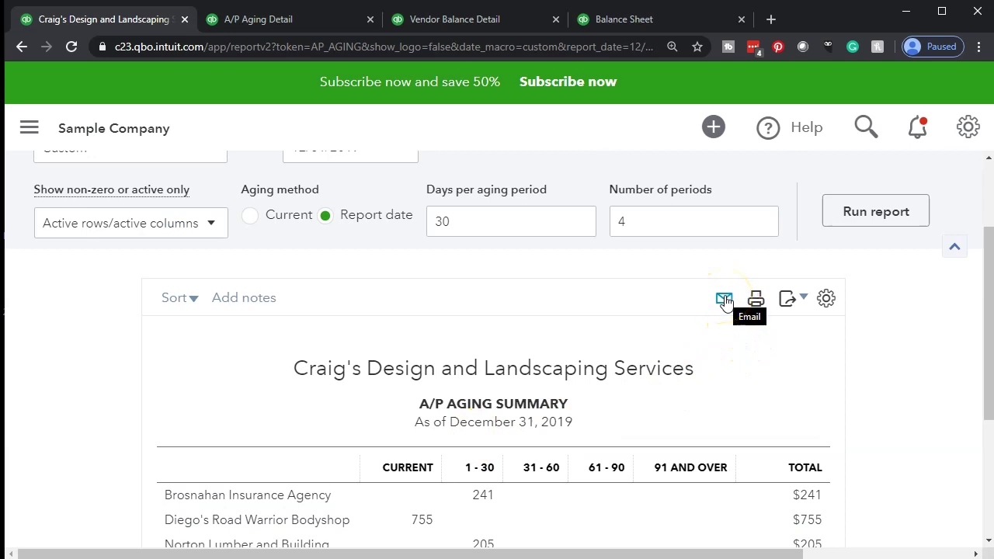
pyautogui.click(804, 300)
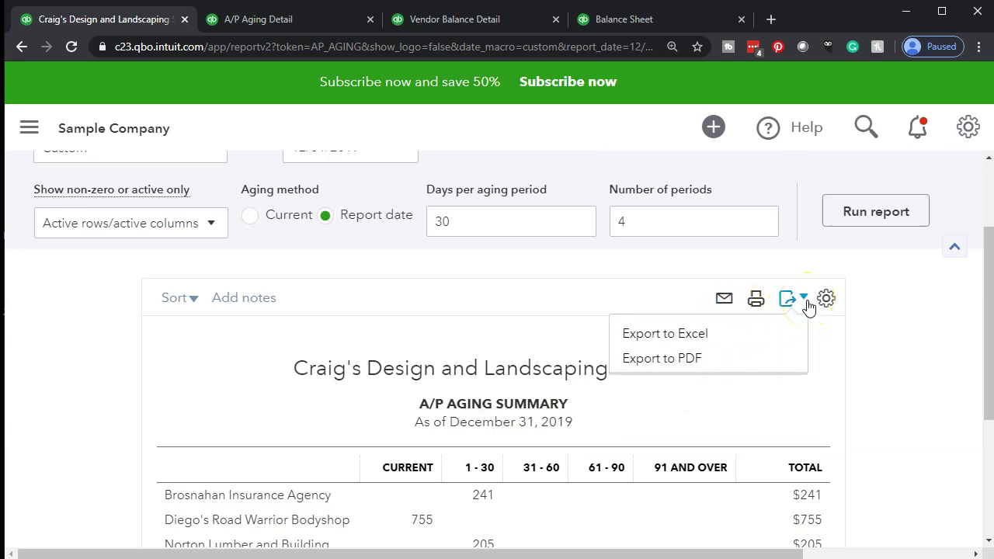
pyautogui.click(774, 357)
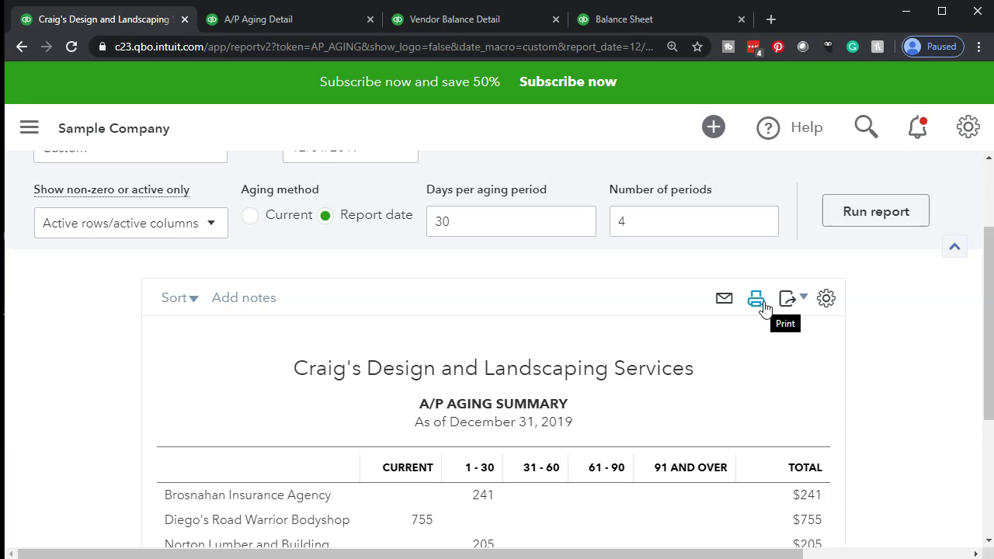
# - Print all pages of the A/P Aging Summary in portrait orientation to CutePDF Writer
pyautogui.click(756, 300)
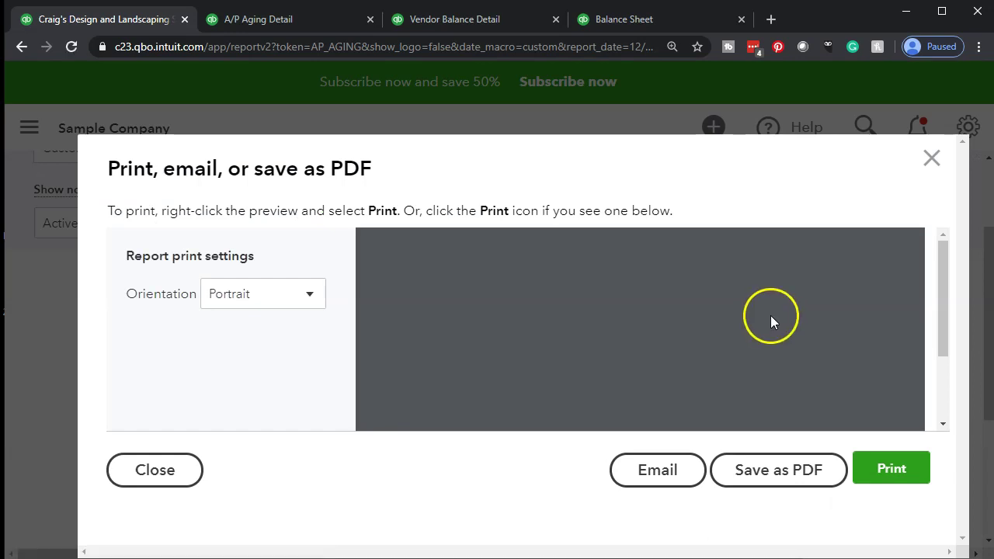
pyautogui.click(862, 481)
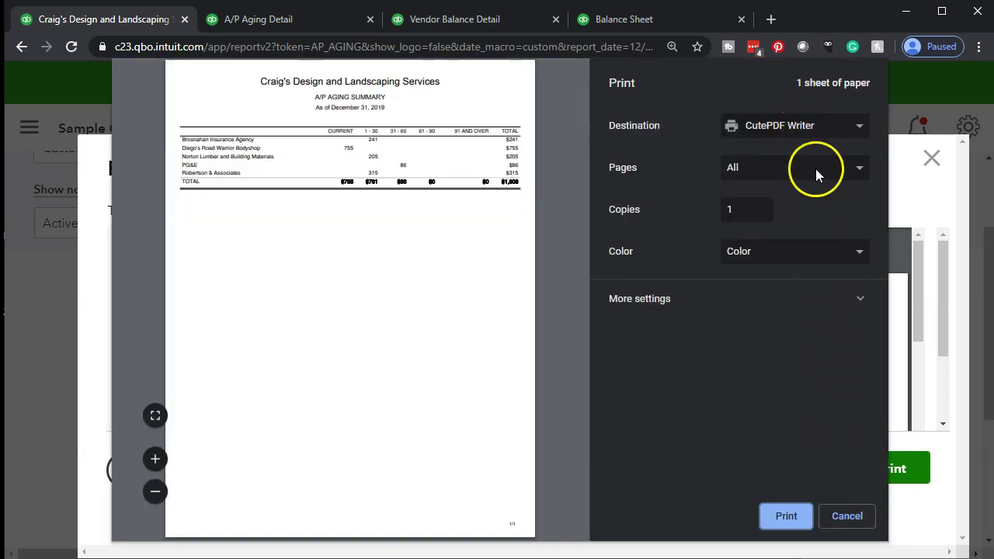
pyautogui.click(793, 515)
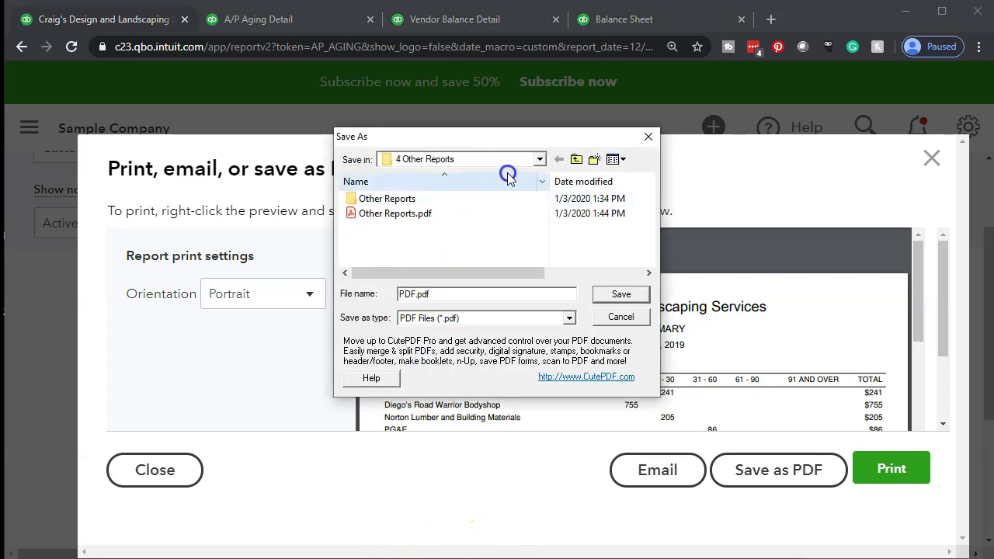
# - Save the printed report as AP Aging Summary.pdf in the Other Reports subfolder
pyautogui.doubleClick(427, 198)
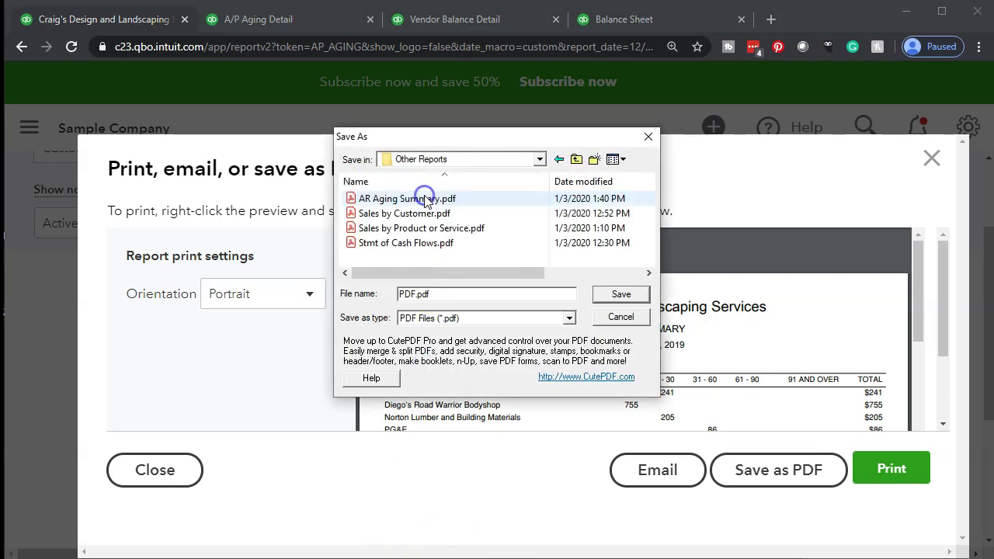
pyautogui.click(411, 295)
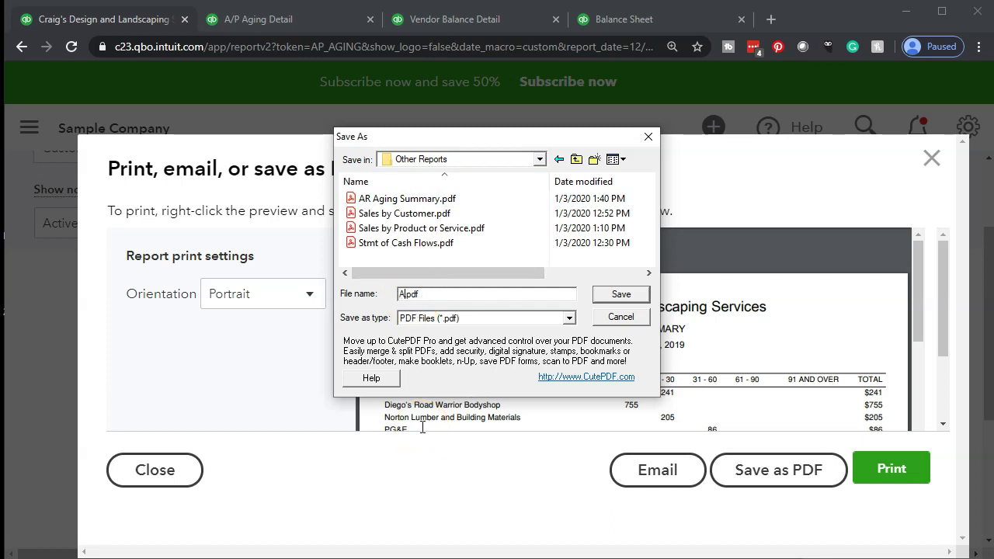
pyautogui.write('g Summary')
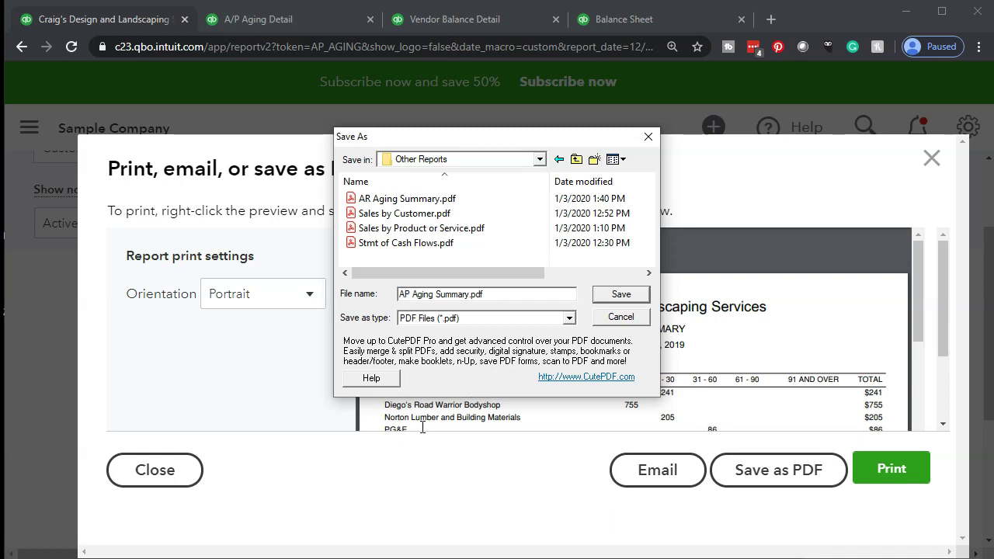
pyautogui.write('/')
pyautogui.press('BackSpace')
pyautogui.click(629, 300)
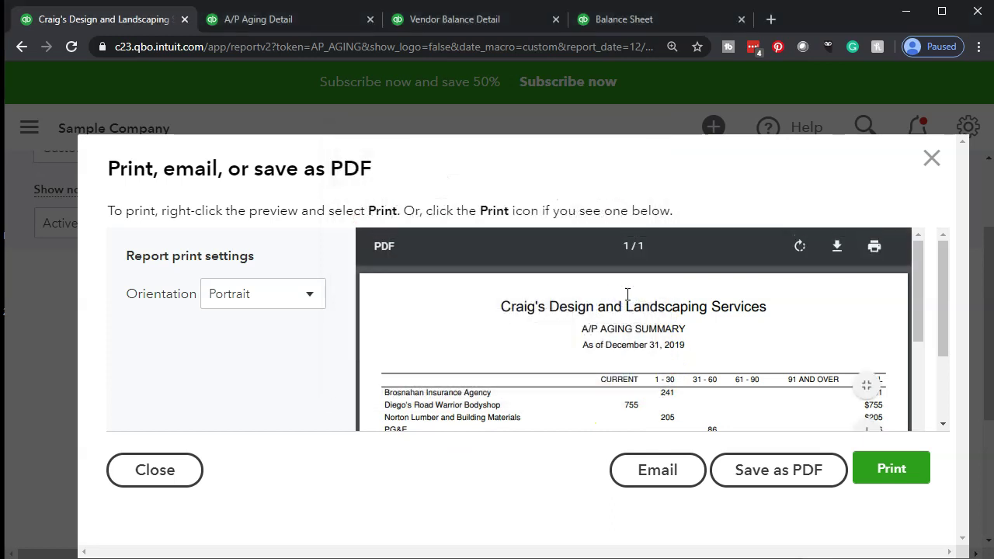
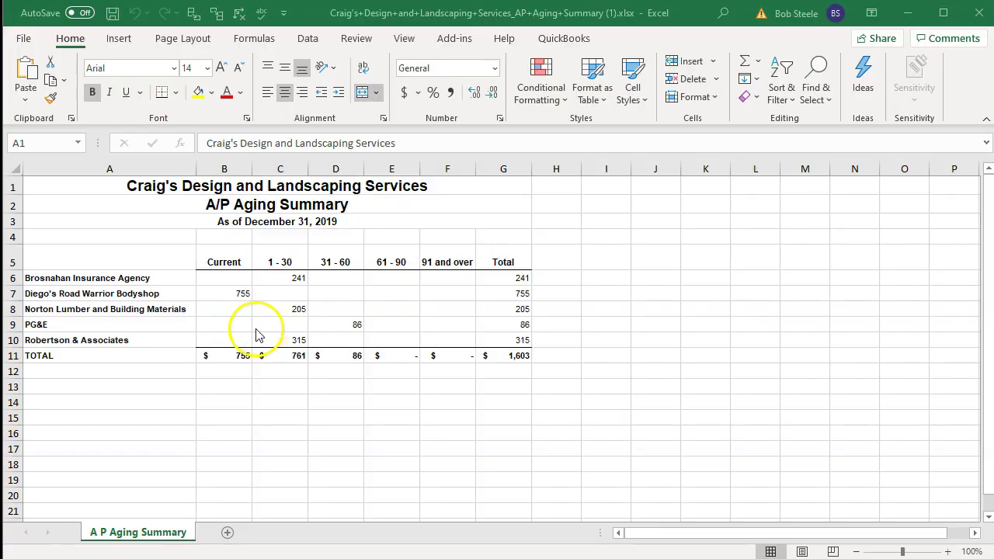
# - Check the A/P Aging Summary's page breaks and slightly narrow column A, keeping each vendor name on one line
pyautogui.click(802, 551)
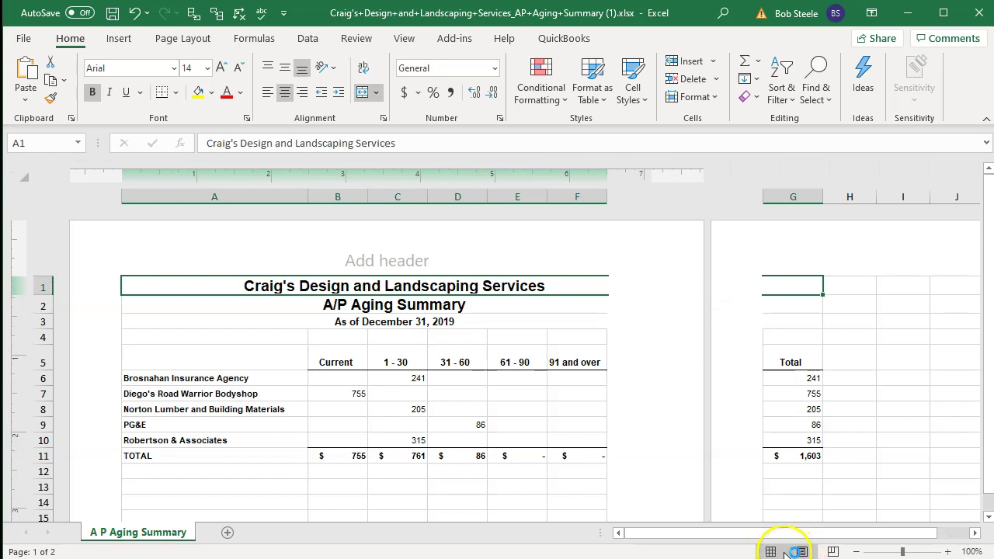
pyautogui.click(776, 552)
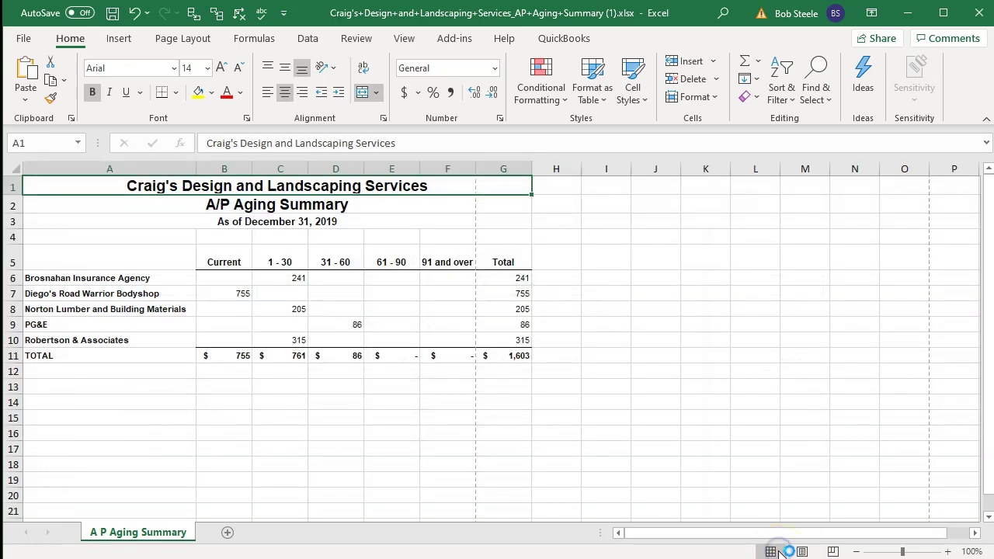
pyautogui.click(412, 406)
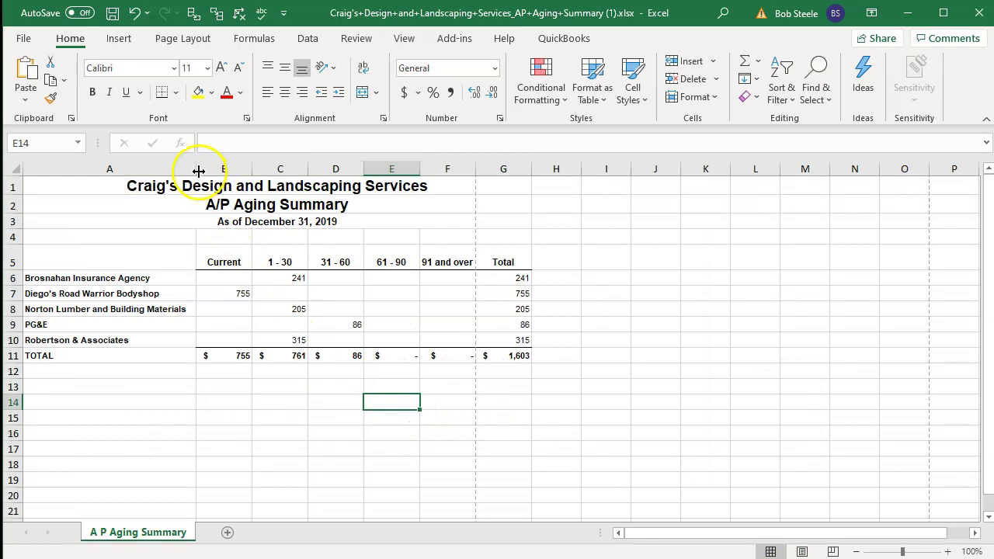
pyautogui.moveTo(198, 170); pyautogui.dragTo(184, 173)
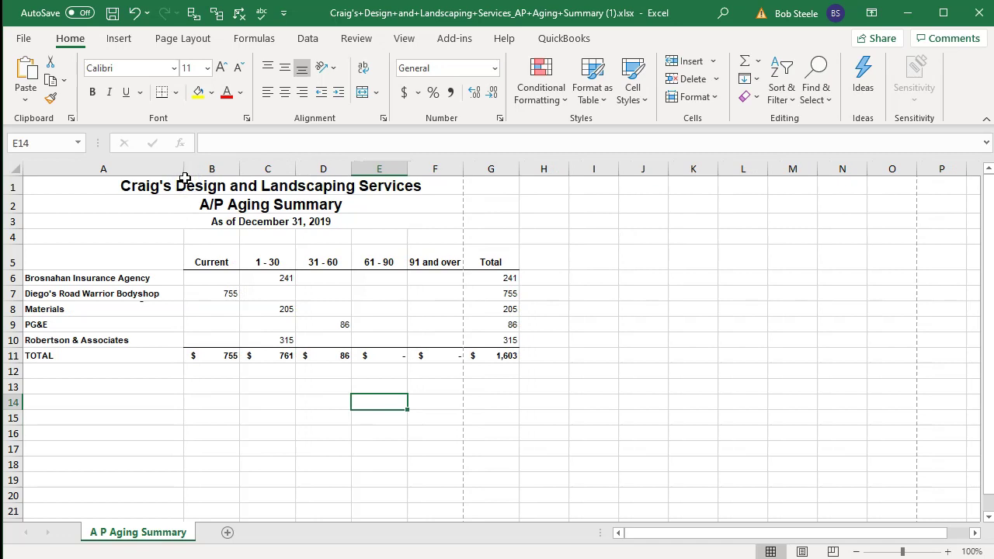
pyautogui.click(134, 13)
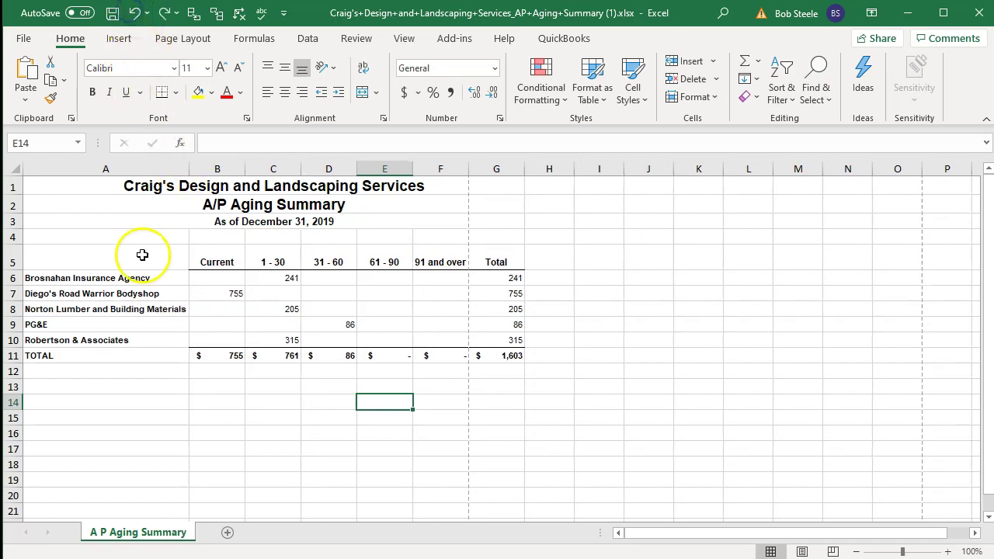
# - Narrow columns B through G equally so the whole aging summary fits on one page width
pyautogui.moveTo(204, 161); pyautogui.dragTo(466, 170)
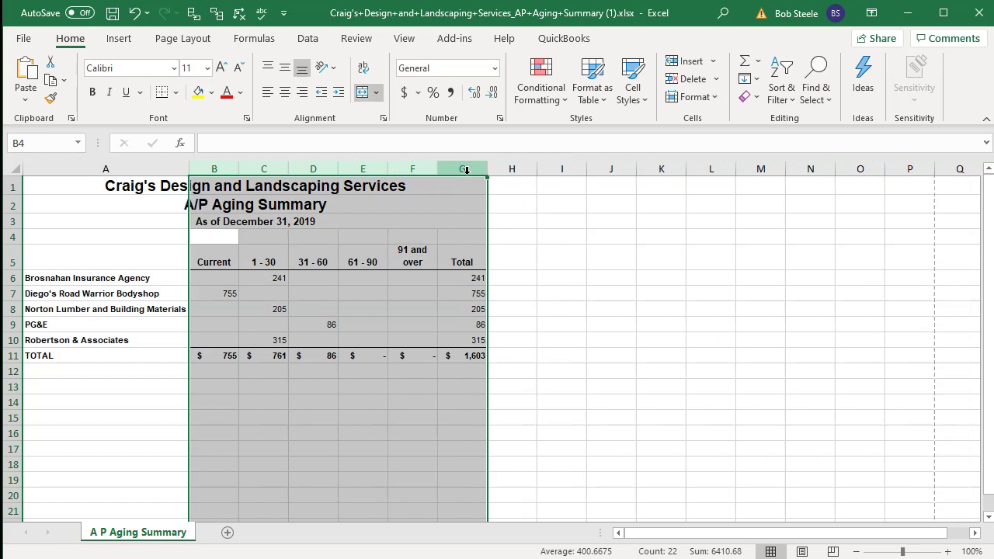
pyautogui.click(435, 444)
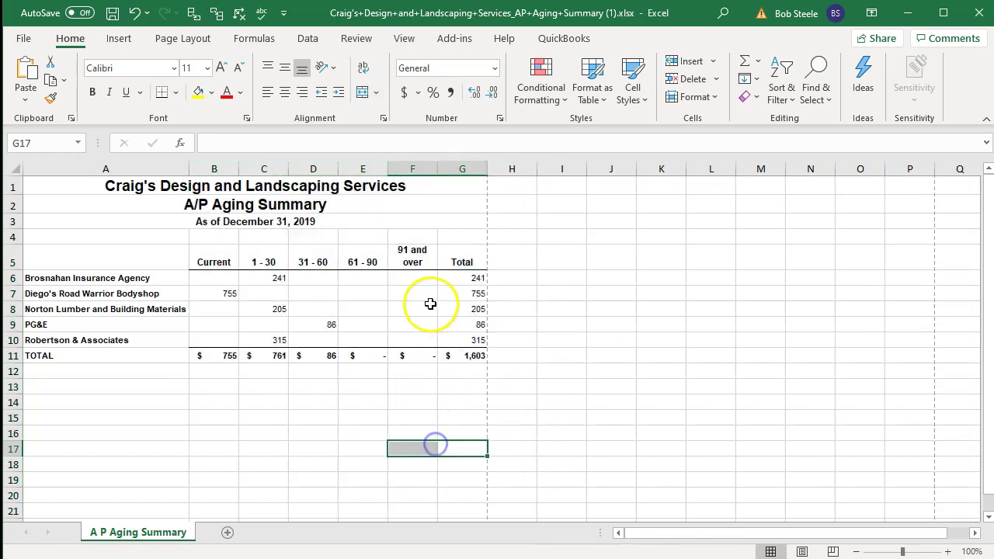
pyautogui.click(411, 260)
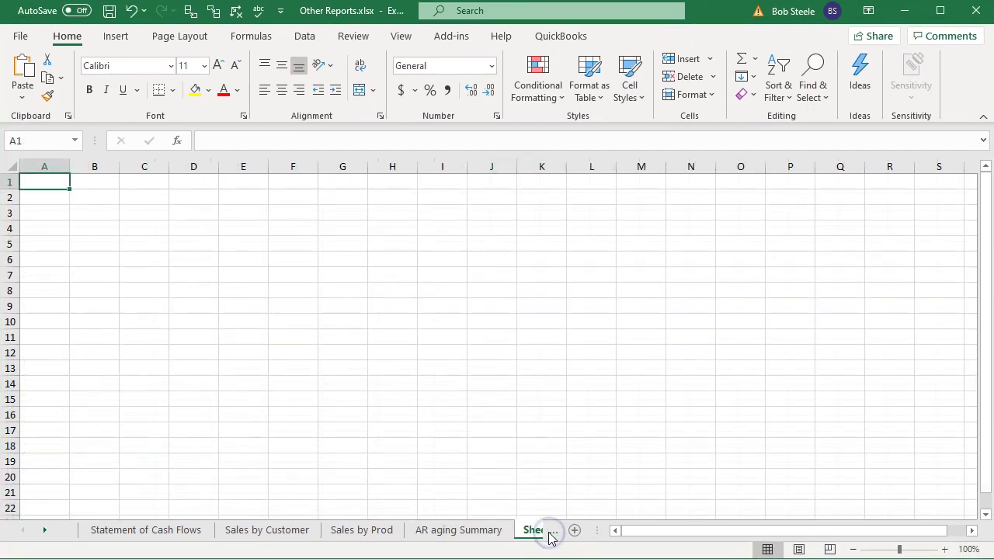
# - Copy the entire A P Aging Summary worksheet from the exported Craig's Design and Landscaping Services workbook
pyautogui.moveTo(510, 555)
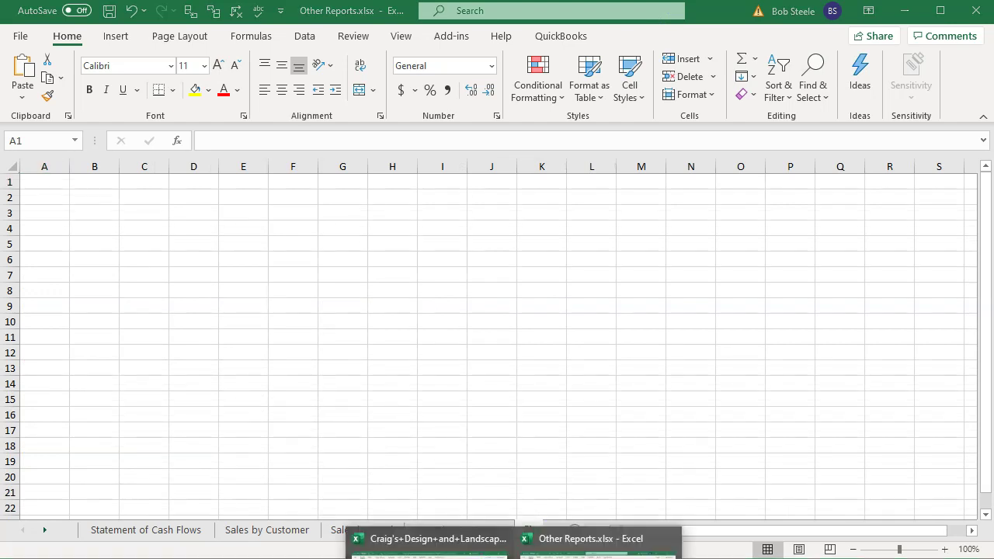
pyautogui.click(420, 537)
pyautogui.click(326, 444)
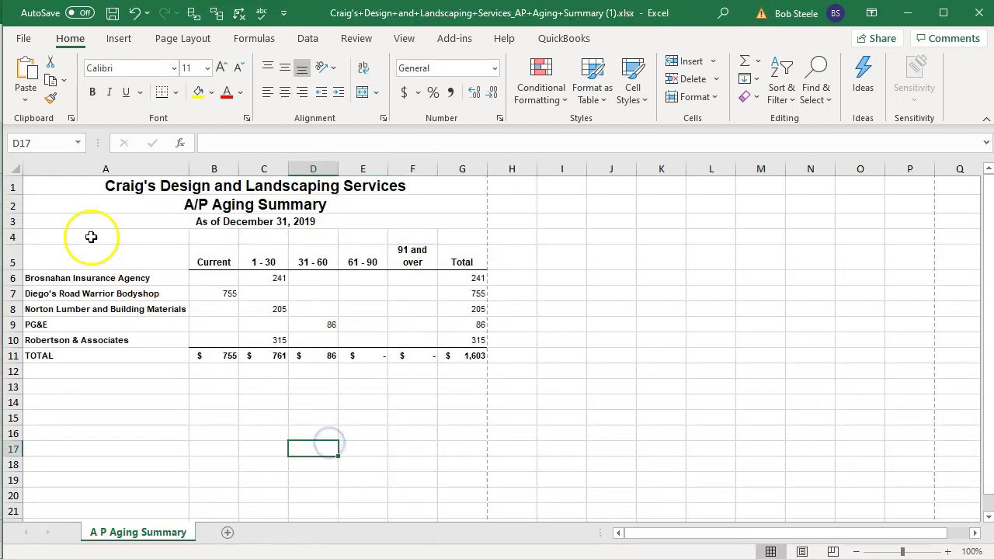
pyautogui.click(11, 167)
pyautogui.click(349, 298)
pyautogui.click(700, 307)
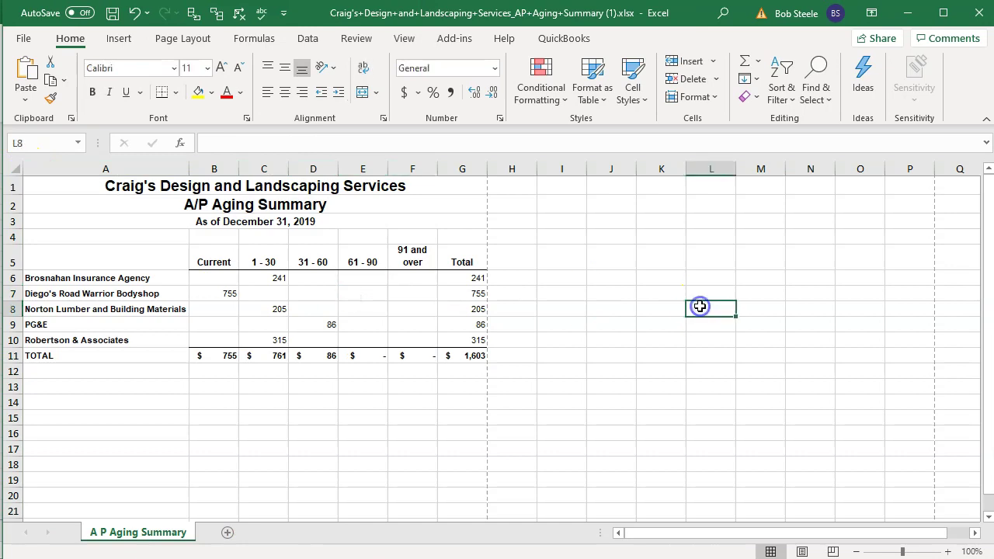
pyautogui.hotkey('ctrl', 'a')
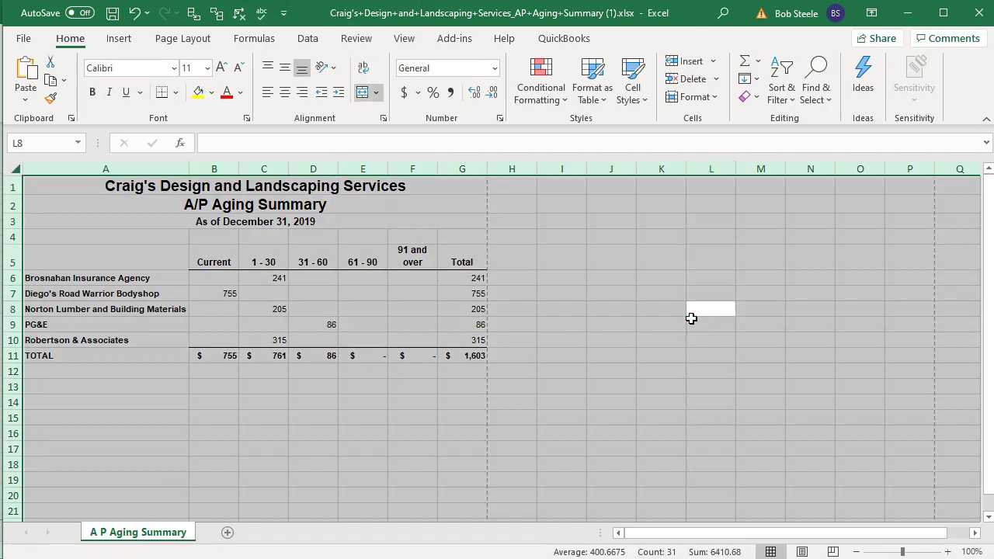
pyautogui.rightClick(111, 224)
pyautogui.click(145, 257)
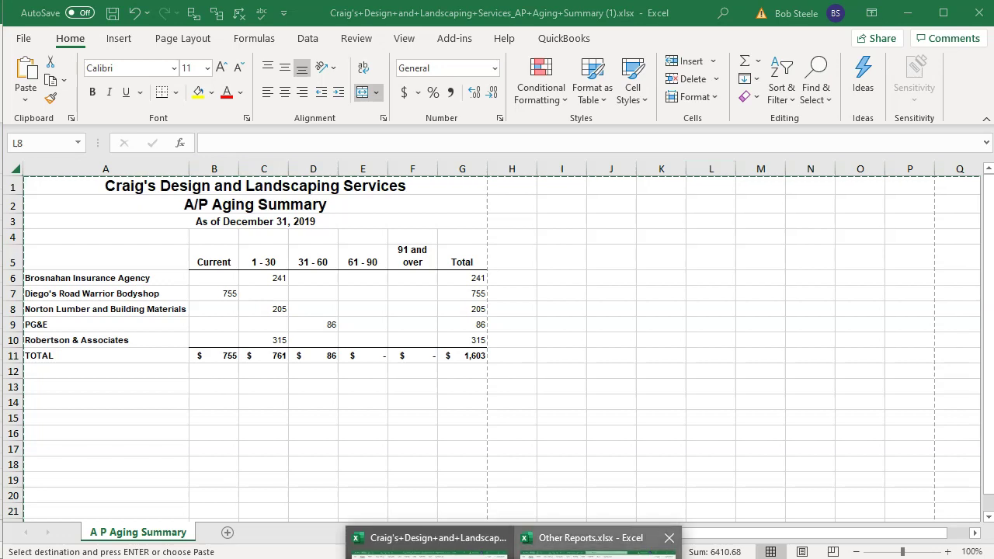
# - Switch to Other Reports.xlsx and paste the copied worksheet with its formatting at cell A1 of the blank sheet
pyautogui.click(588, 539)
pyautogui.click(341, 382)
pyautogui.click(48, 180)
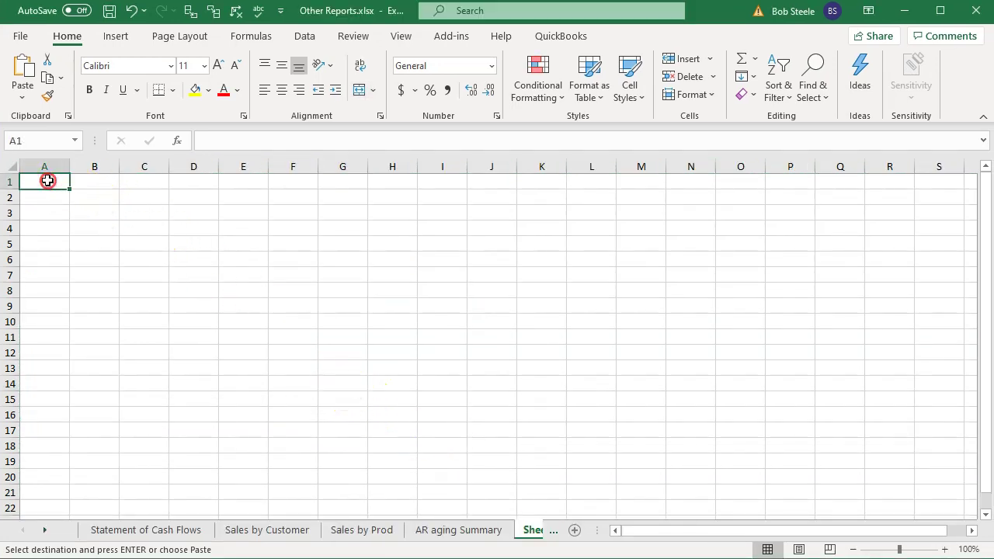
pyautogui.rightClick(47, 180)
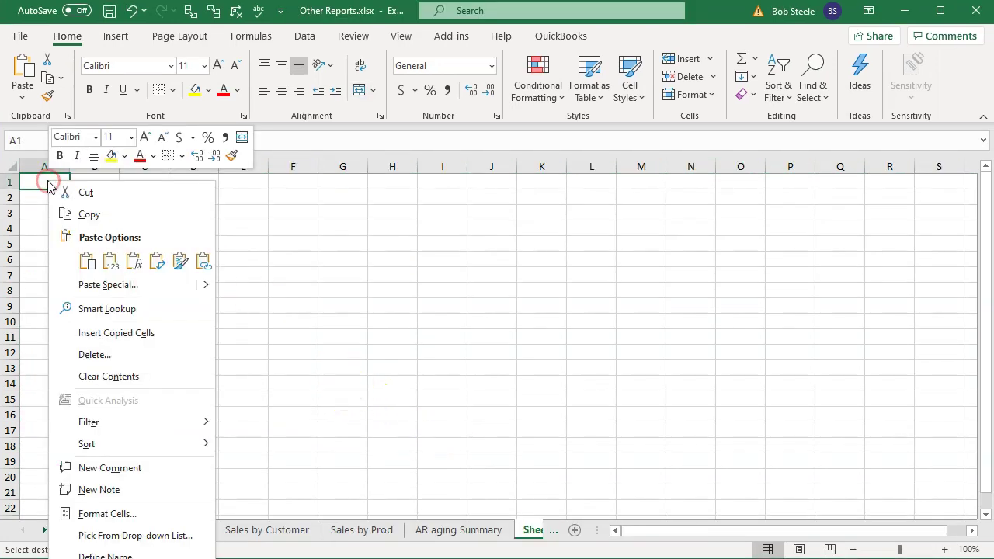
pyautogui.click(85, 262)
pyautogui.click(310, 407)
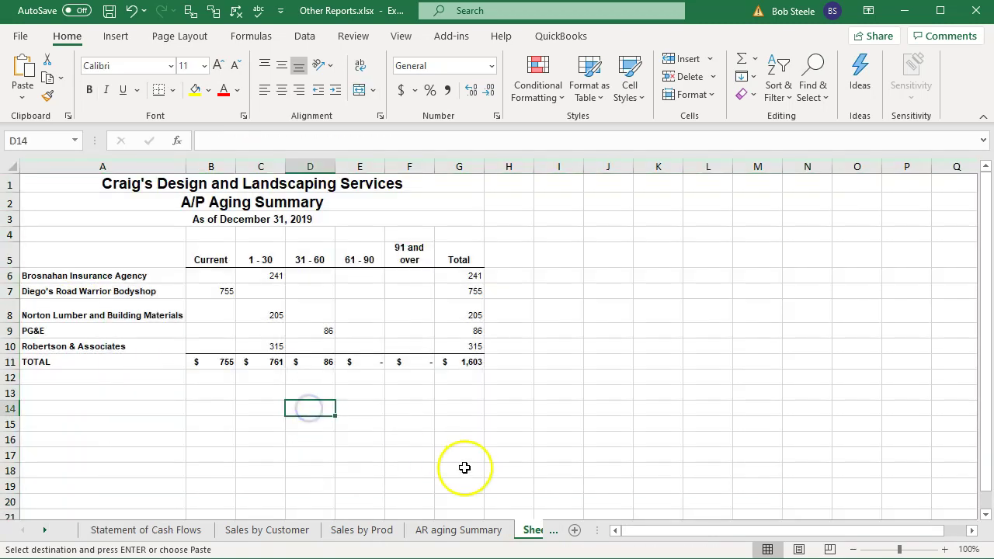
# - Rename Sheet1 as AP Aging and save the Other Reports workbook
pyautogui.click(47, 529)
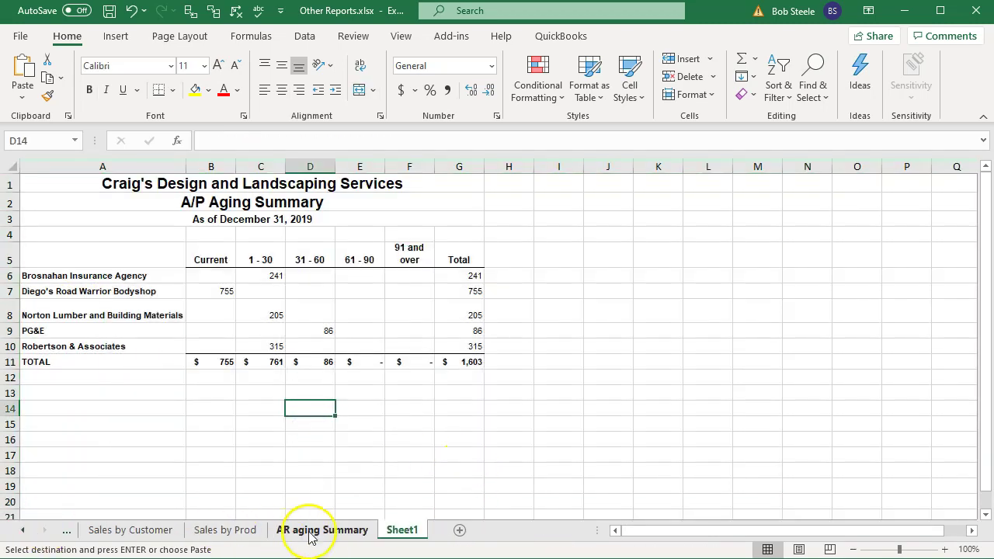
pyautogui.doubleClick(416, 529)
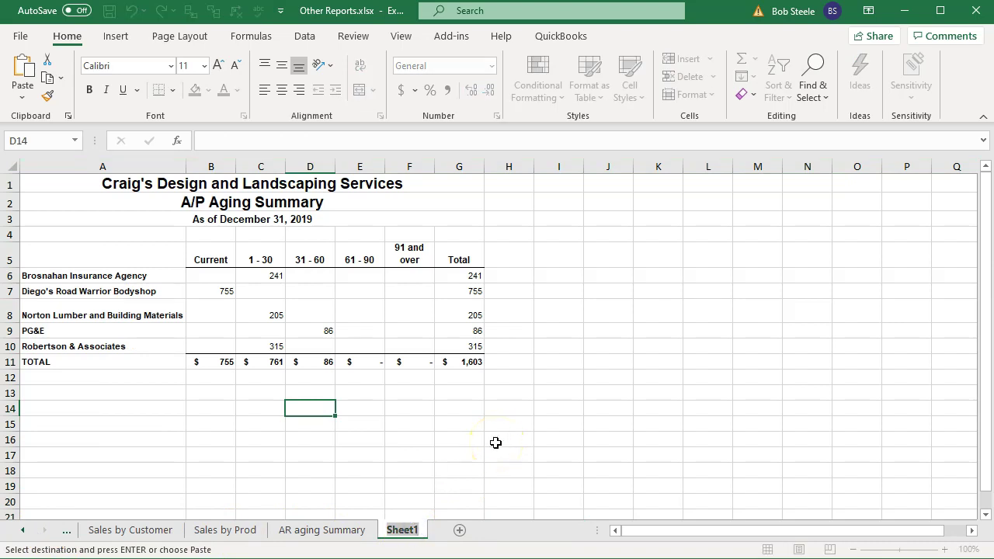
pyautogui.write('P Aging')
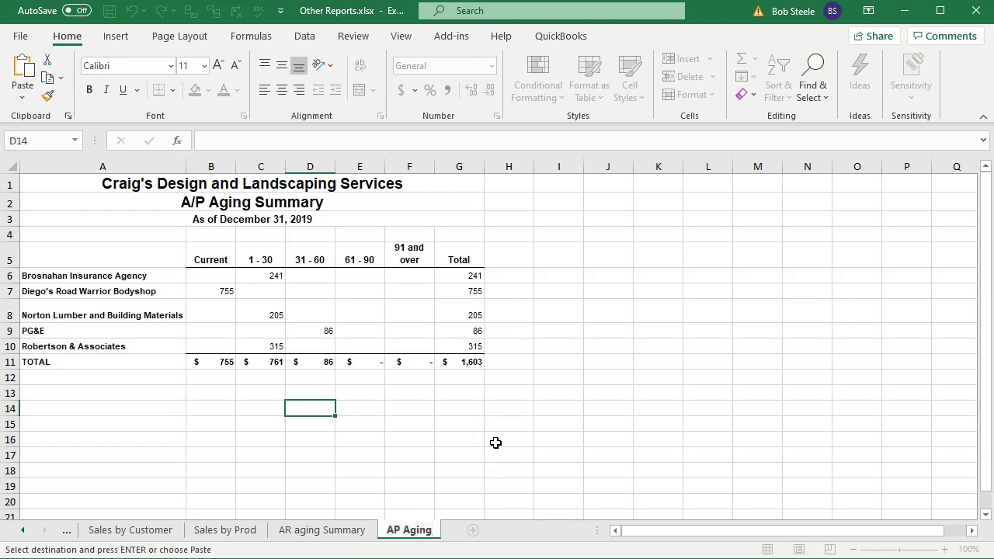
pyautogui.click(495, 442)
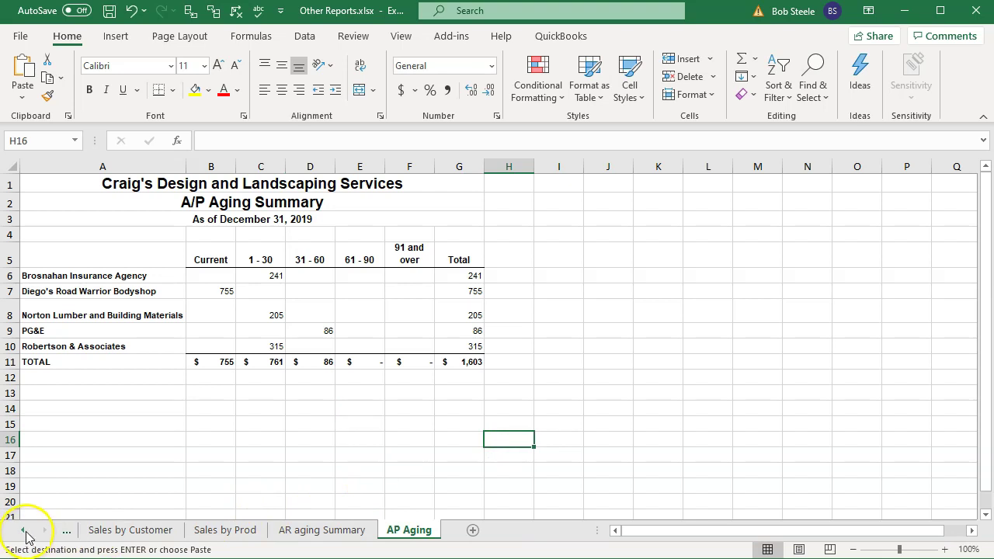
pyautogui.click(24, 531)
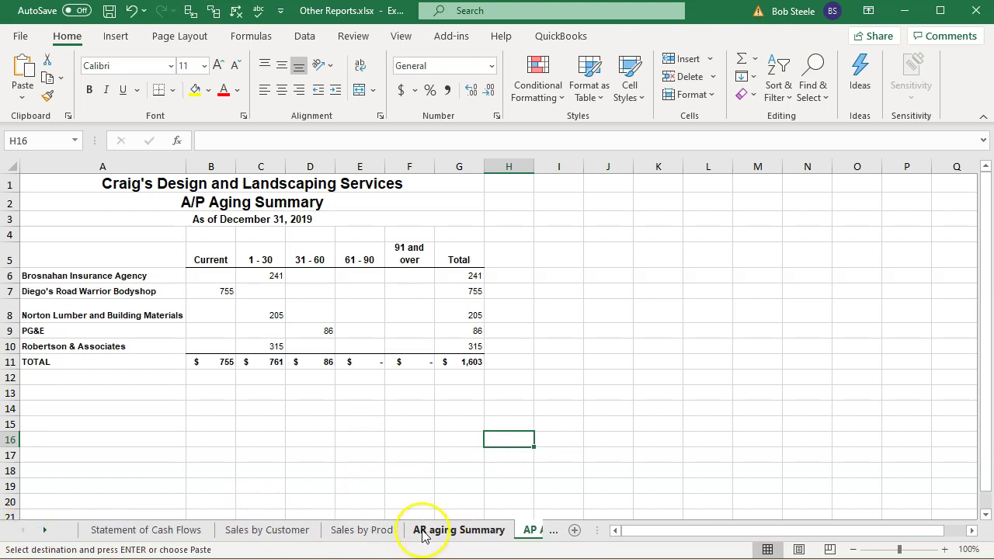
pyautogui.click(110, 11)
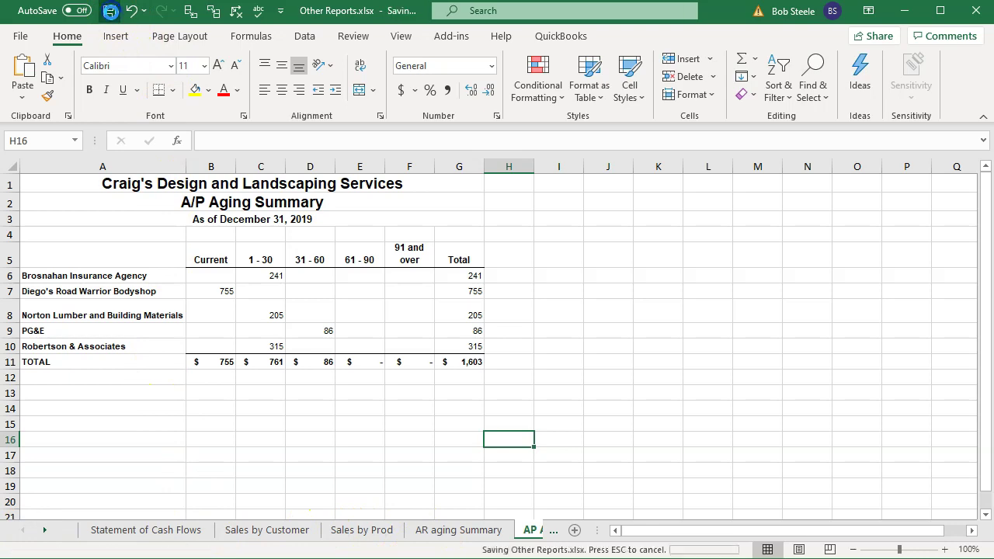
# - Set the print range to the entire workbook, preview its pages, and print it to CutePDF Writer
pyautogui.click(22, 38)
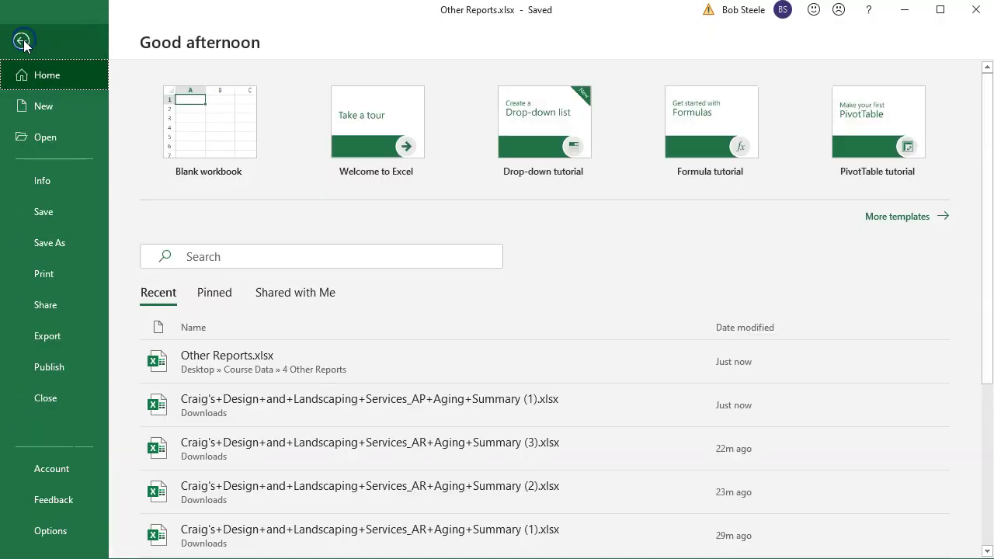
pyautogui.click(69, 268)
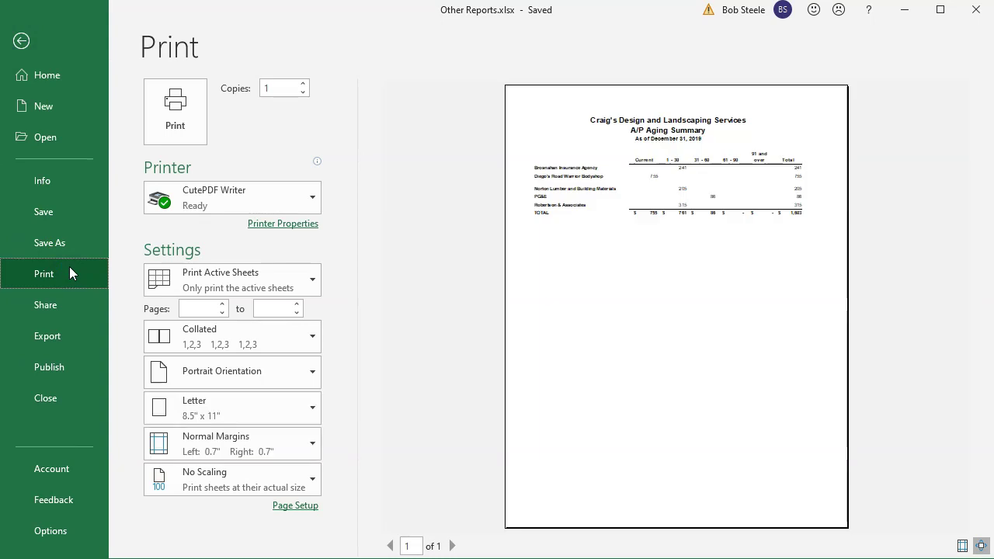
pyautogui.click(296, 285)
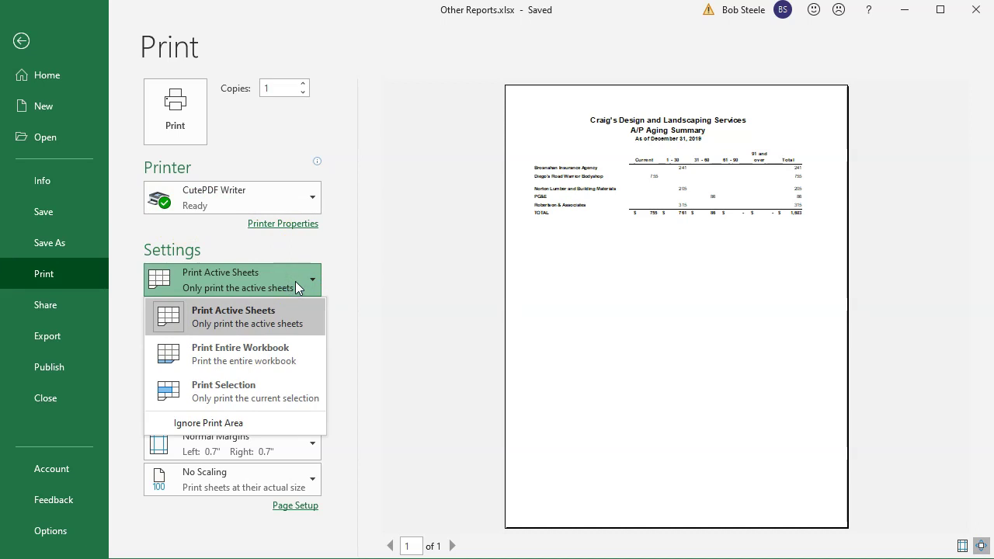
pyautogui.click(284, 356)
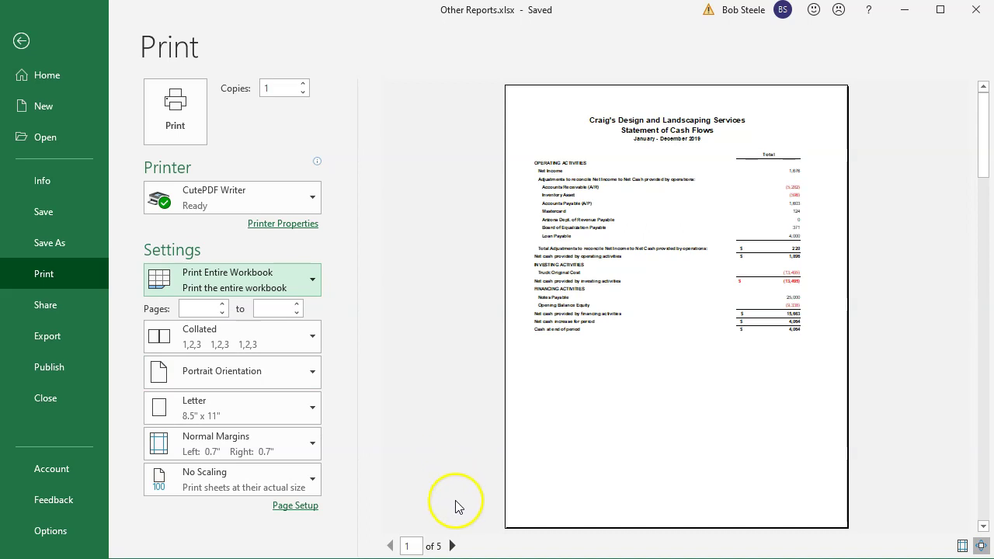
pyautogui.click(451, 546)
pyautogui.click(452, 546)
pyautogui.click(452, 546)
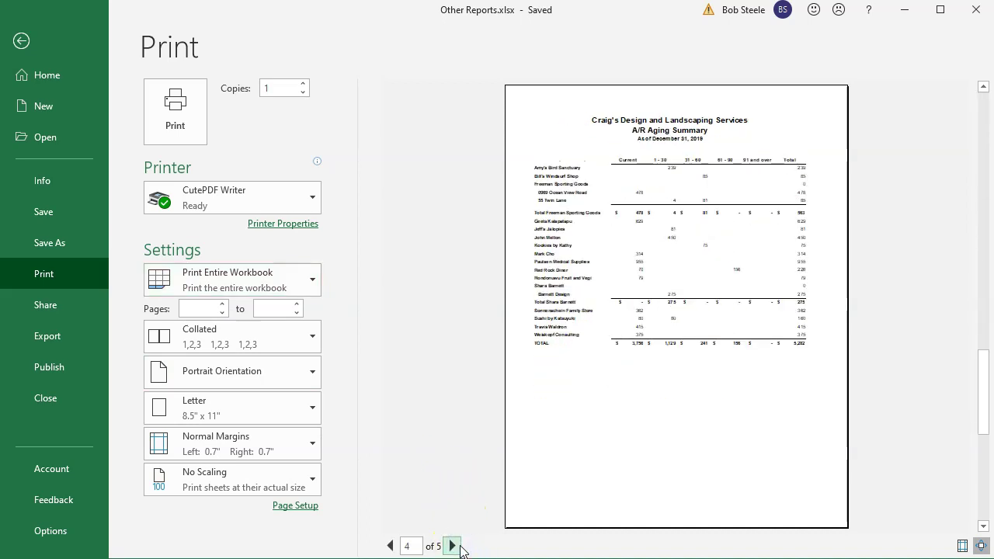
pyautogui.click(172, 147)
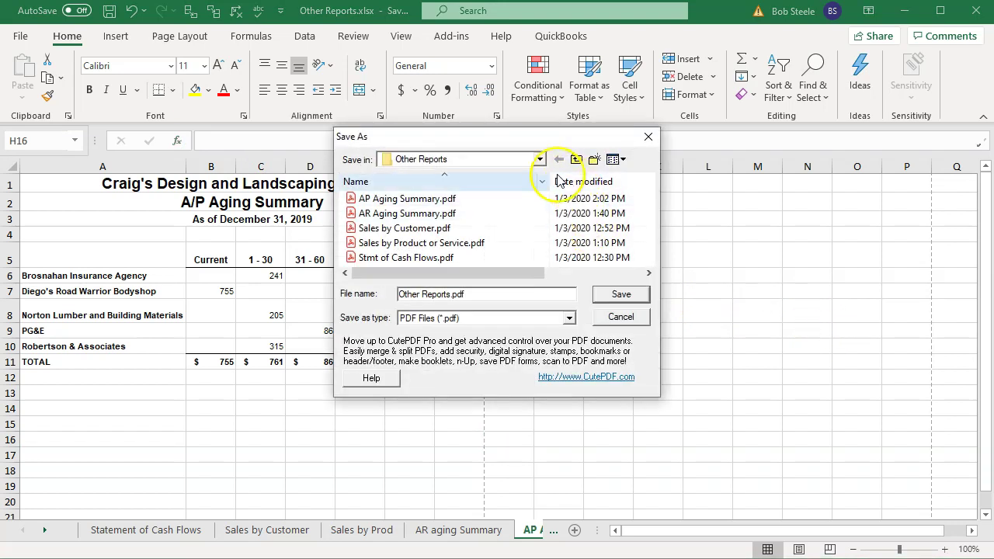
# - Save the combined PDF as Other Reports.pdf in the 4 Other Reports folder, replacing the existing file
pyautogui.click(539, 161)
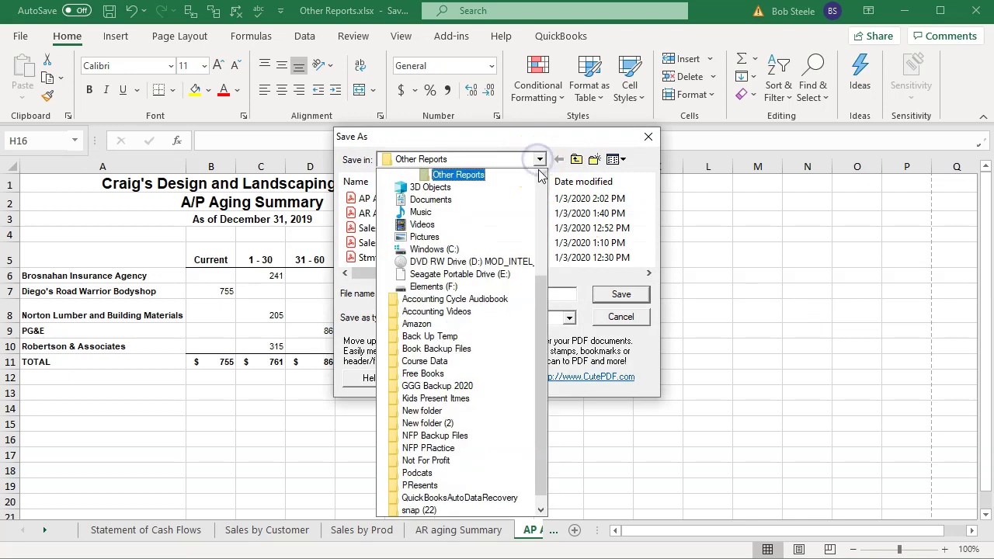
pyautogui.click(540, 172)
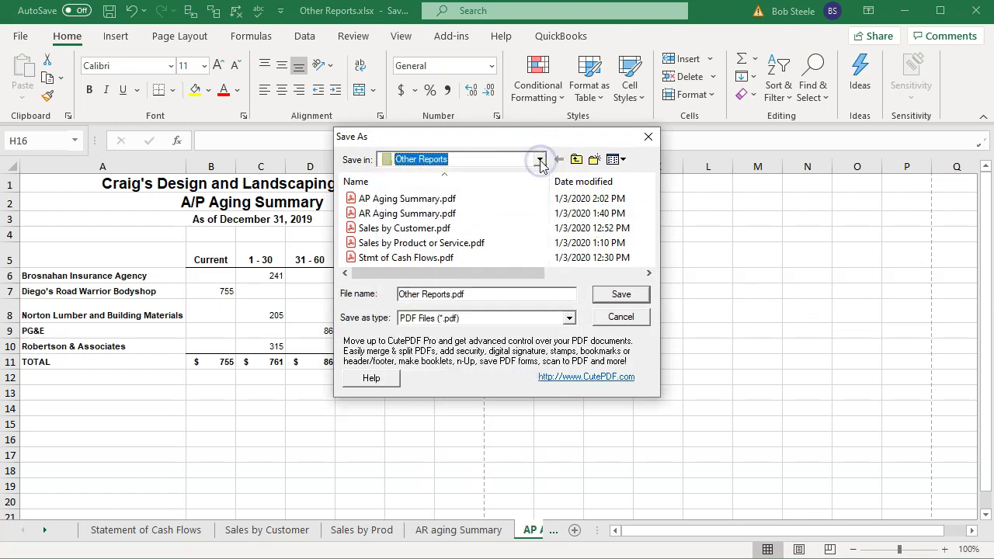
pyautogui.click(540, 161)
pyautogui.click(541, 176)
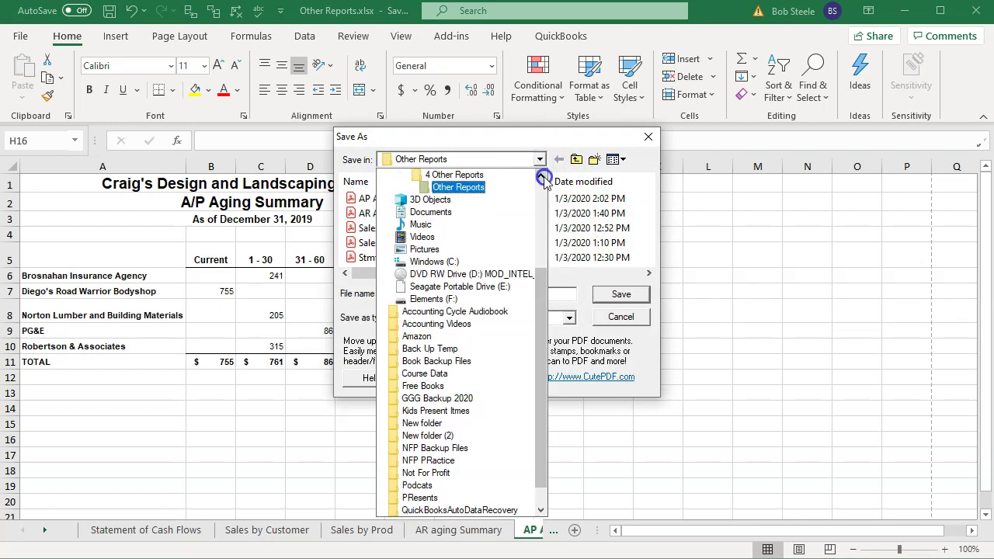
pyautogui.click(465, 176)
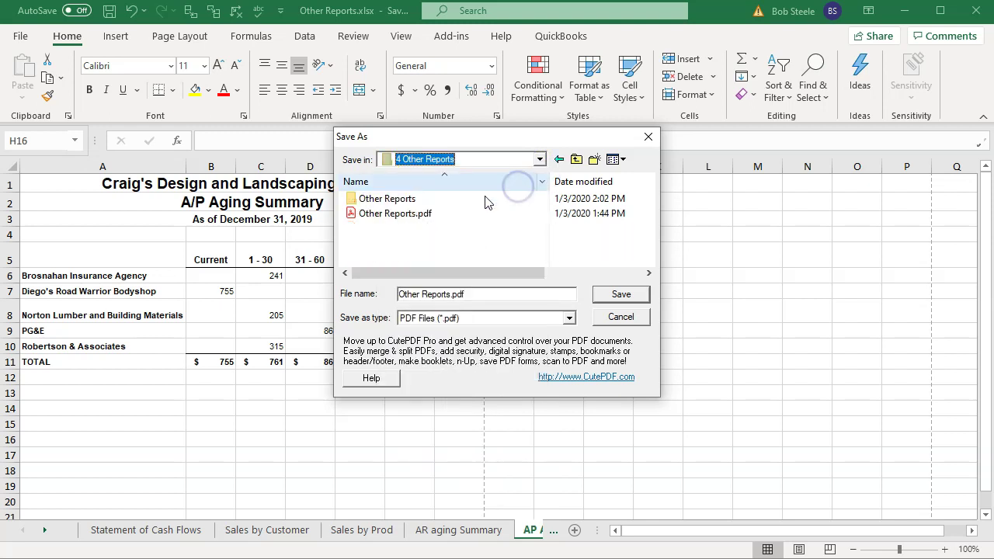
pyautogui.click(378, 220)
pyautogui.click(378, 222)
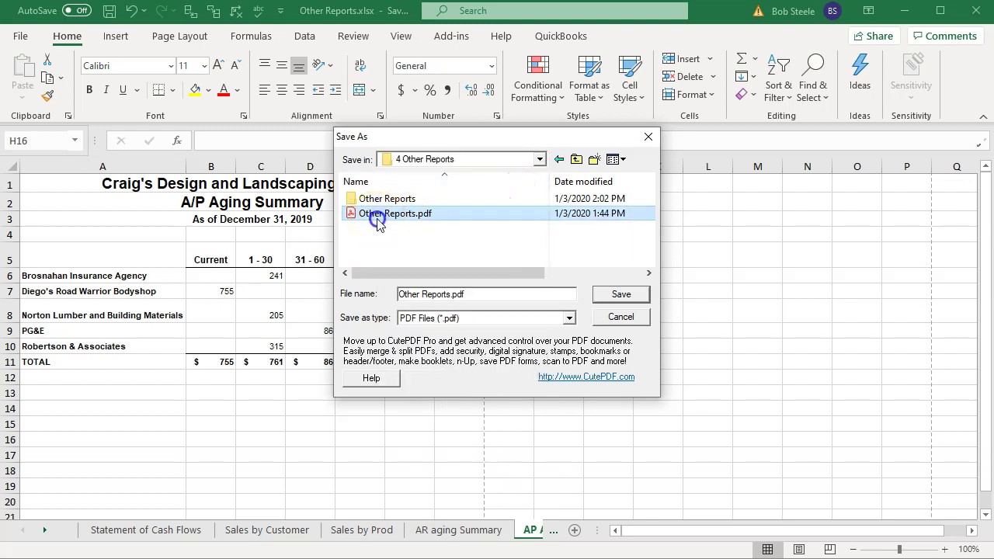
pyautogui.click(601, 293)
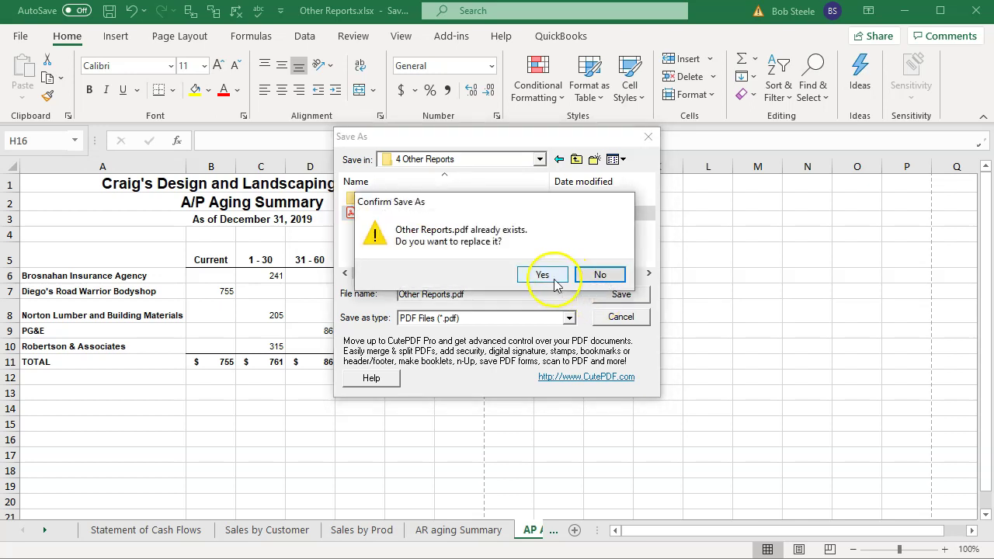
pyautogui.click(553, 283)
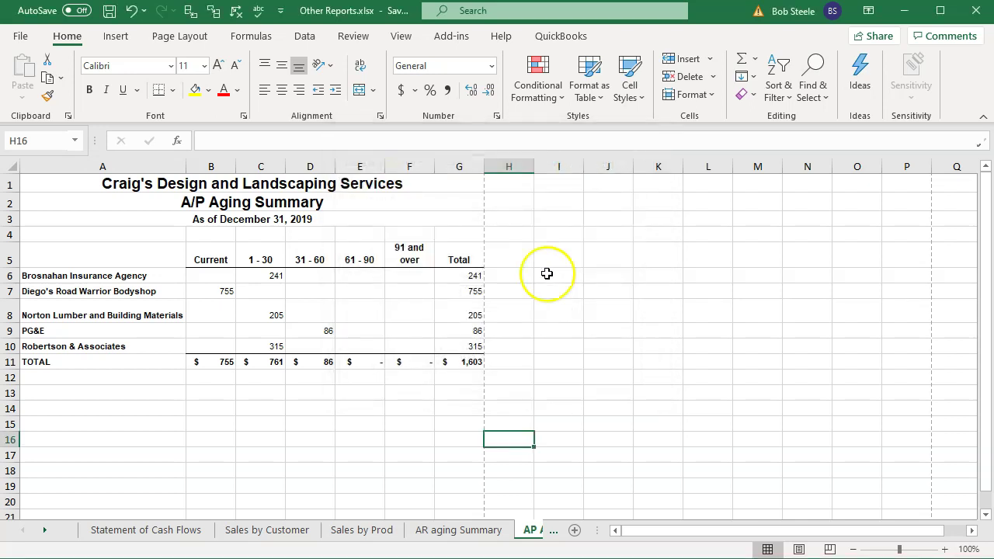
# - Close the Other Reports workbook and the exported AP Aging Summary workbook, discarding changes to the exported one
pyautogui.click(975, 11)
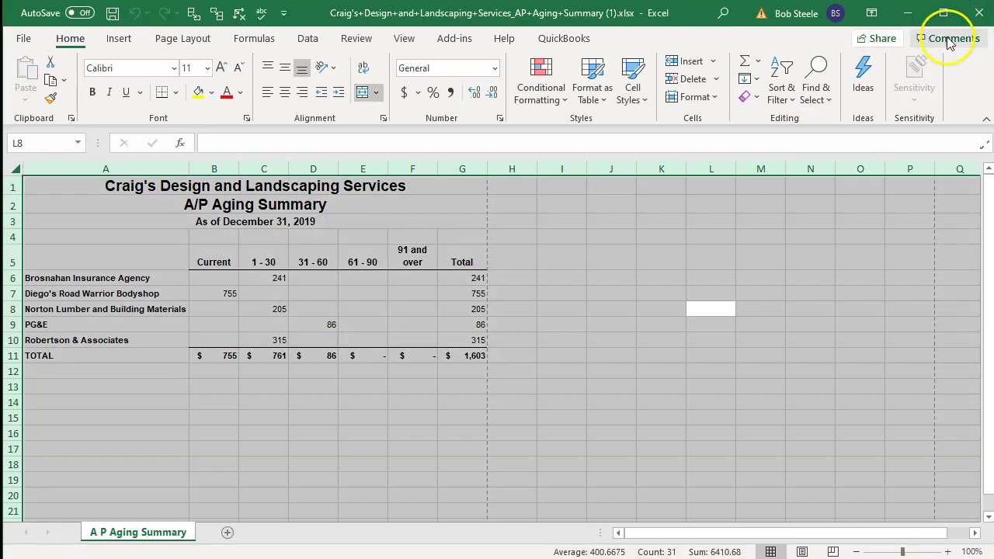
pyautogui.click(978, 13)
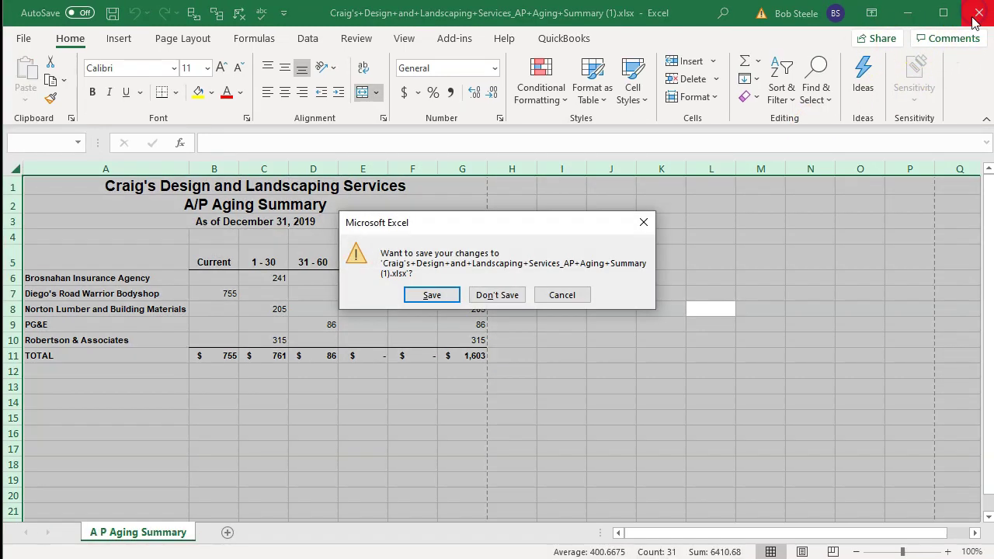
pyautogui.click(513, 296)
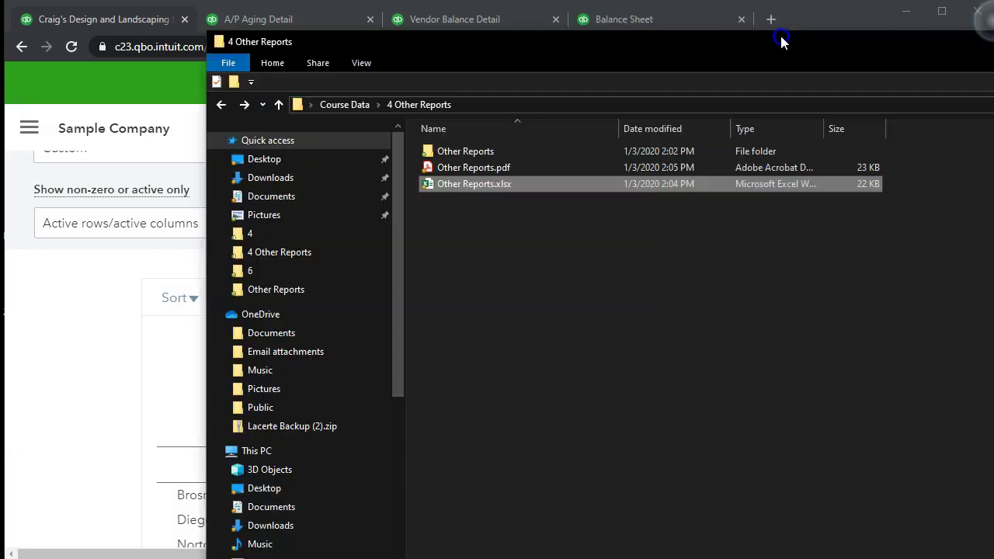
# - In File Explorer, check the PDFs in the Other Reports subfolder and return to the 4 Other Reports folder
pyautogui.moveTo(781, 40); pyautogui.dragTo(569, 14)
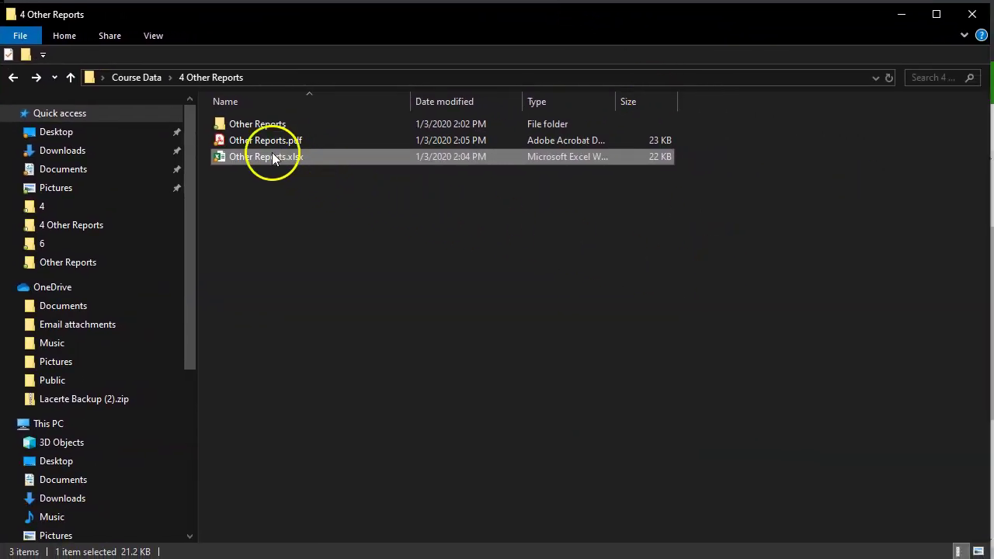
pyautogui.doubleClick(243, 125)
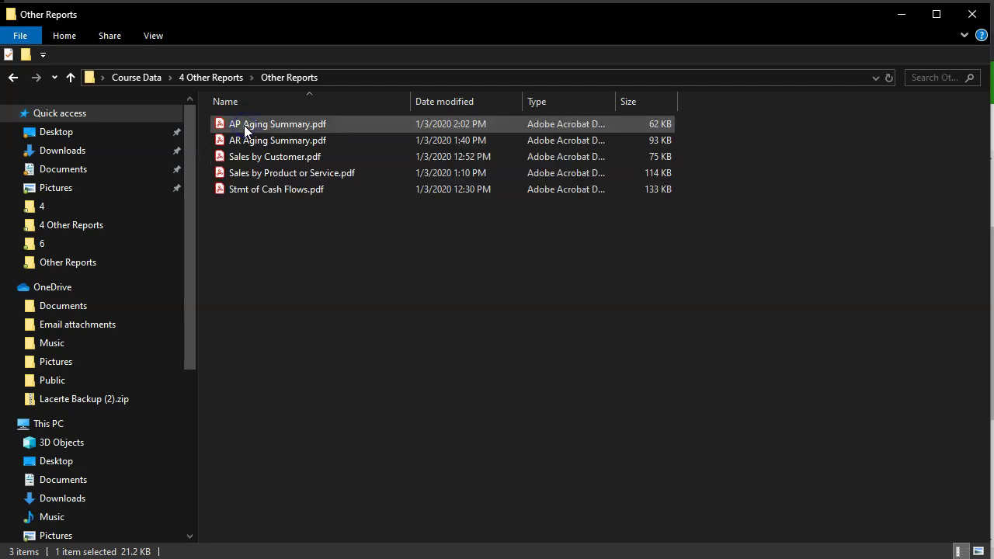
pyautogui.click(14, 77)
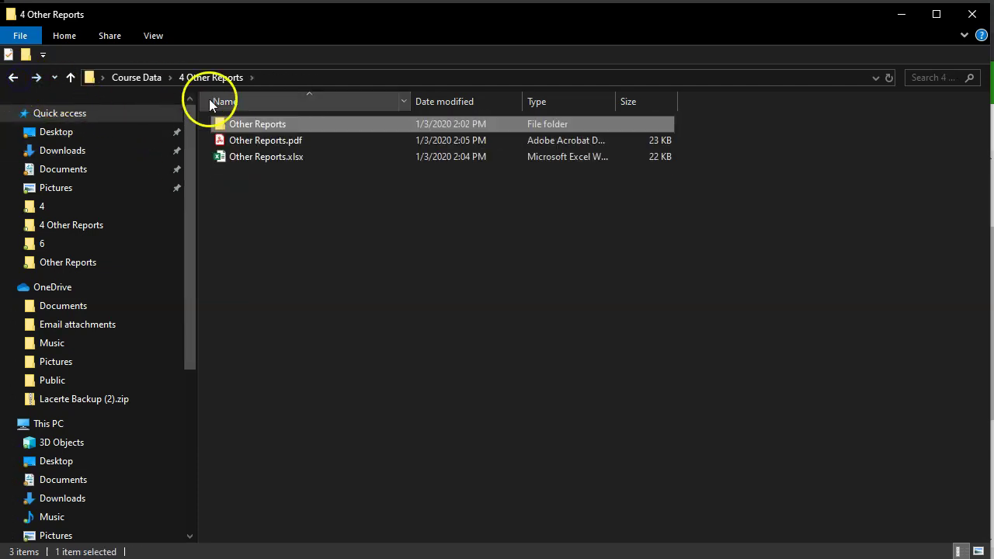
# - Compress the Other Reports subfolder into Other Reports.zip within the 4 Other Reports folder
pyautogui.rightClick(248, 124)
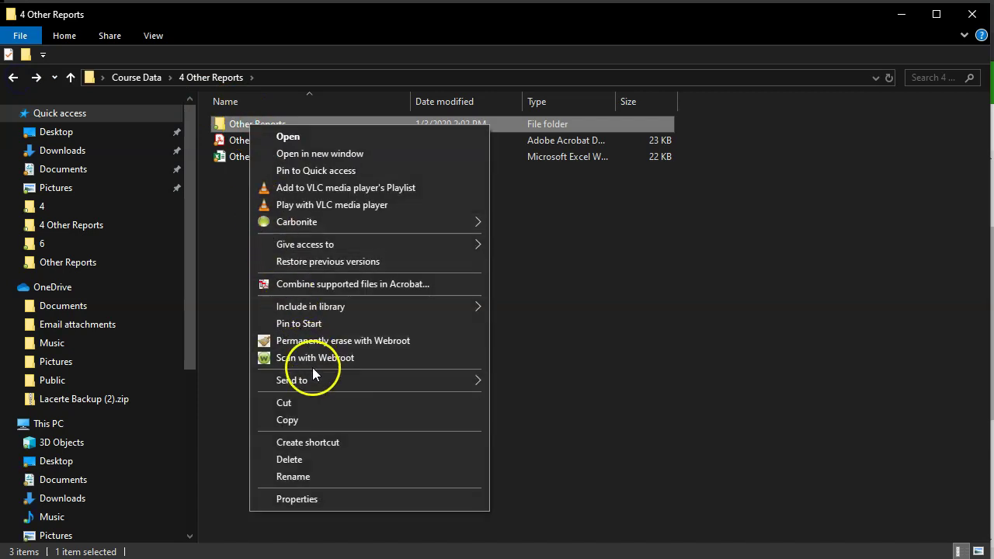
pyautogui.moveTo(470, 386)
pyautogui.click(514, 399)
pyautogui.press('Return')
pyautogui.click(284, 242)
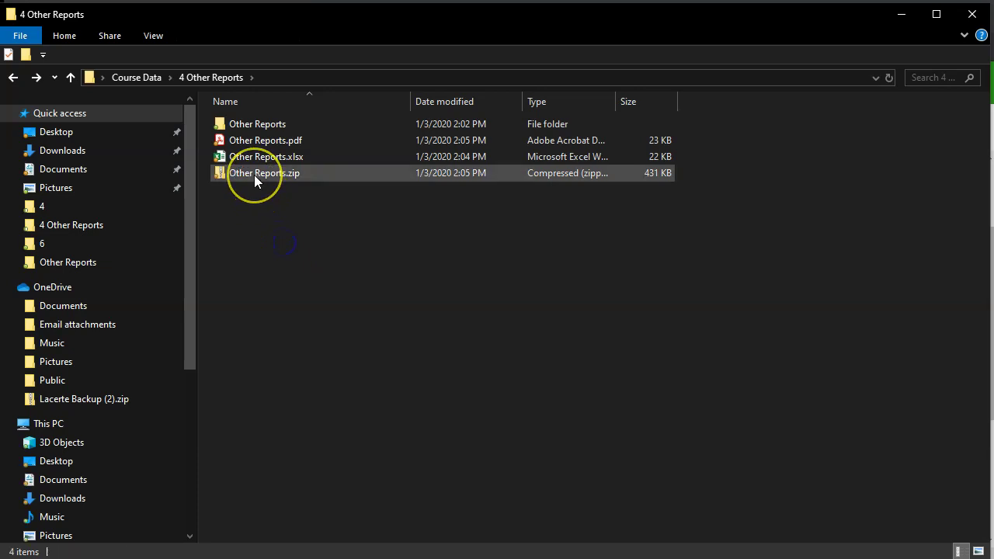
# - Delete Other Reports.zip from the 4 Other Reports folder
pyautogui.click(254, 175)
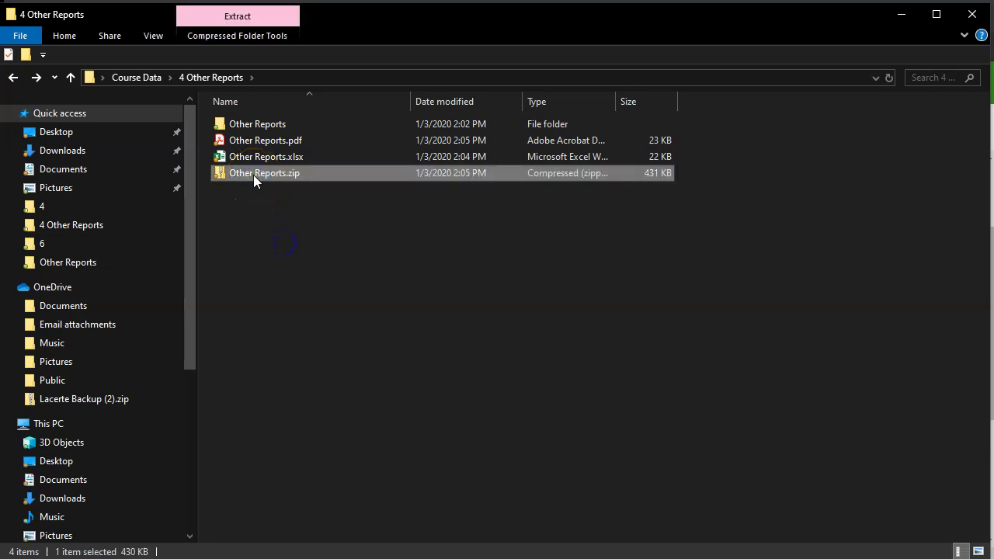
pyautogui.press('Delete')
pyautogui.click(248, 166)
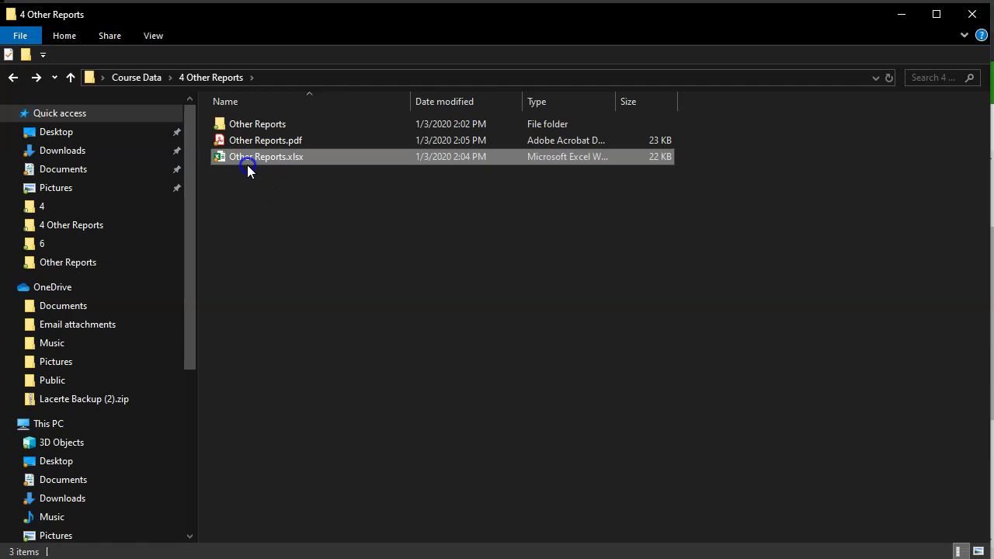
# - Open Other Reports.pdf in Acrobat Reader and review its pages through to the last one
pyautogui.doubleClick(253, 140)
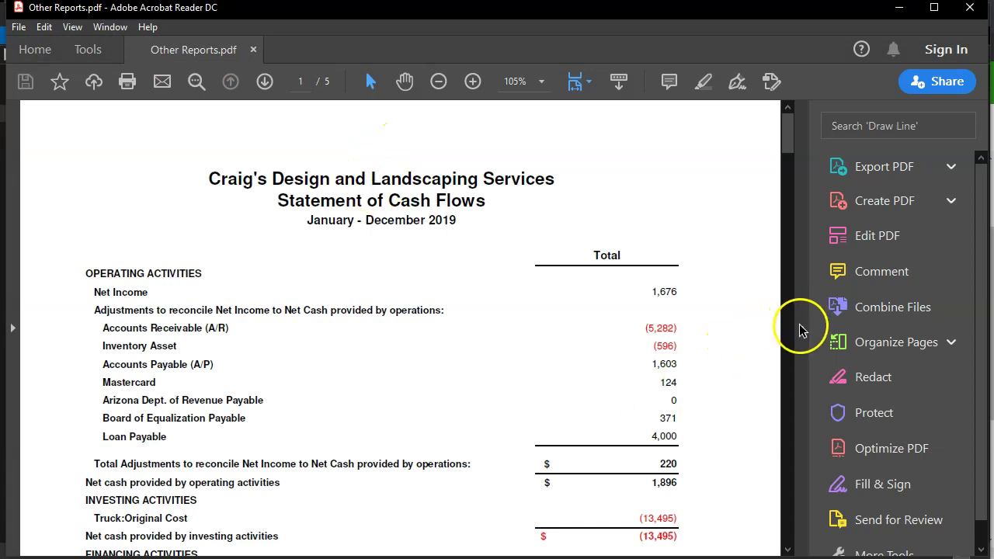
pyautogui.click(800, 330)
pyautogui.scroll(-10, 598, 364)
pyautogui.scroll(-15, 598, 365)
pyautogui.scroll(-20, 598, 362)
pyautogui.scroll(-15, 597, 365)
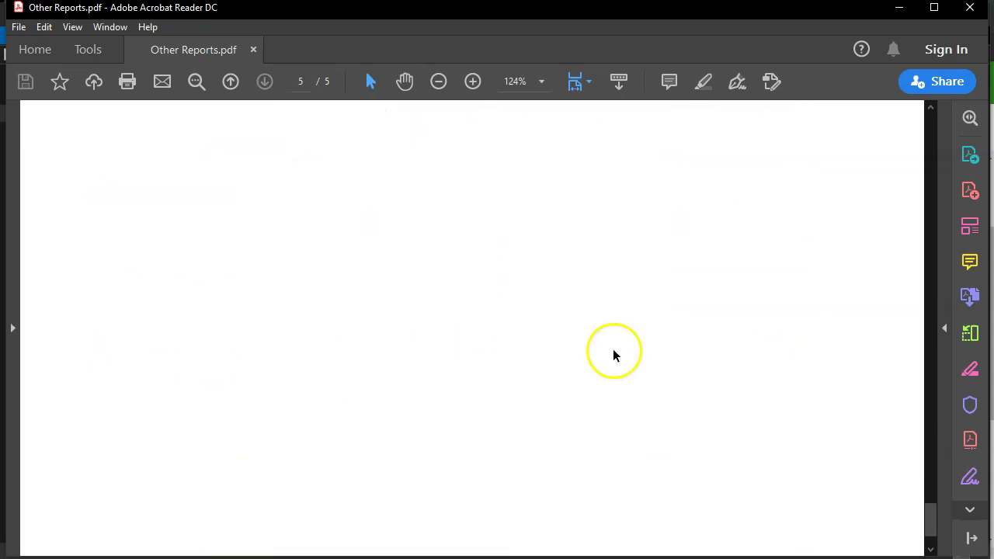